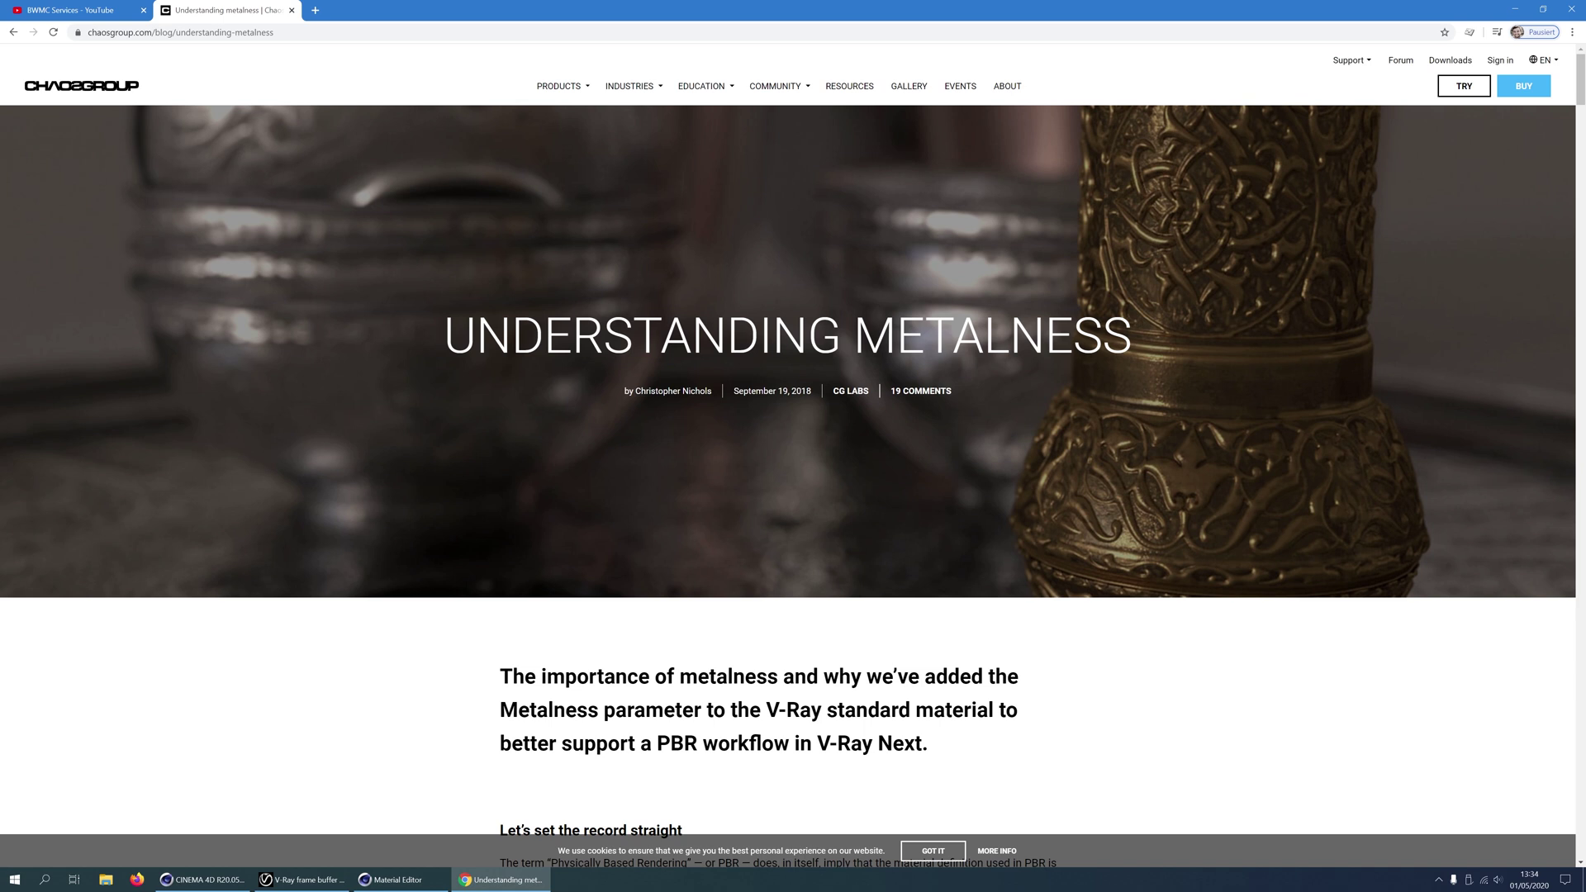
# Scroll to the Dielectric/Conductive examples in the Understanding Metalness article, then return to Cinema 4D
pyautogui.scroll(-10, 613, 707)
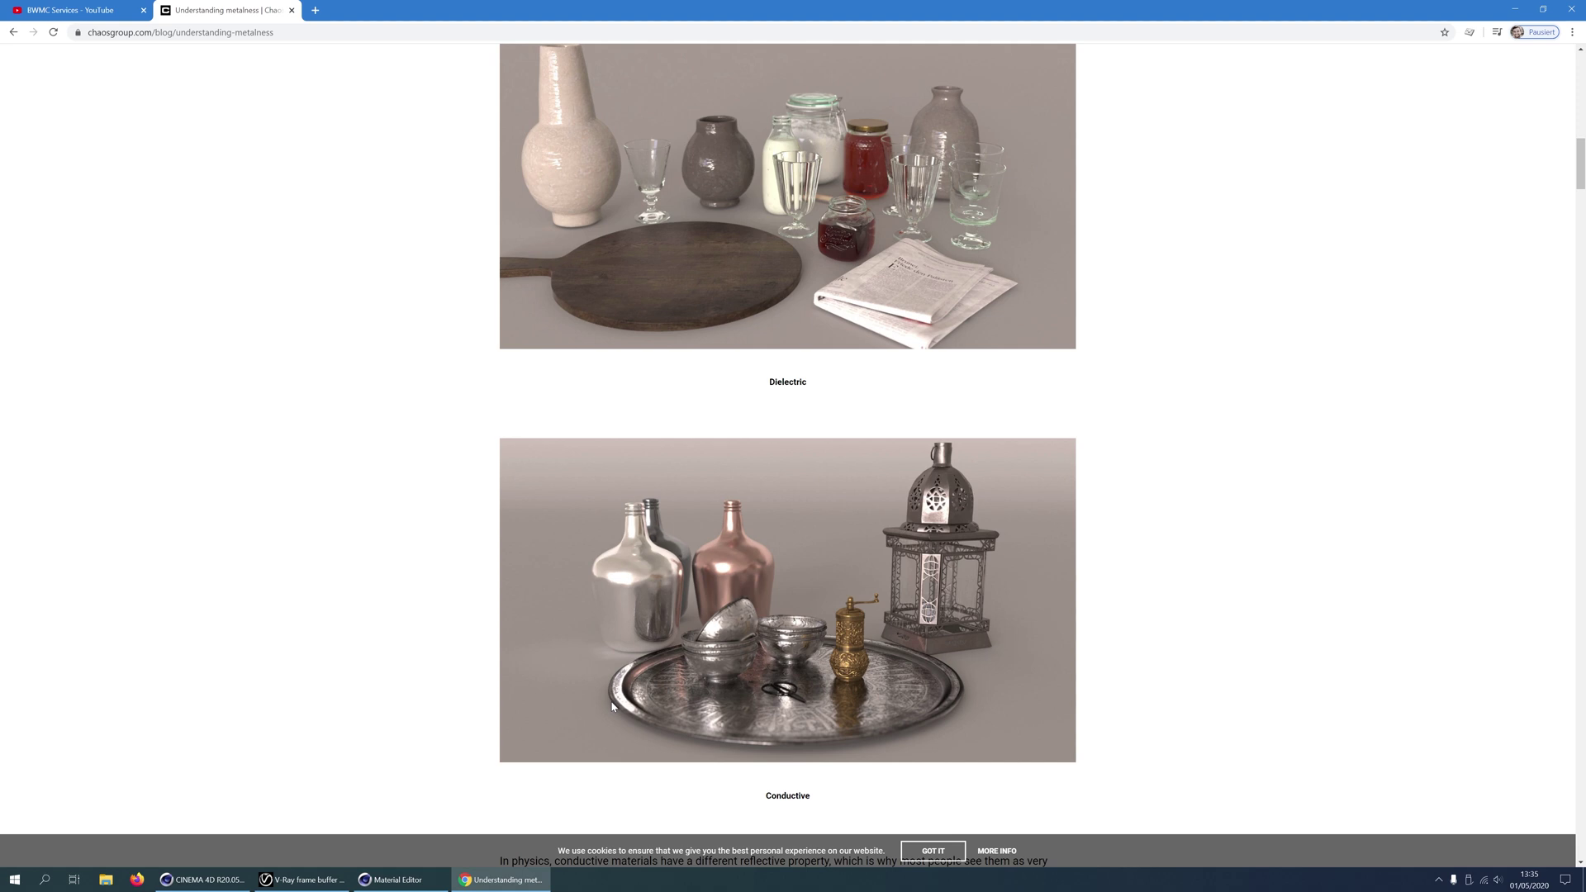
pyautogui.hotkey('alt', 'Tab')
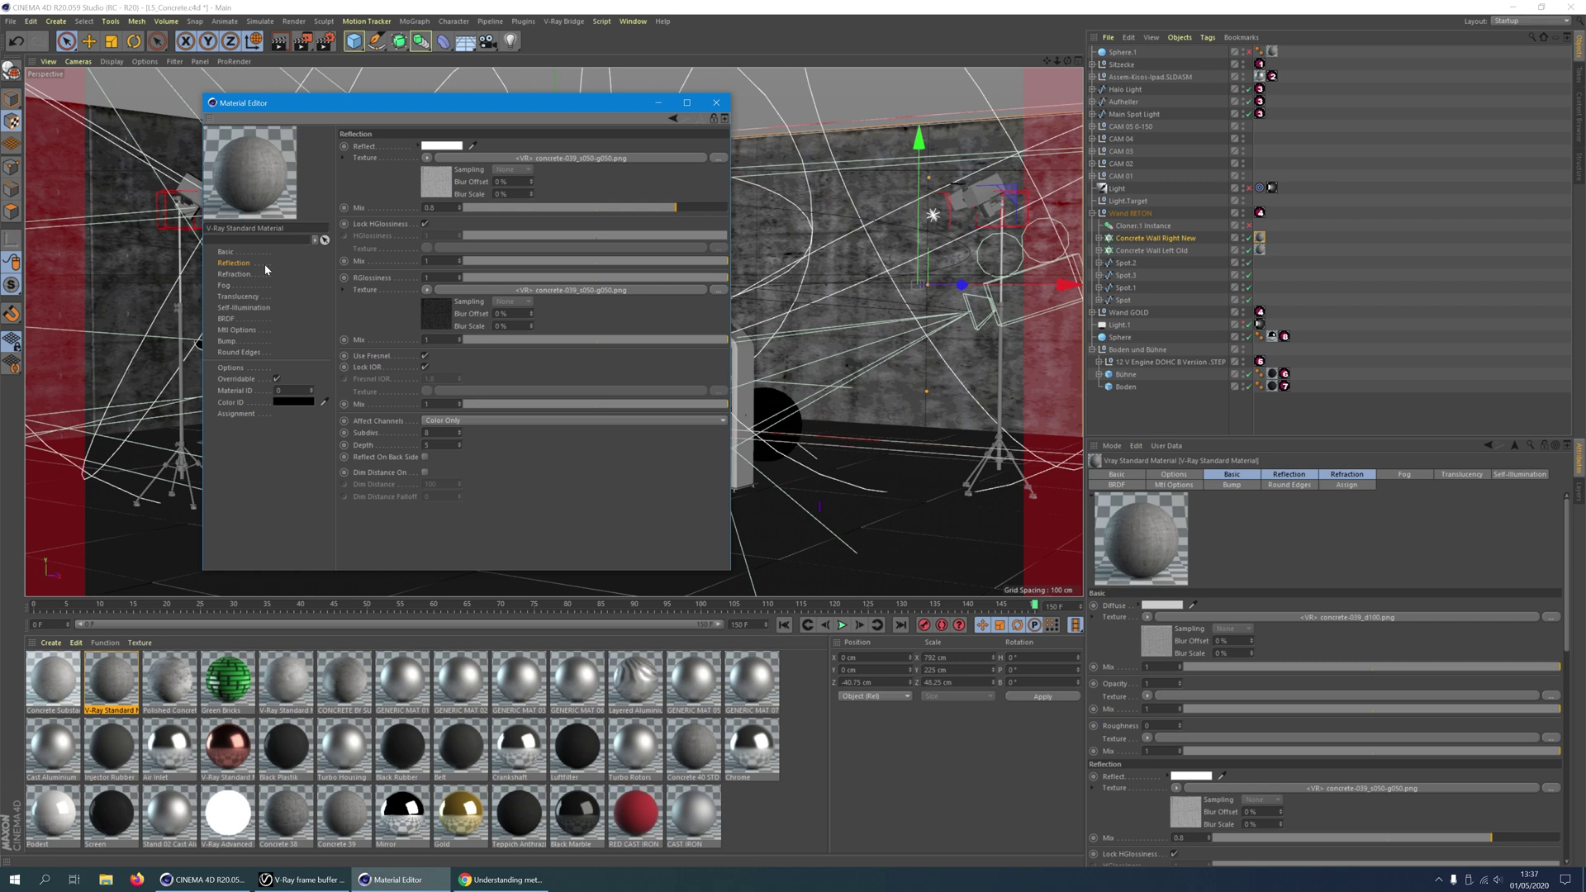
# Show the BRDF channel settings of the V-Ray Standard Material in the Material Editor
pyautogui.click(225, 319)
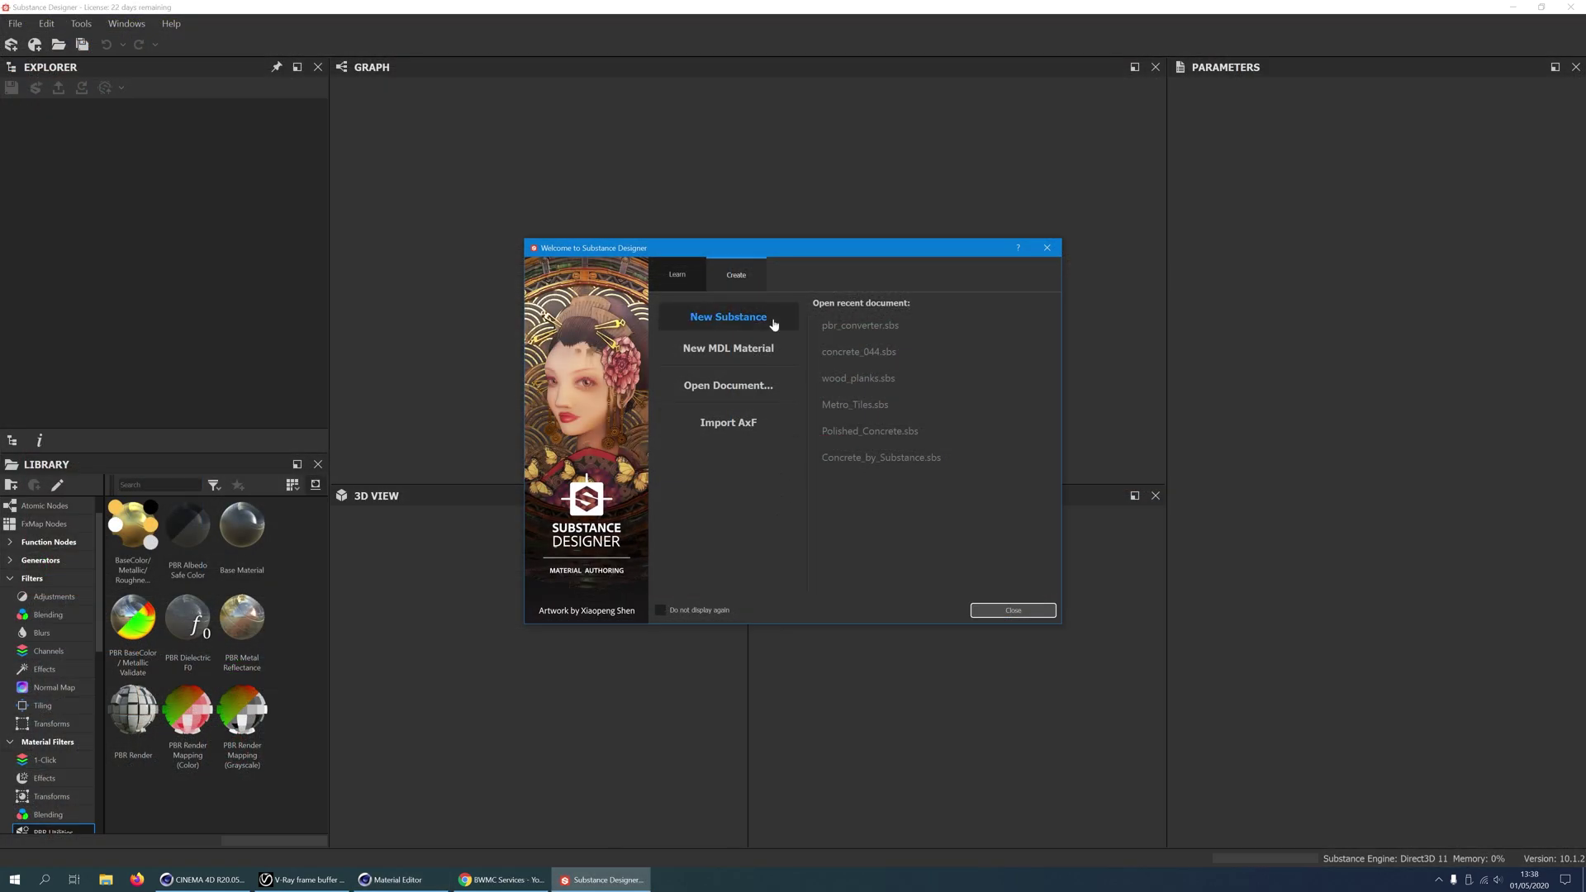
# Create a new 4096 px graph named 'Concrete' using the Empty template
pyautogui.click(774, 322)
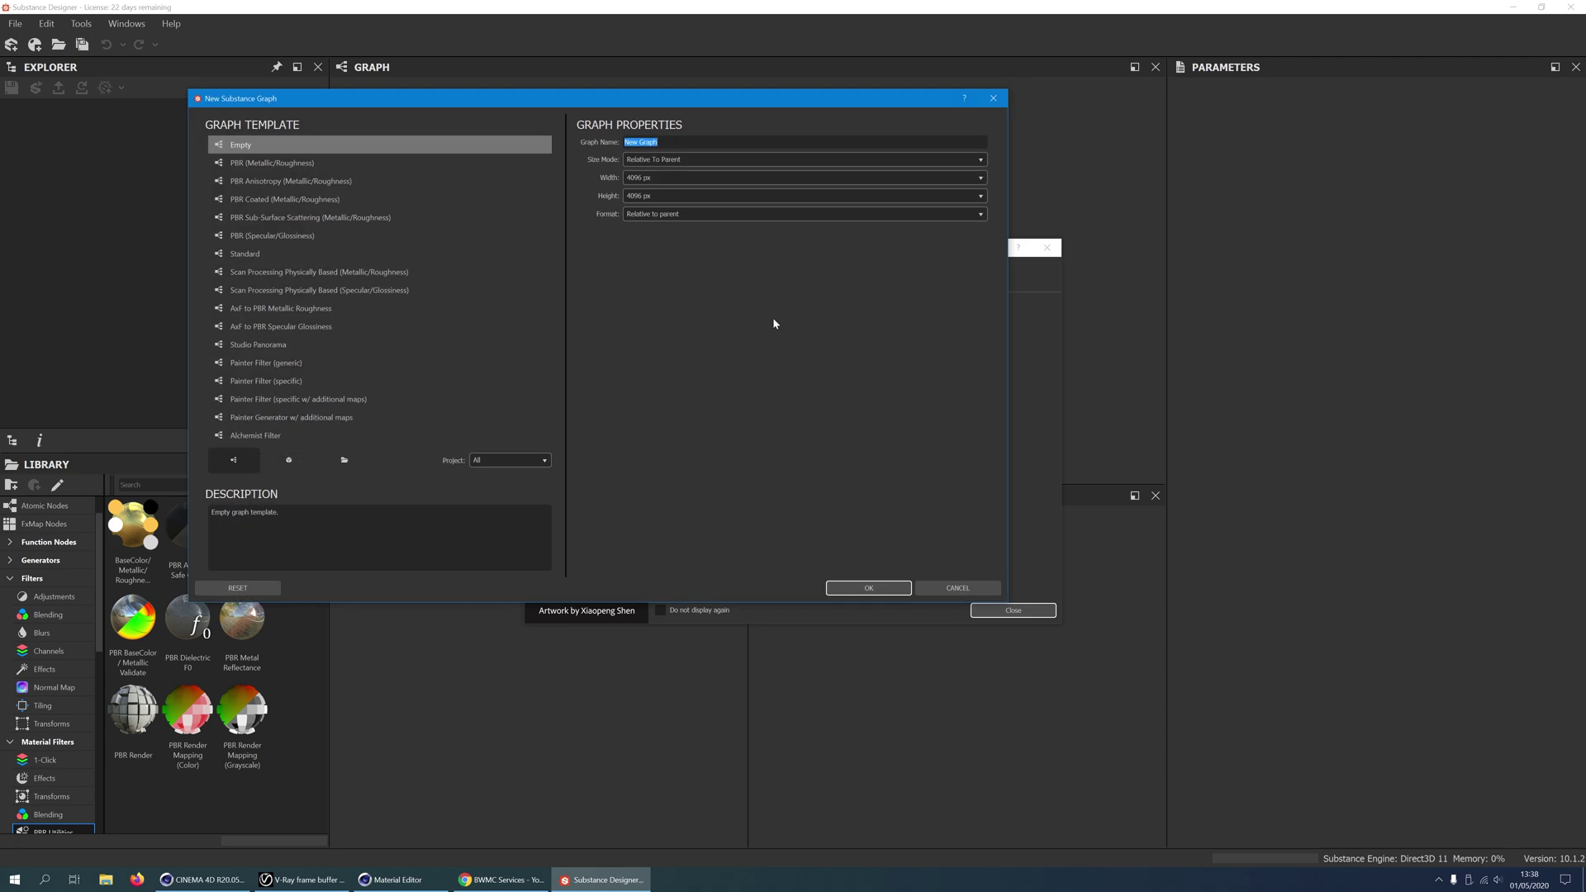
pyautogui.write('Concer')
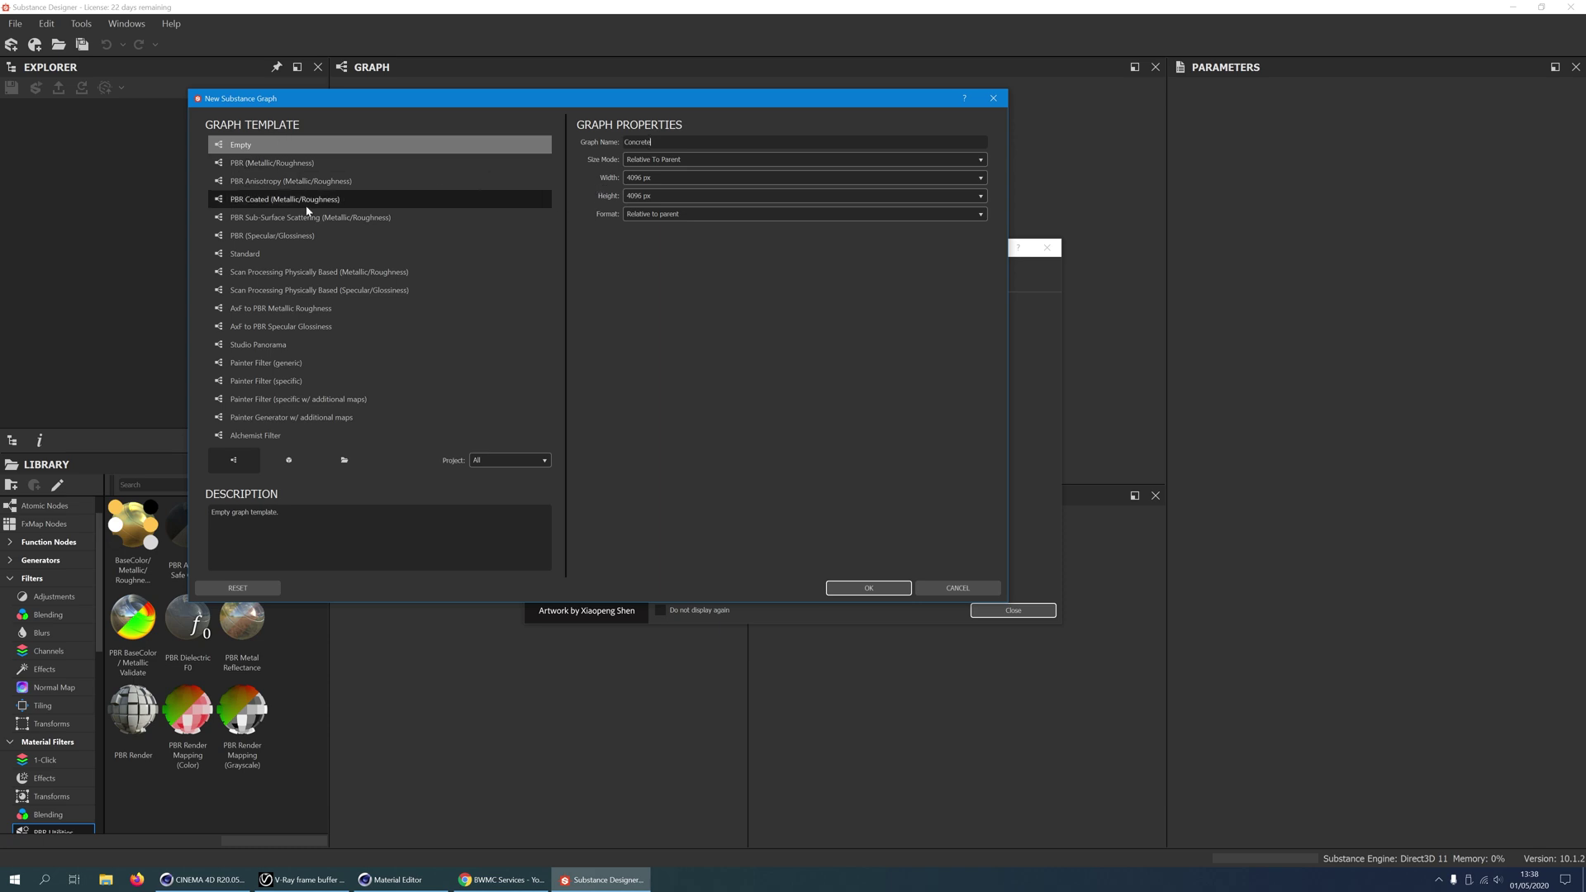
pyautogui.click(329, 238)
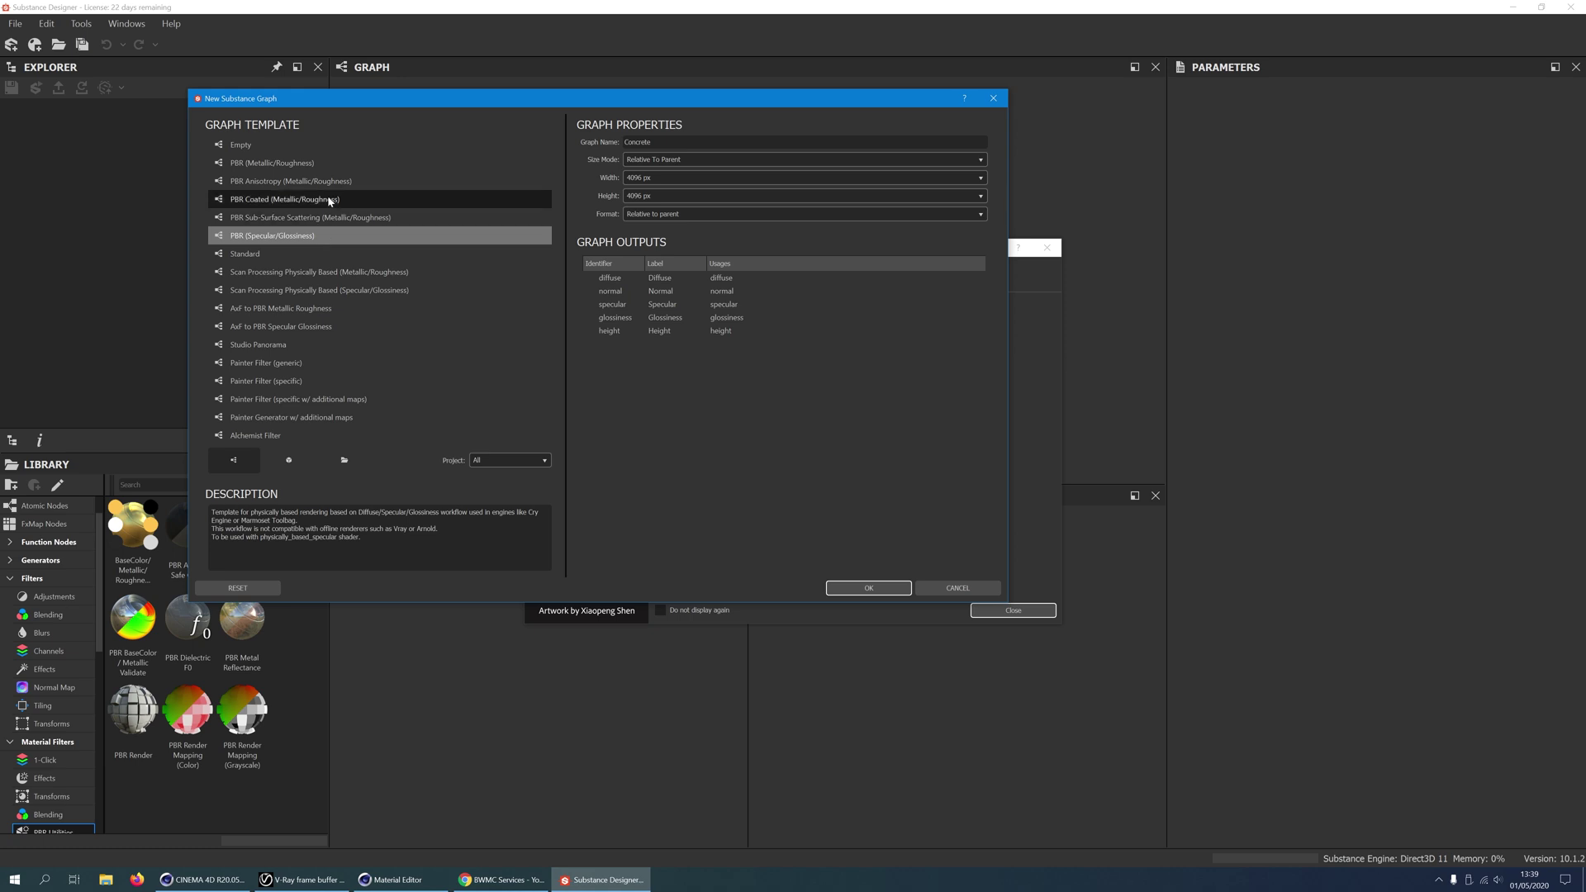
pyautogui.click(324, 143)
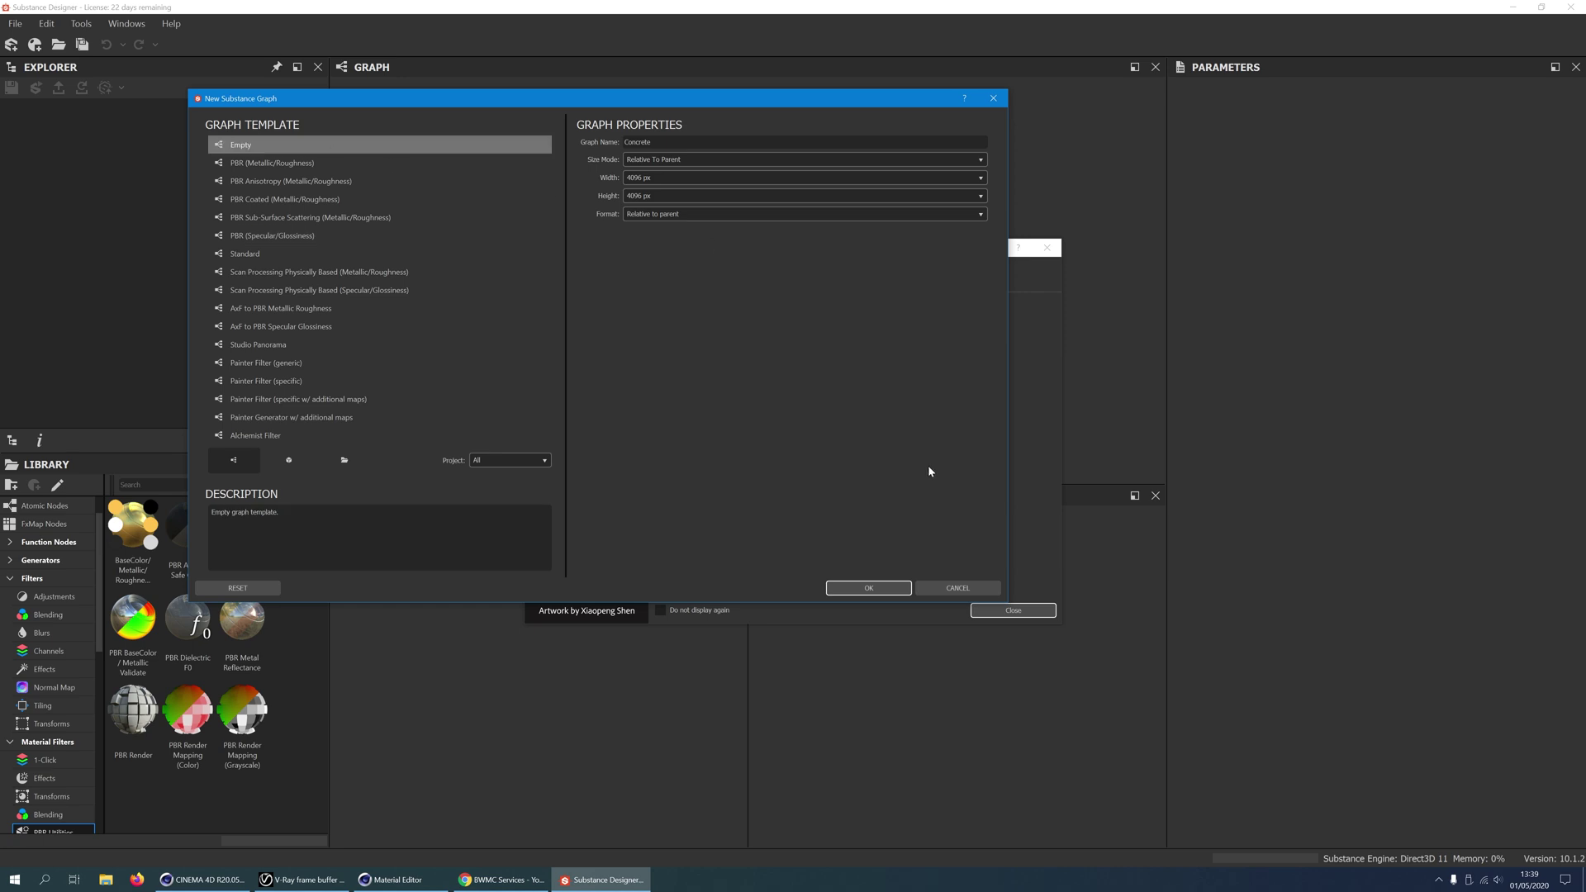
pyautogui.click(869, 588)
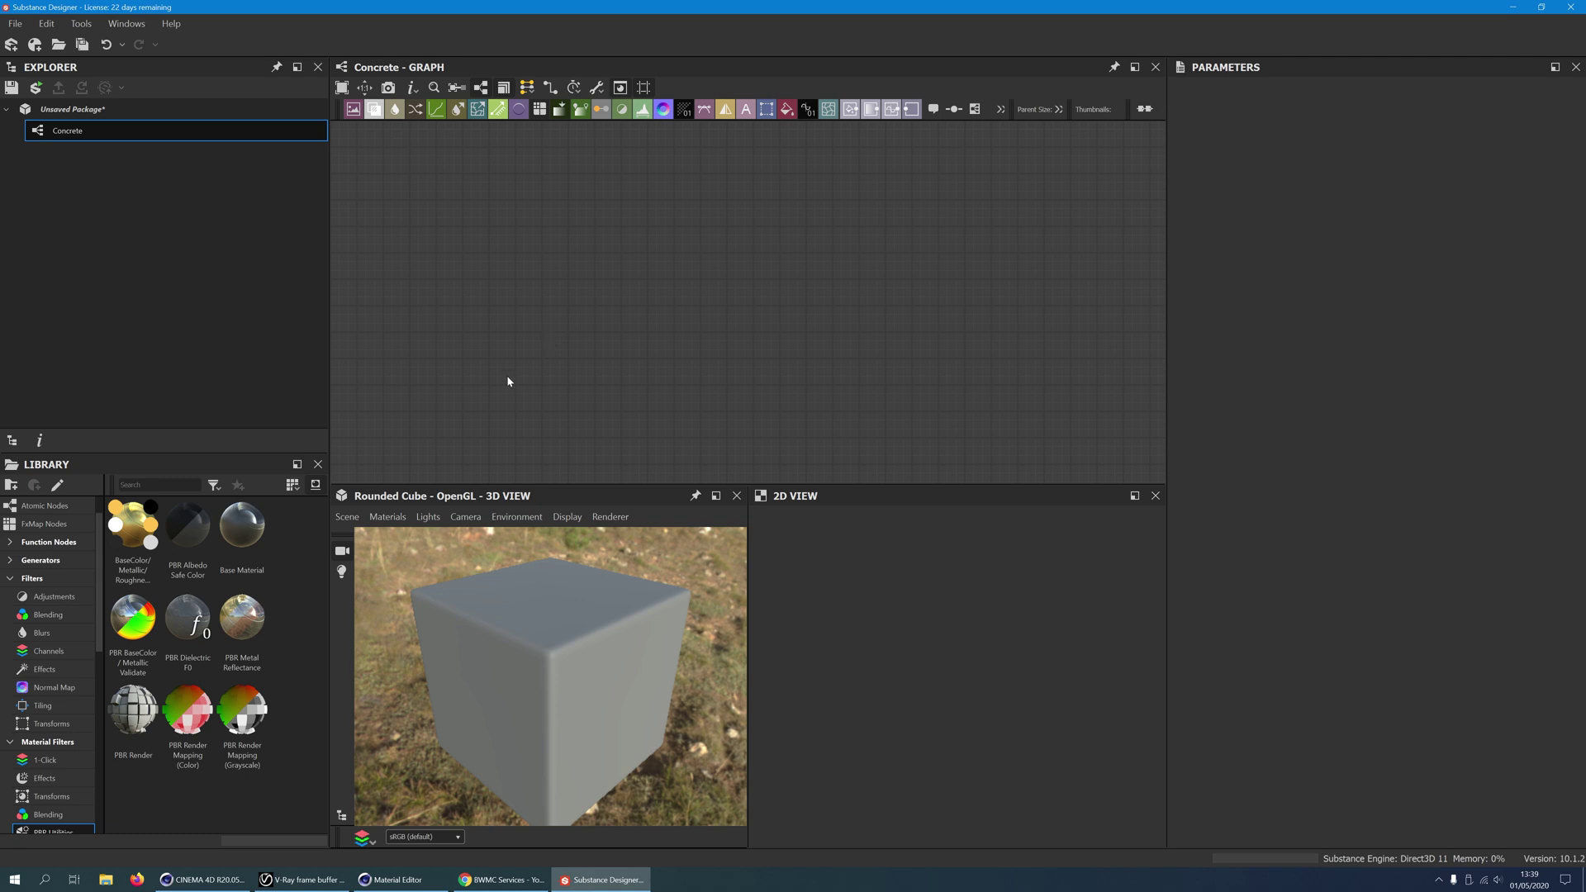
# Switch the 3D preview material to the physically_specular_glossiness Parallax Occlusion shader
pyautogui.click(403, 523)
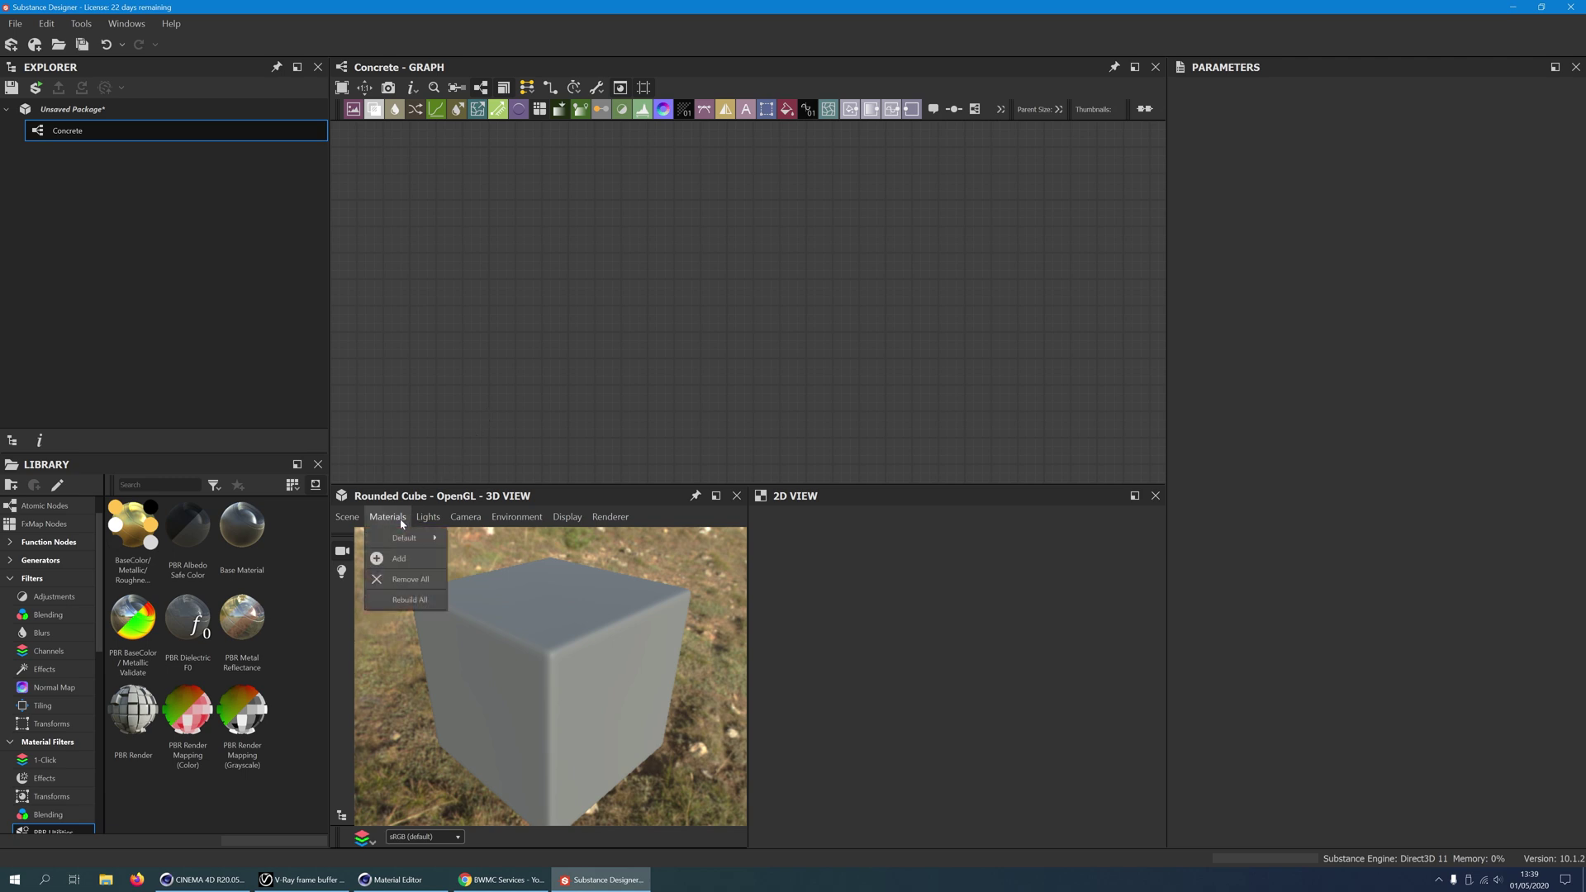
pyautogui.moveTo(405, 541)
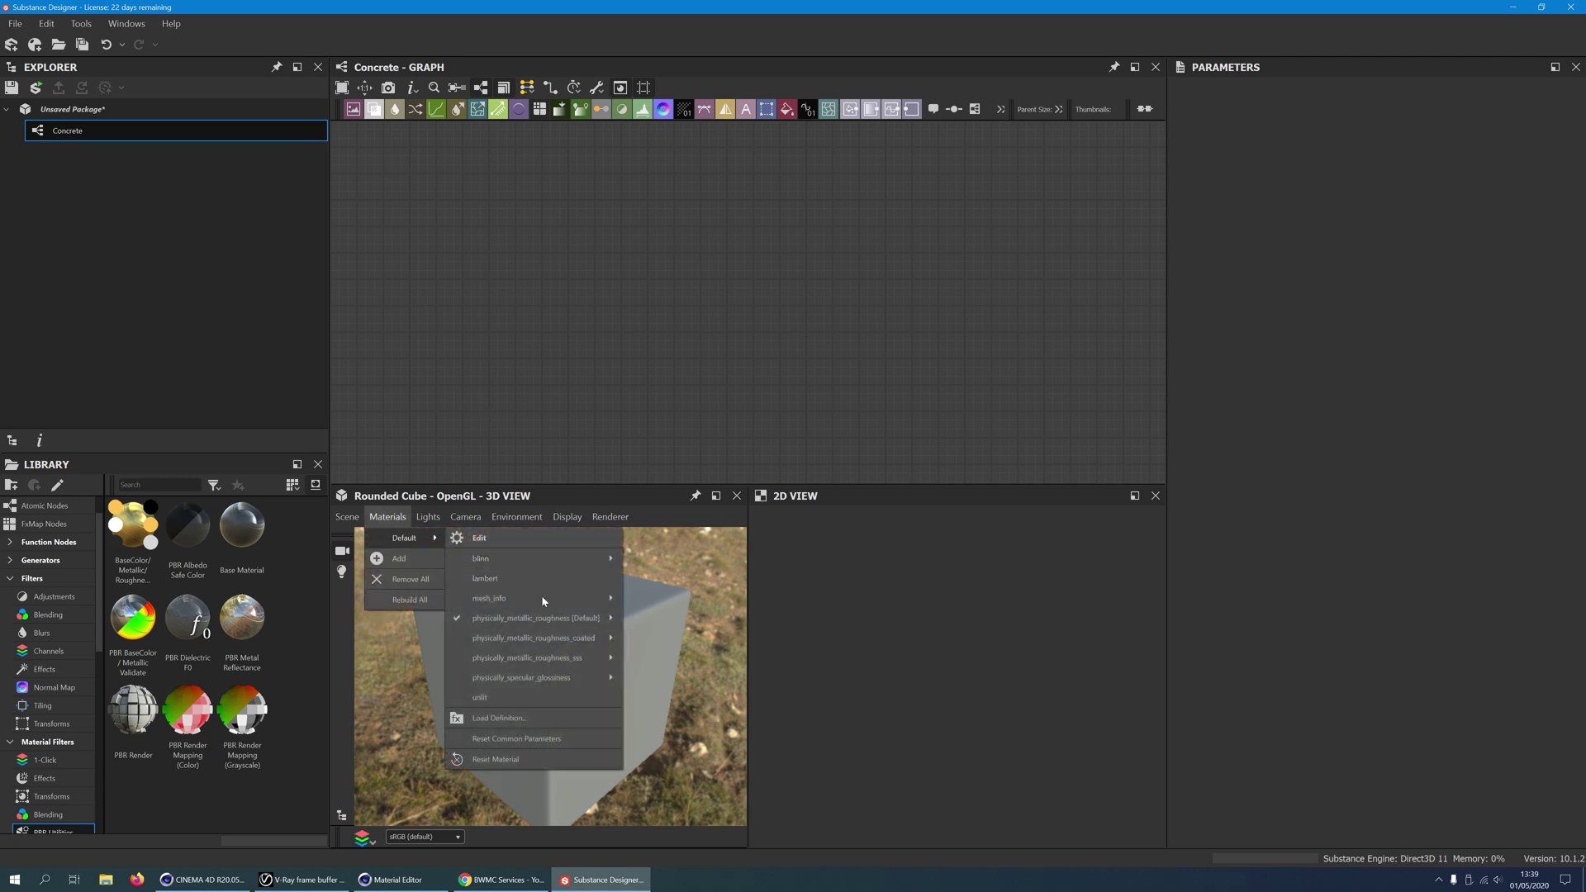
pyautogui.moveTo(576, 679)
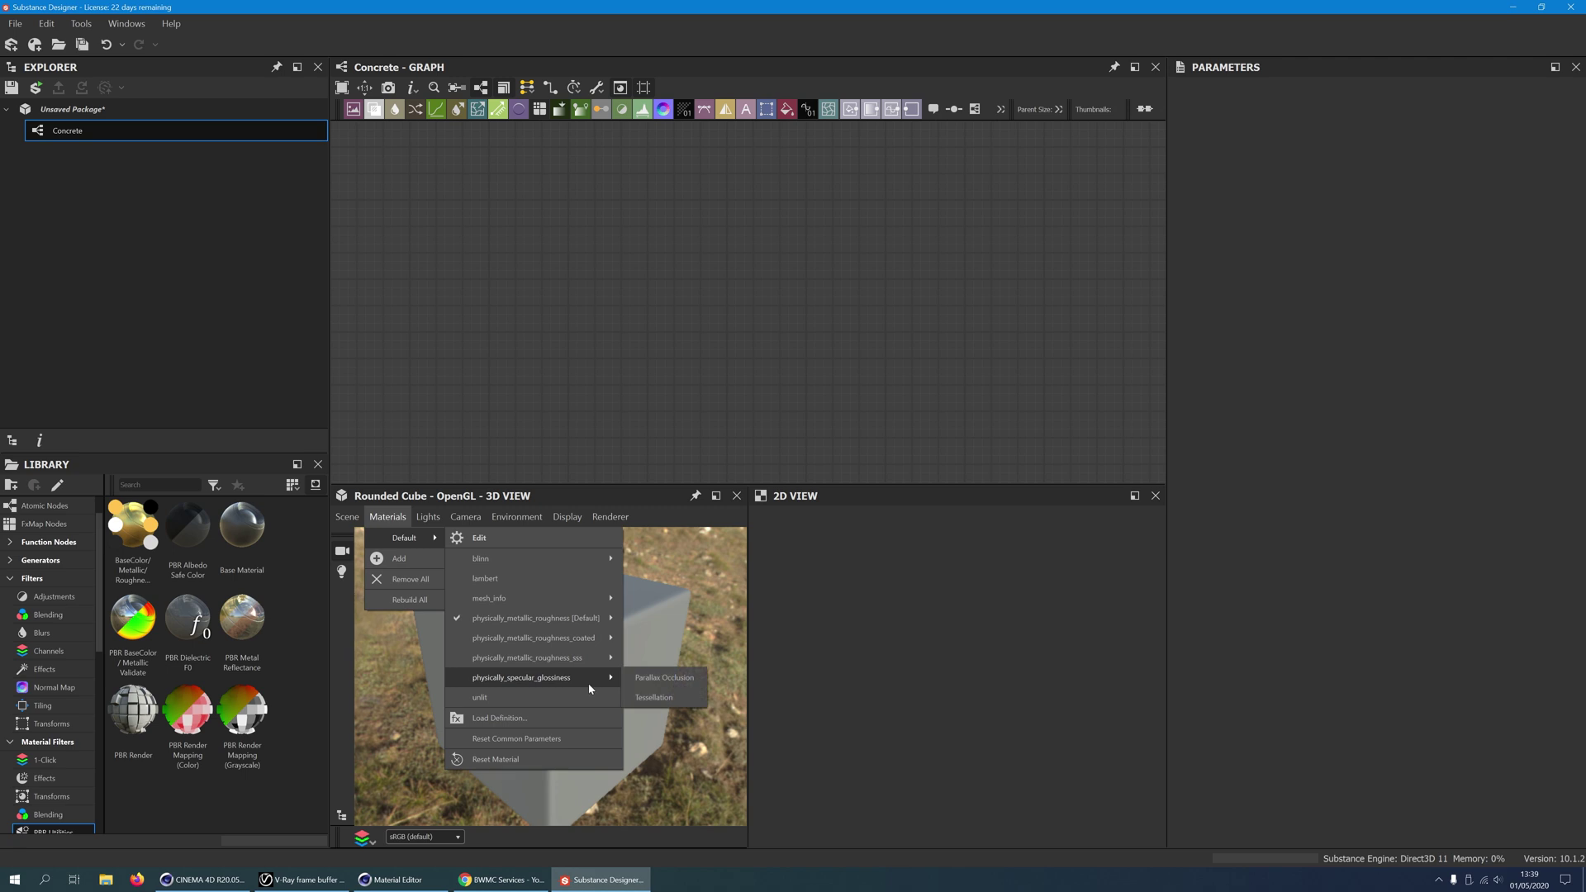
pyautogui.click(663, 679)
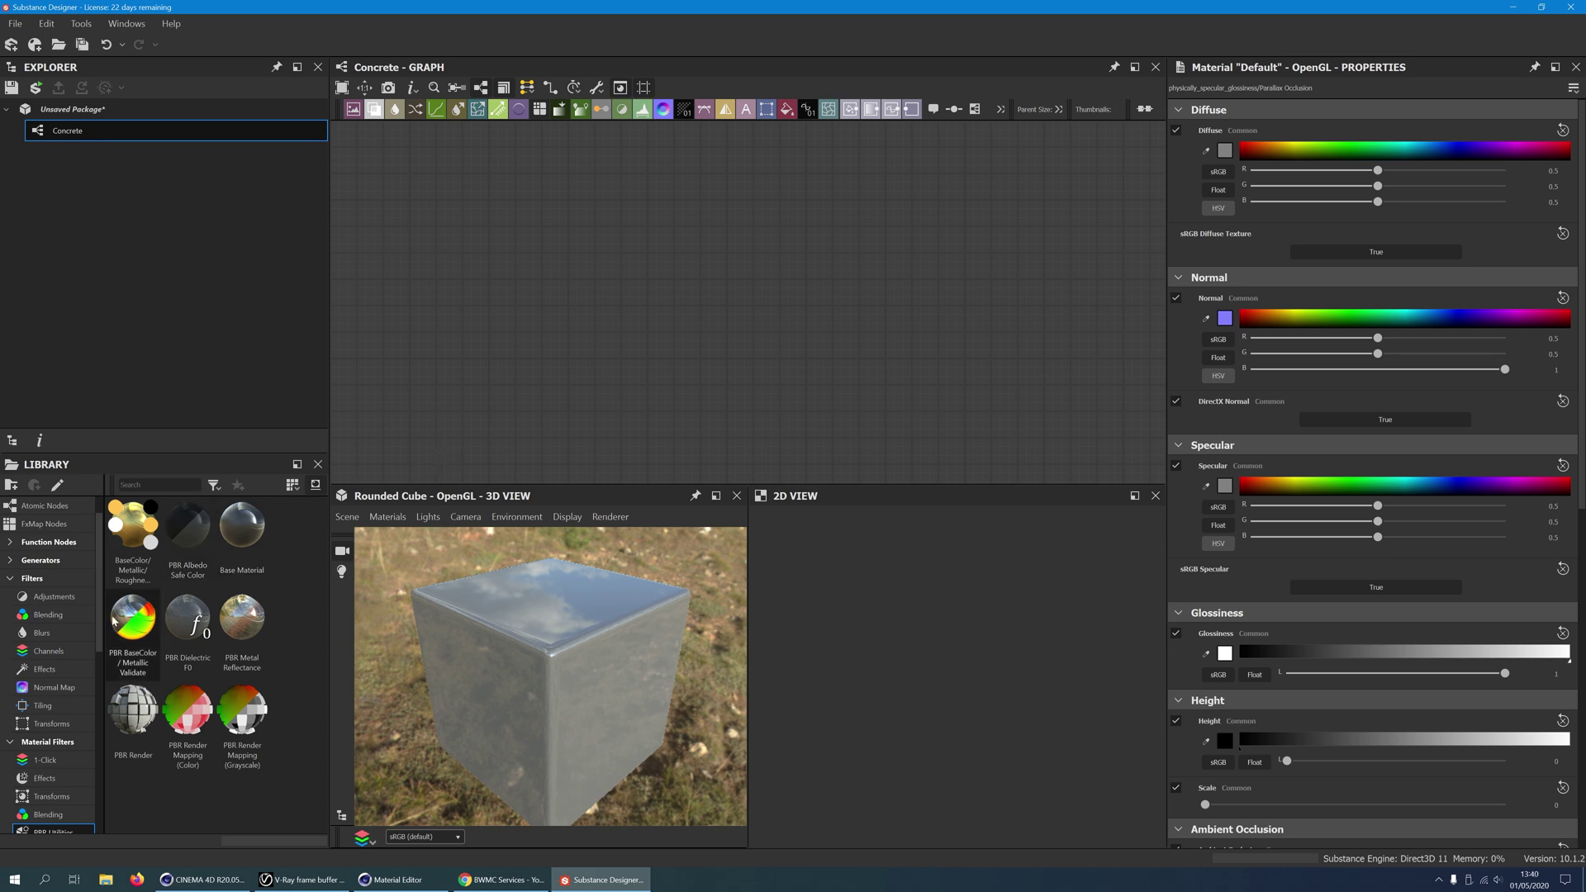
# Add the Concrete 044 library material to the graph and display it on the preview cube
pyautogui.scroll(-6, 76, 686)
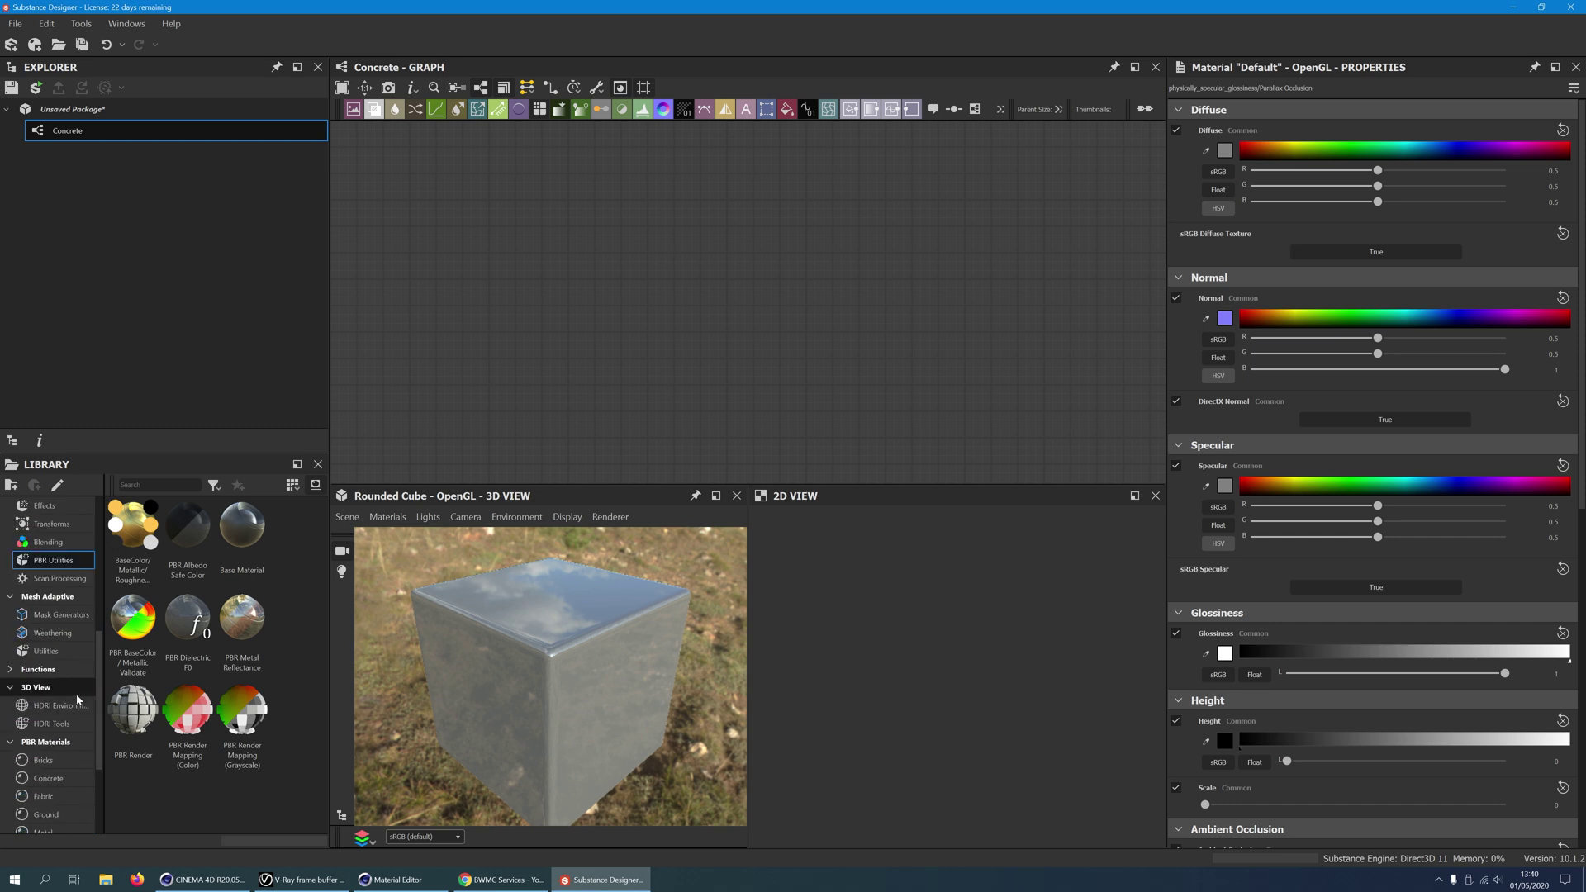
pyautogui.click(46, 633)
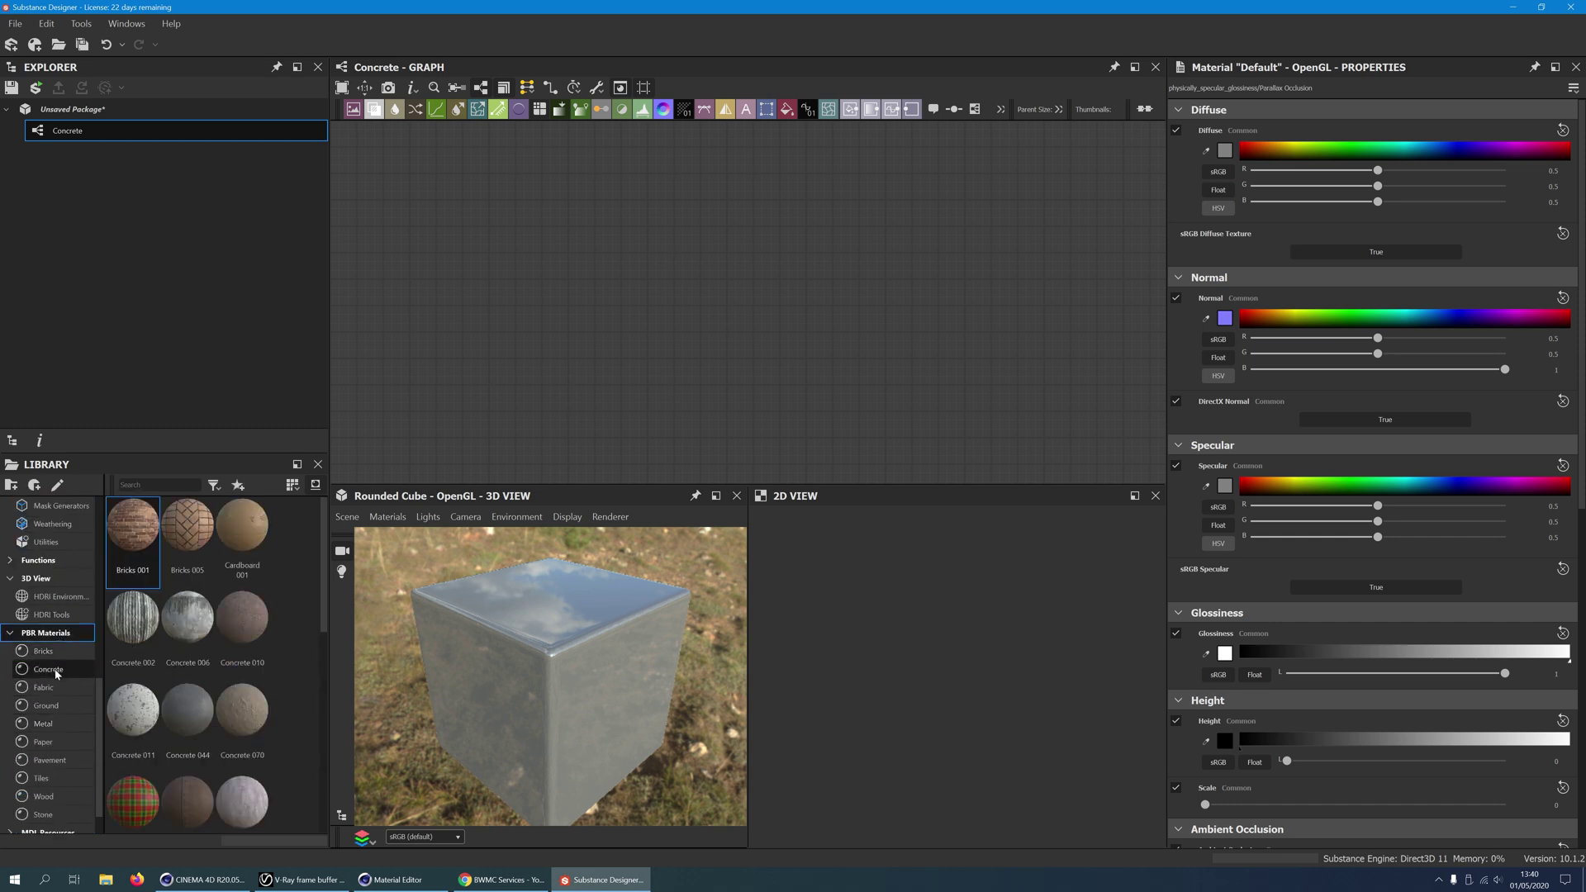
pyautogui.click(52, 671)
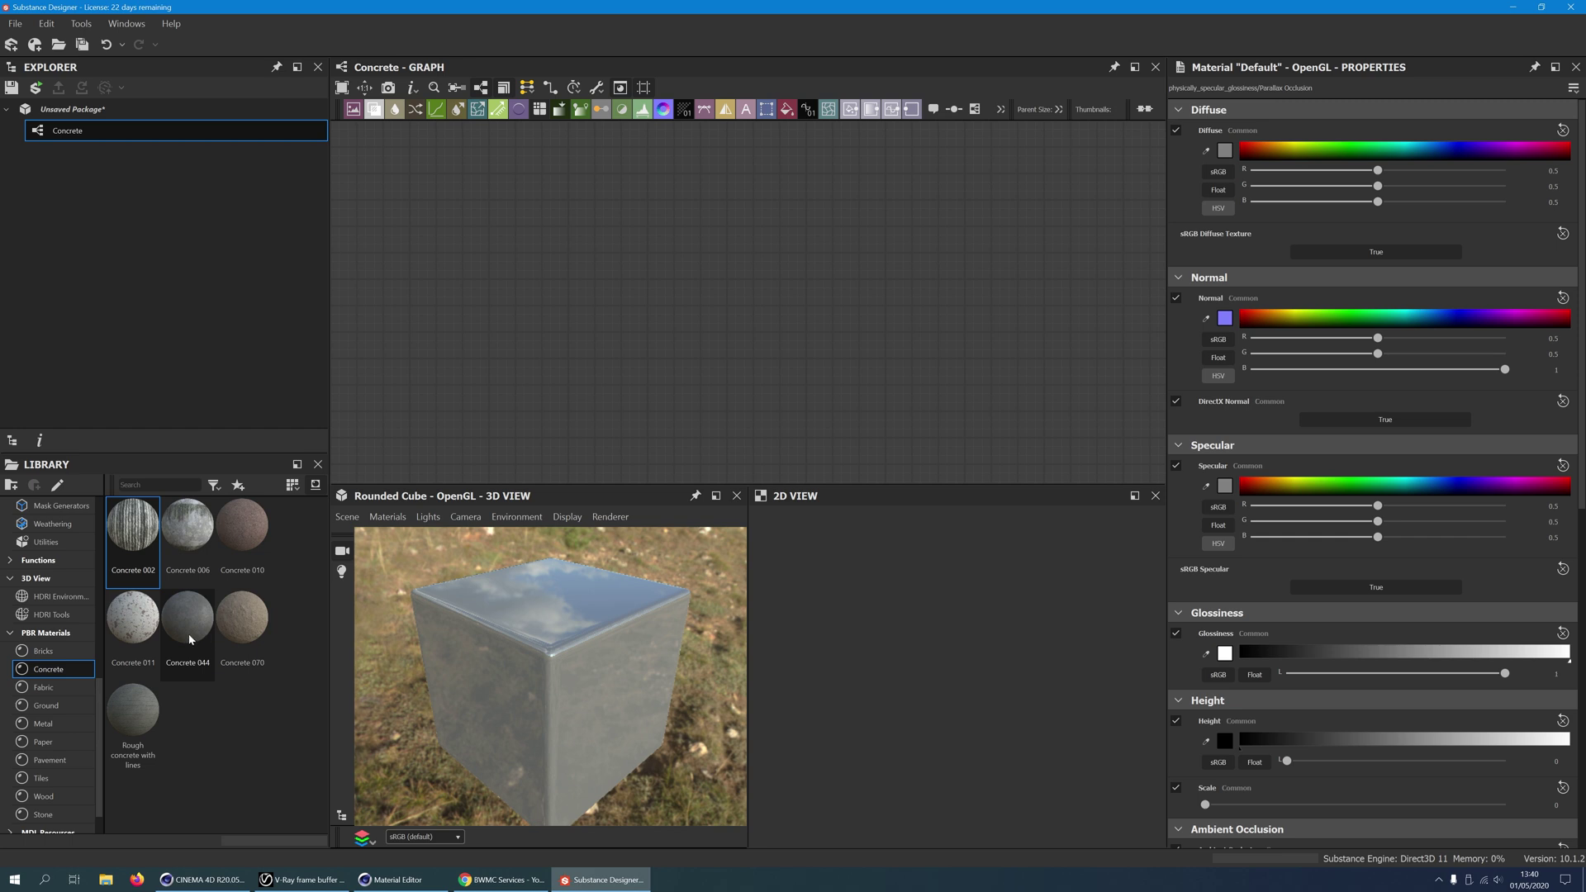
pyautogui.moveTo(189, 638); pyautogui.dragTo(622, 312)
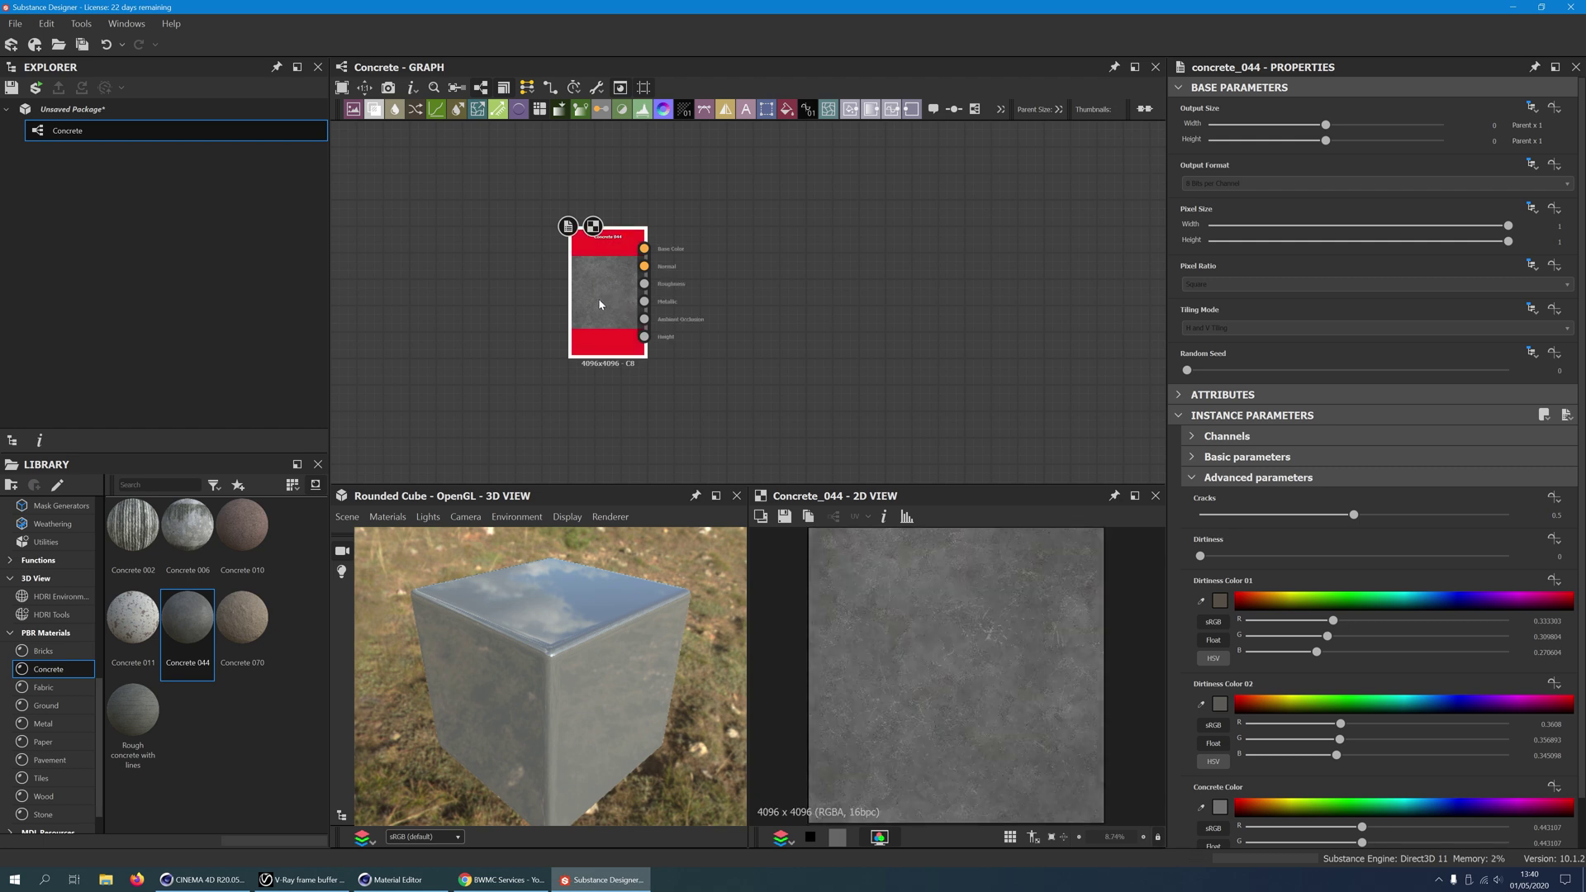
pyautogui.rightClick(600, 304)
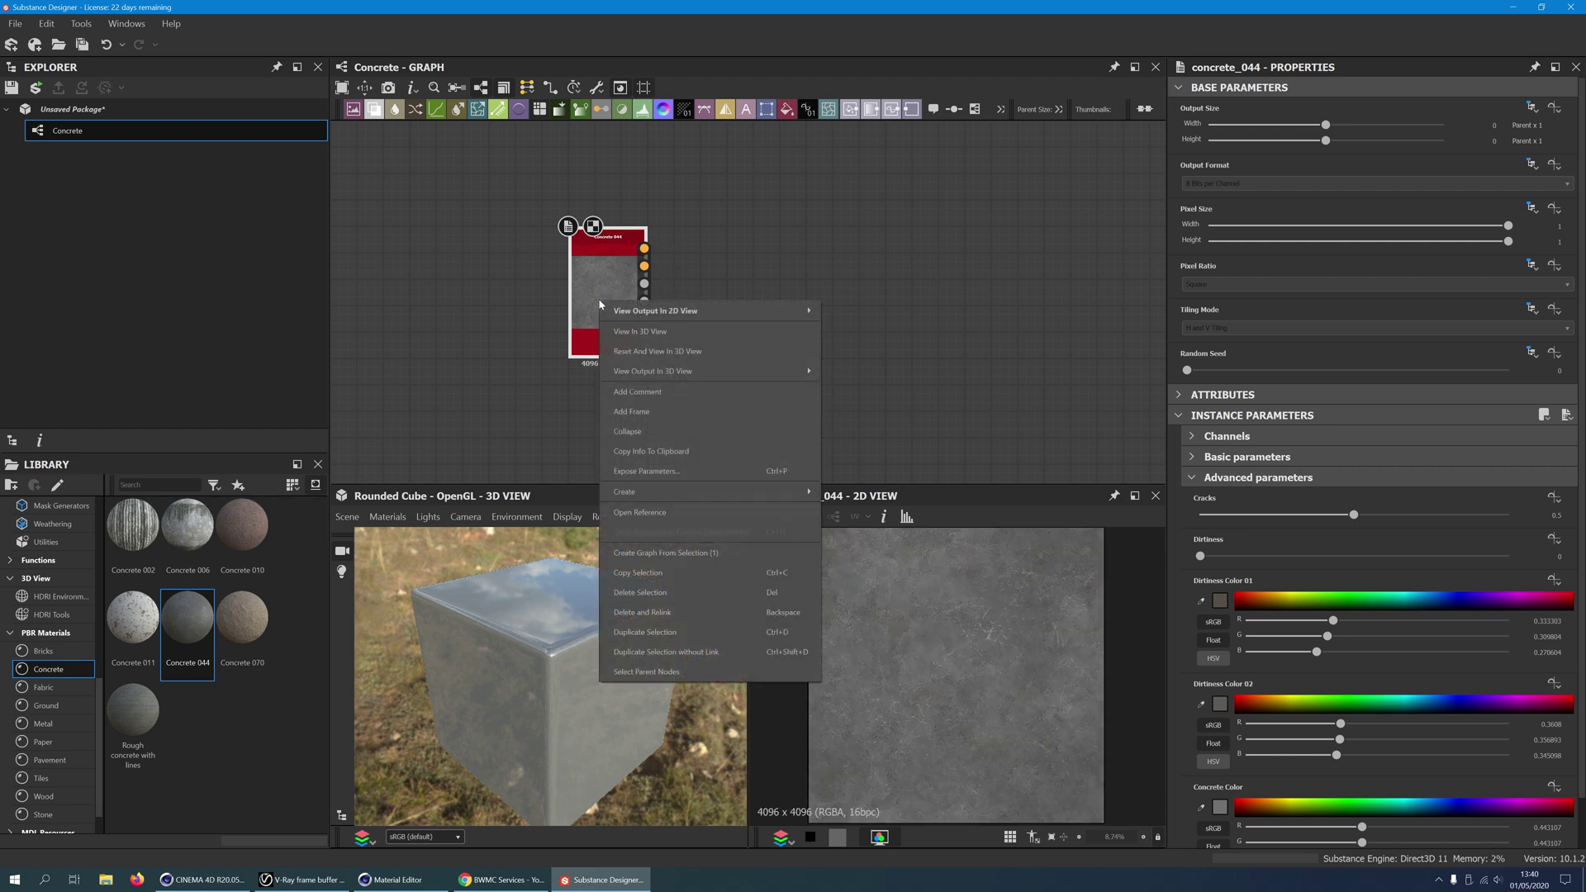
pyautogui.click(684, 333)
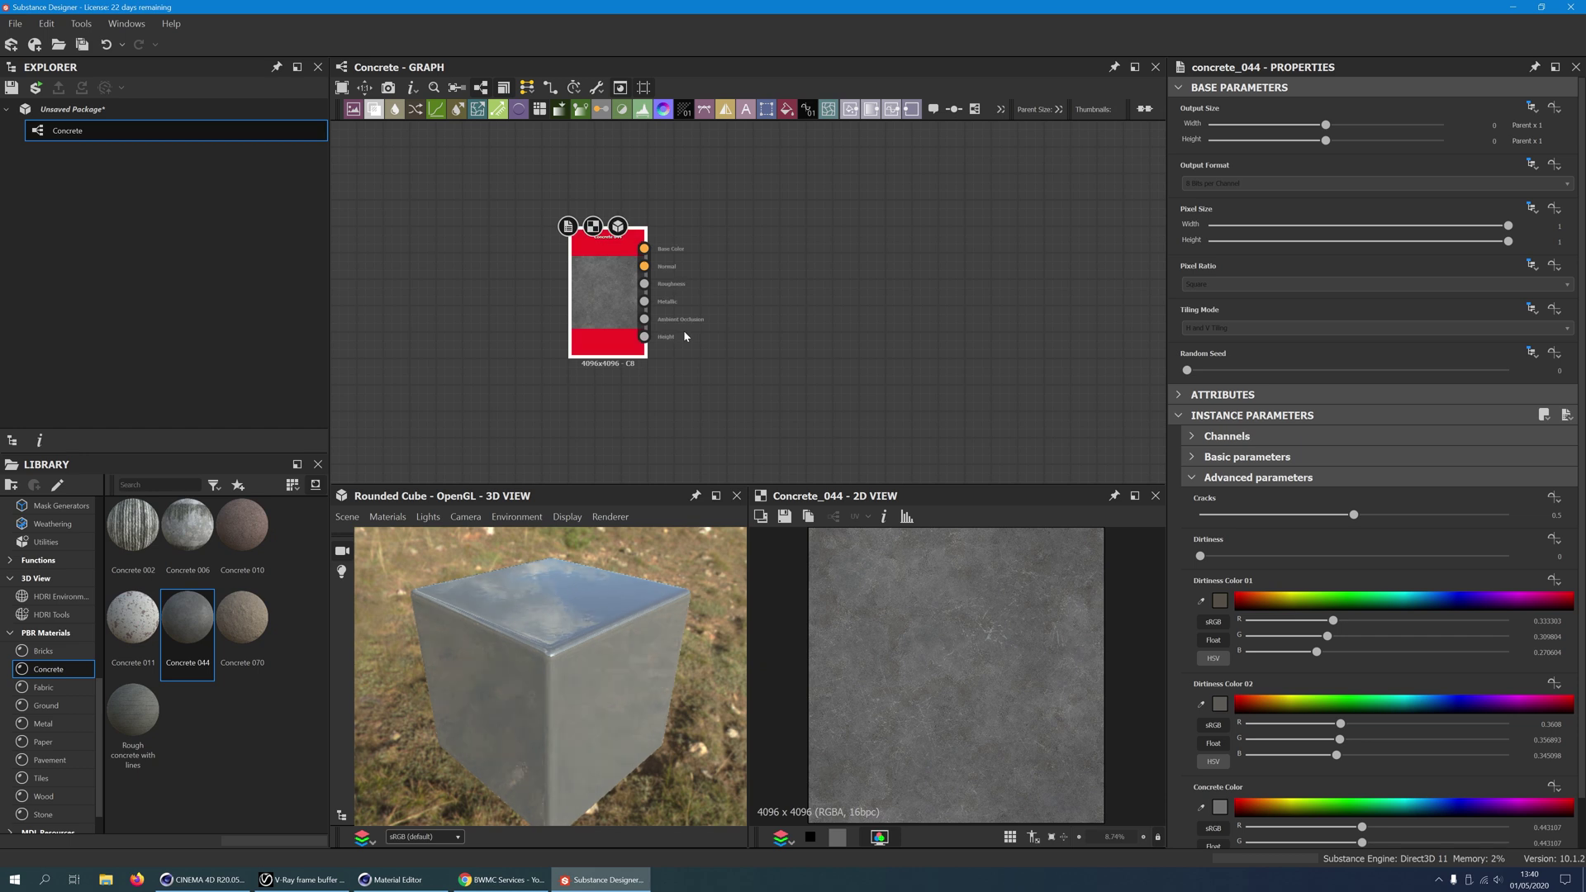
pyautogui.moveTo(616, 699); pyautogui.dragTo(613, 661)
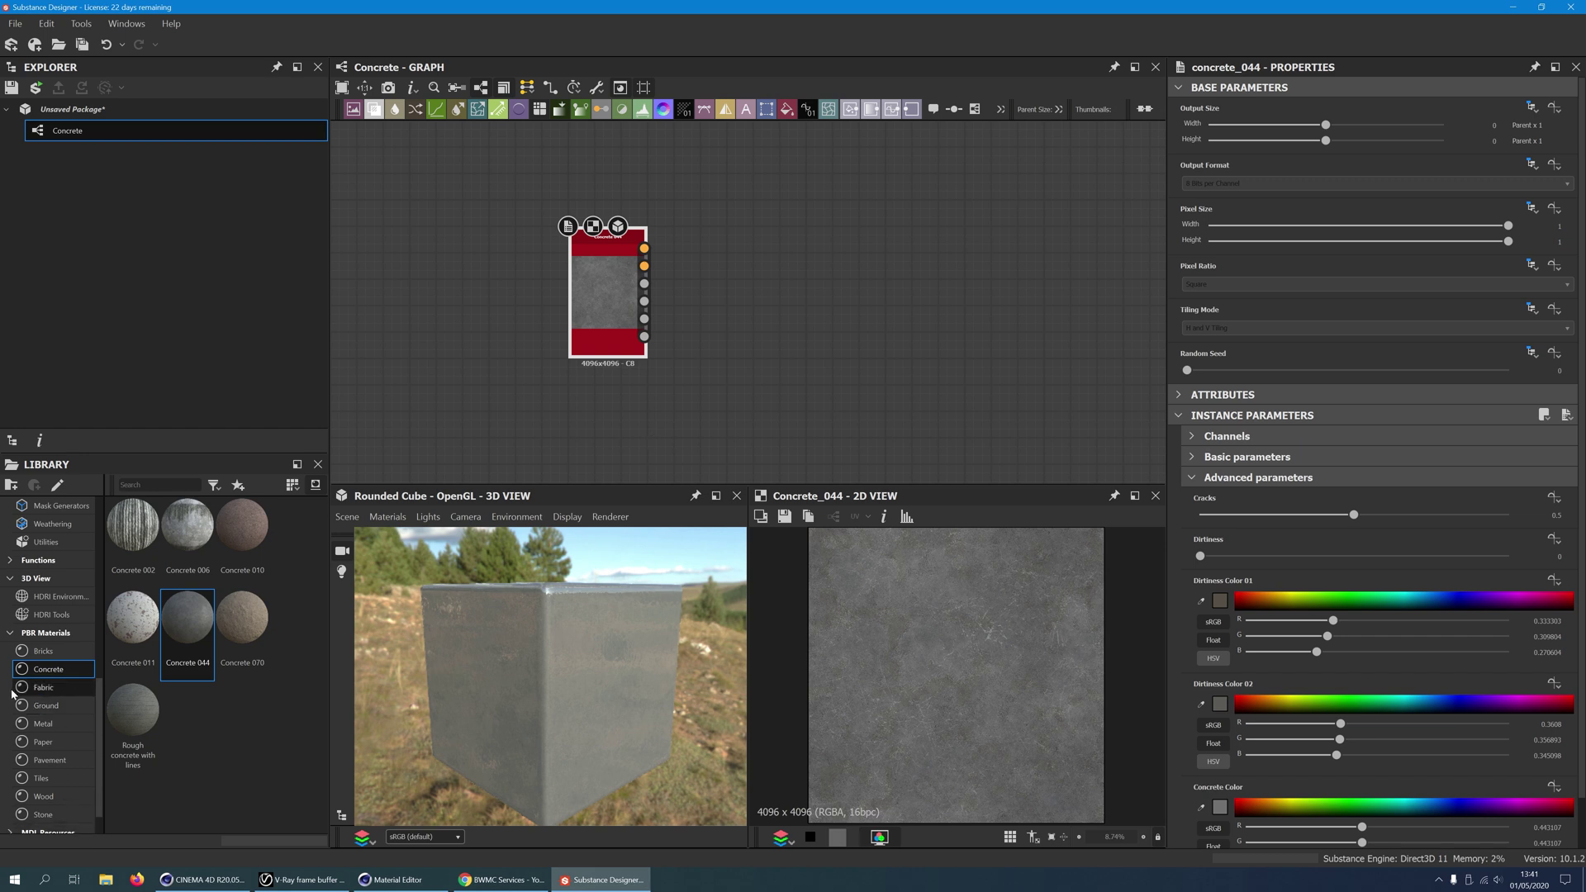
# Place the BaseColor/Metallic/Roughness converter from Material Filters > PBR Utilities beside Concrete 044
pyautogui.scroll(3, 49, 535)
pyautogui.click(49, 529)
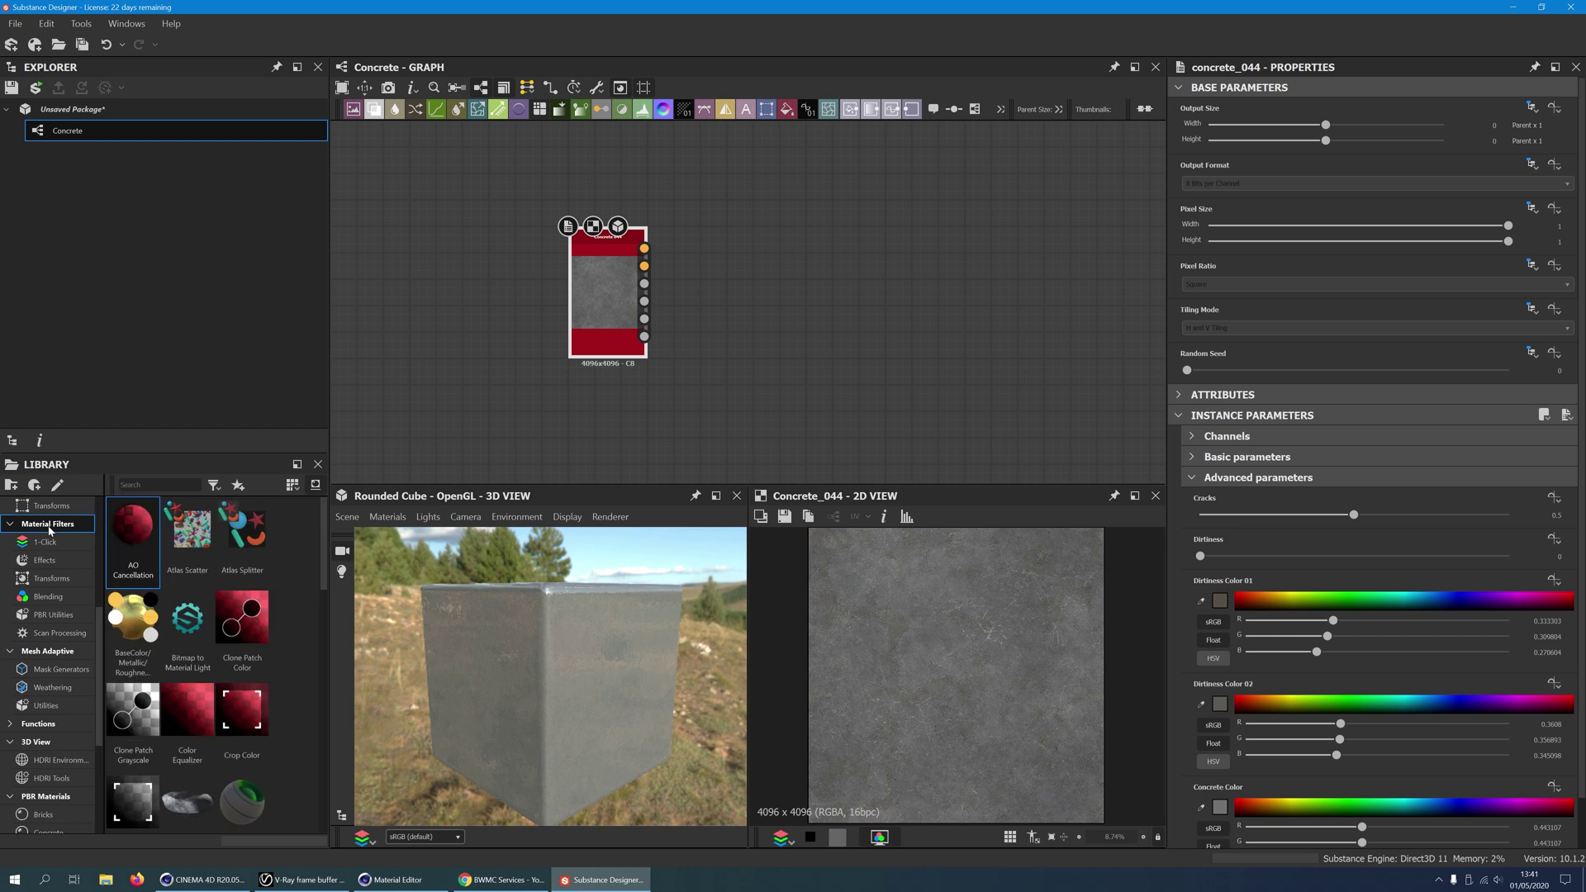
pyautogui.click(47, 614)
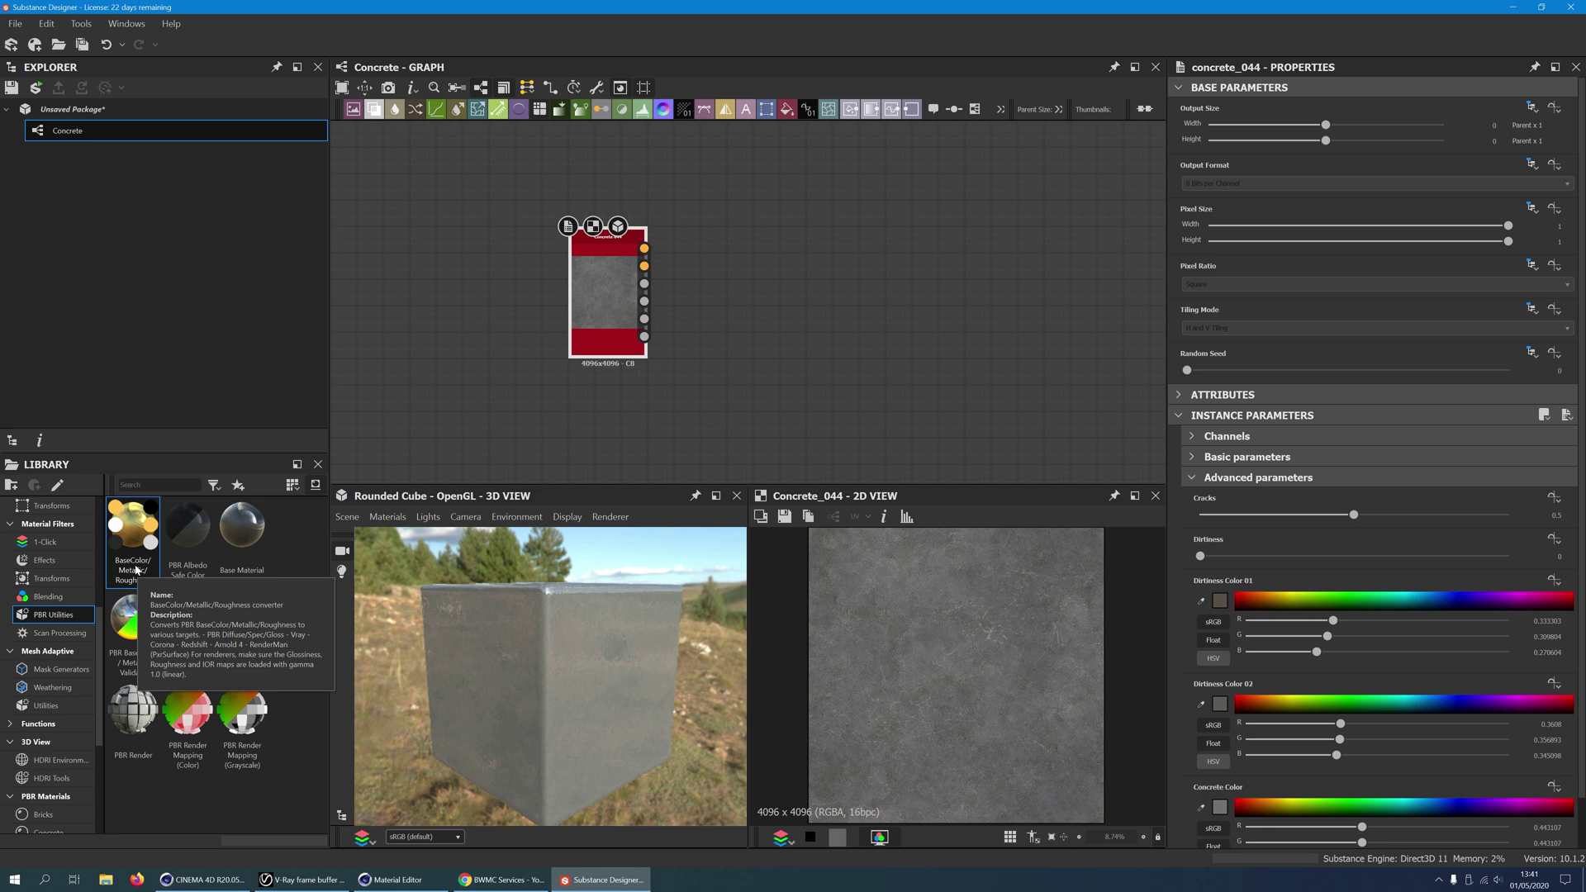
pyautogui.moveTo(135, 570); pyautogui.dragTo(816, 322)
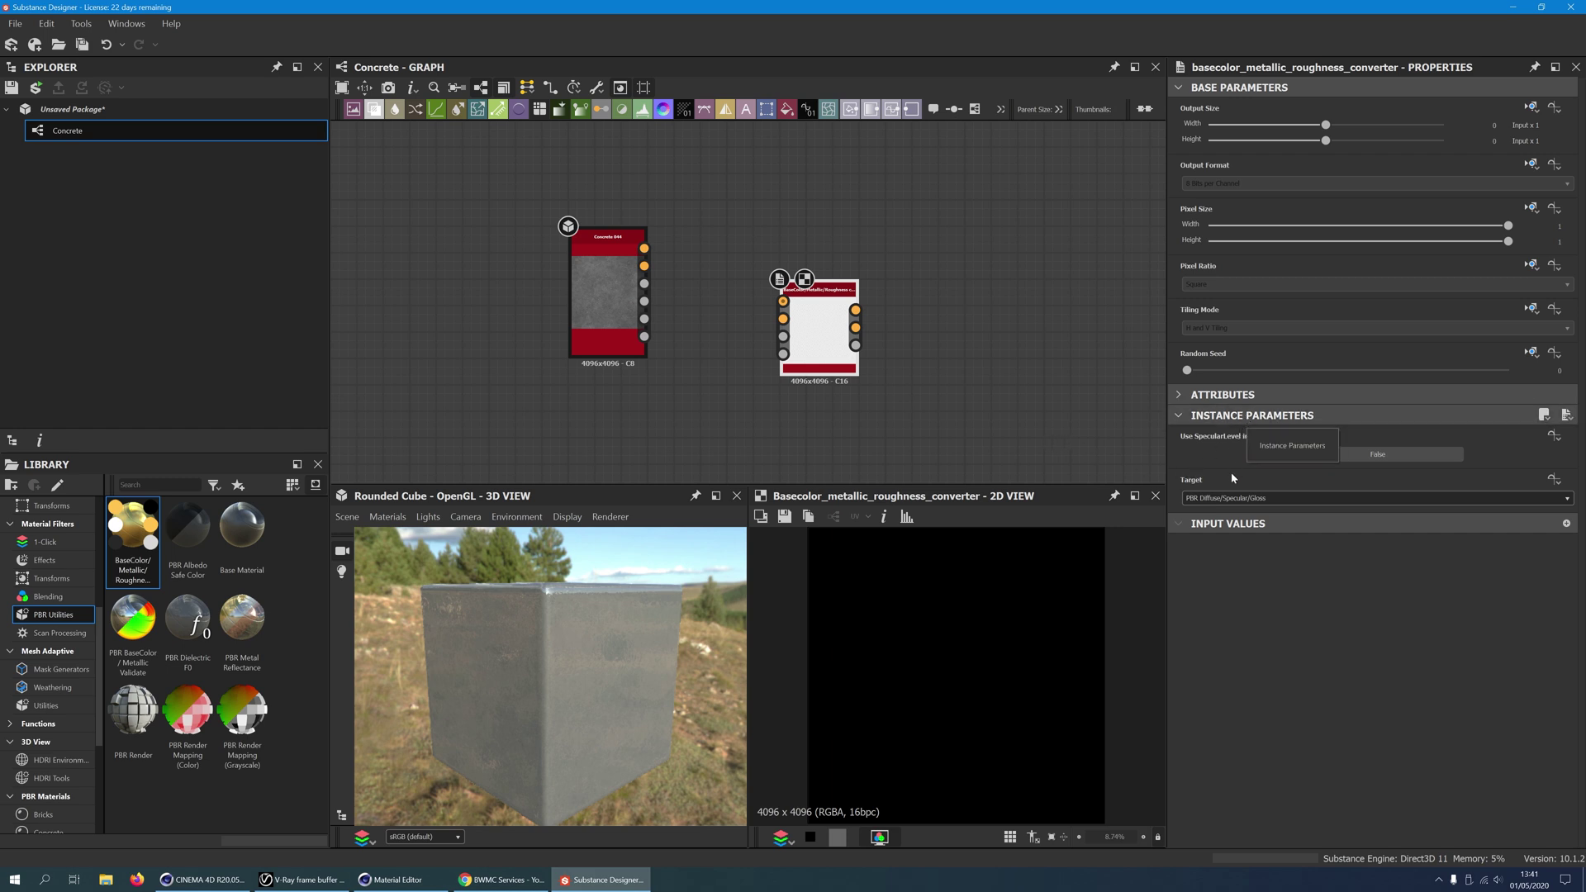
# Target the converter at Vray (GGX), wire Concrete 044's outputs into it, and view it in 3D
pyautogui.click(1223, 497)
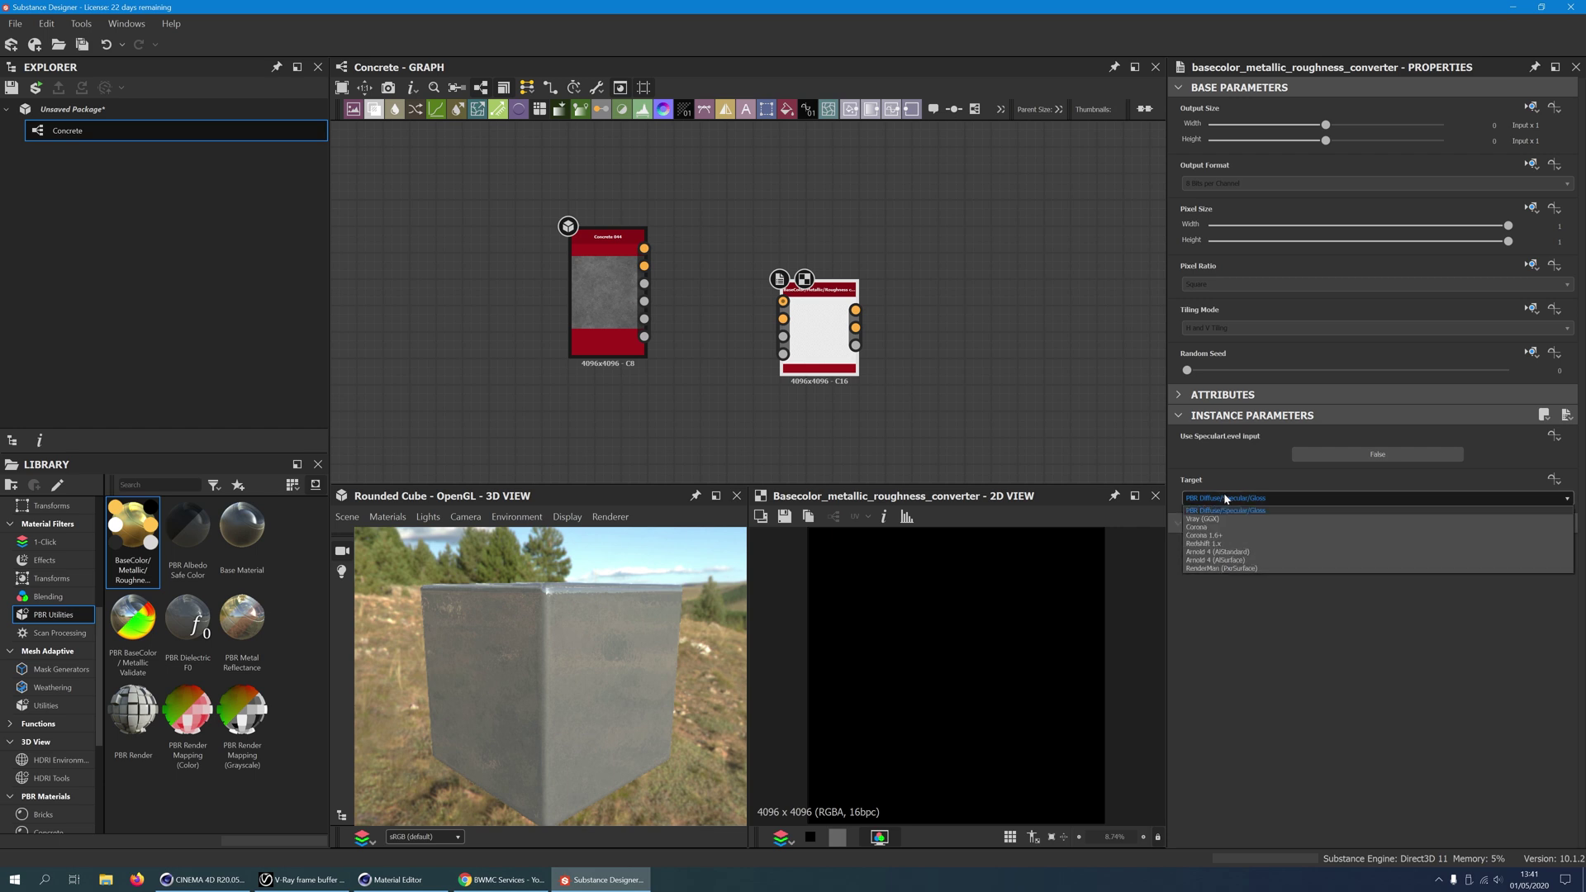
pyautogui.click(1269, 518)
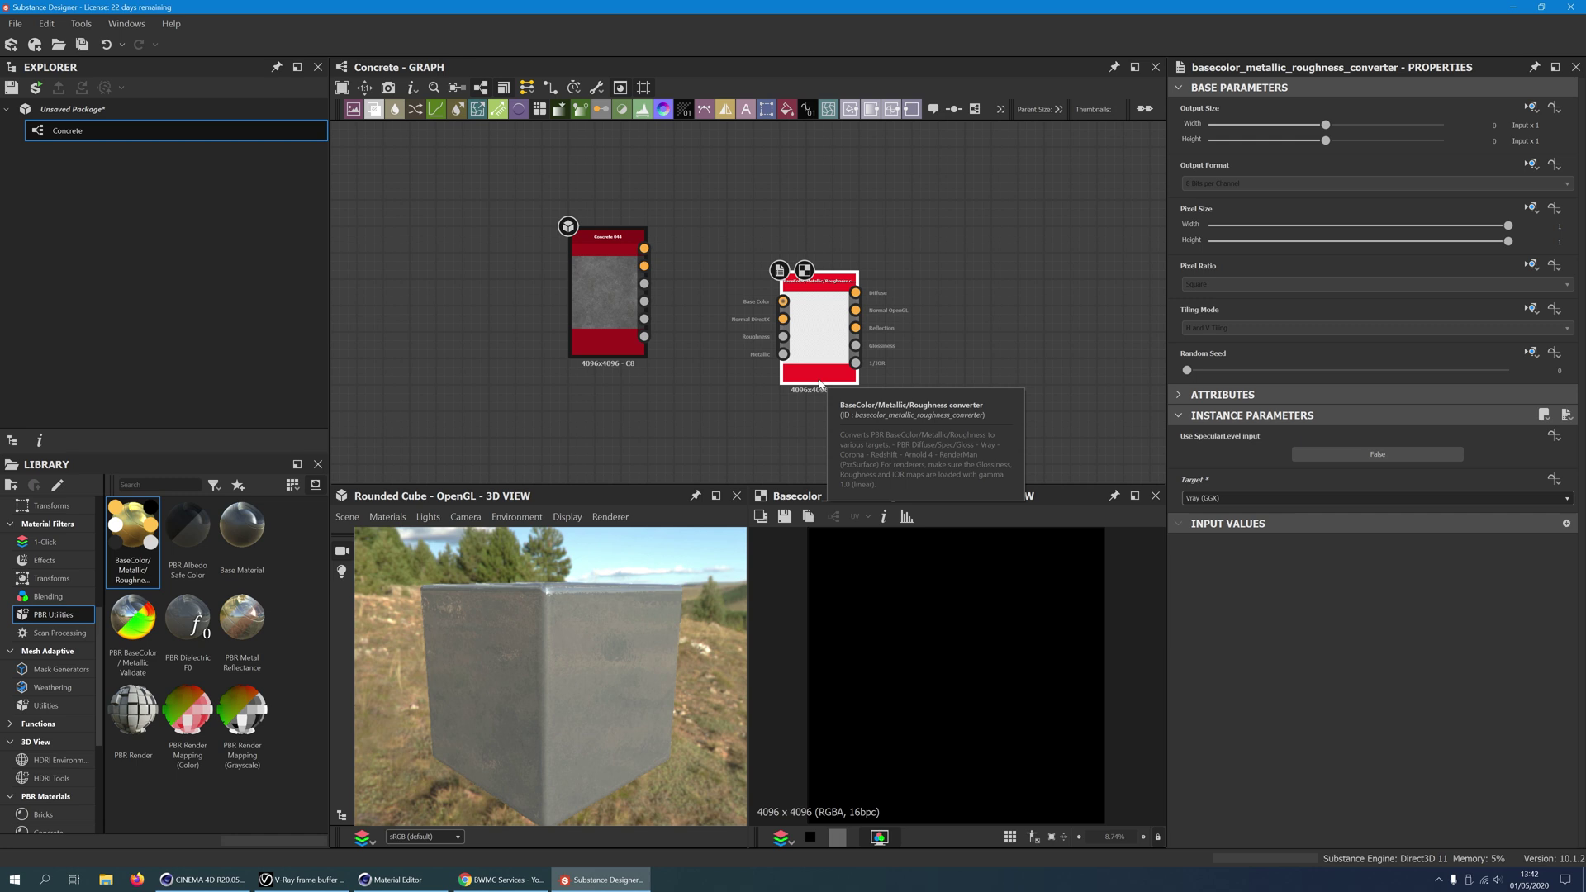
pyautogui.keyDown('shift'); pyautogui.moveTo(644, 300); pyautogui.dragTo(795, 325); pyautogui.keyUp('shift')
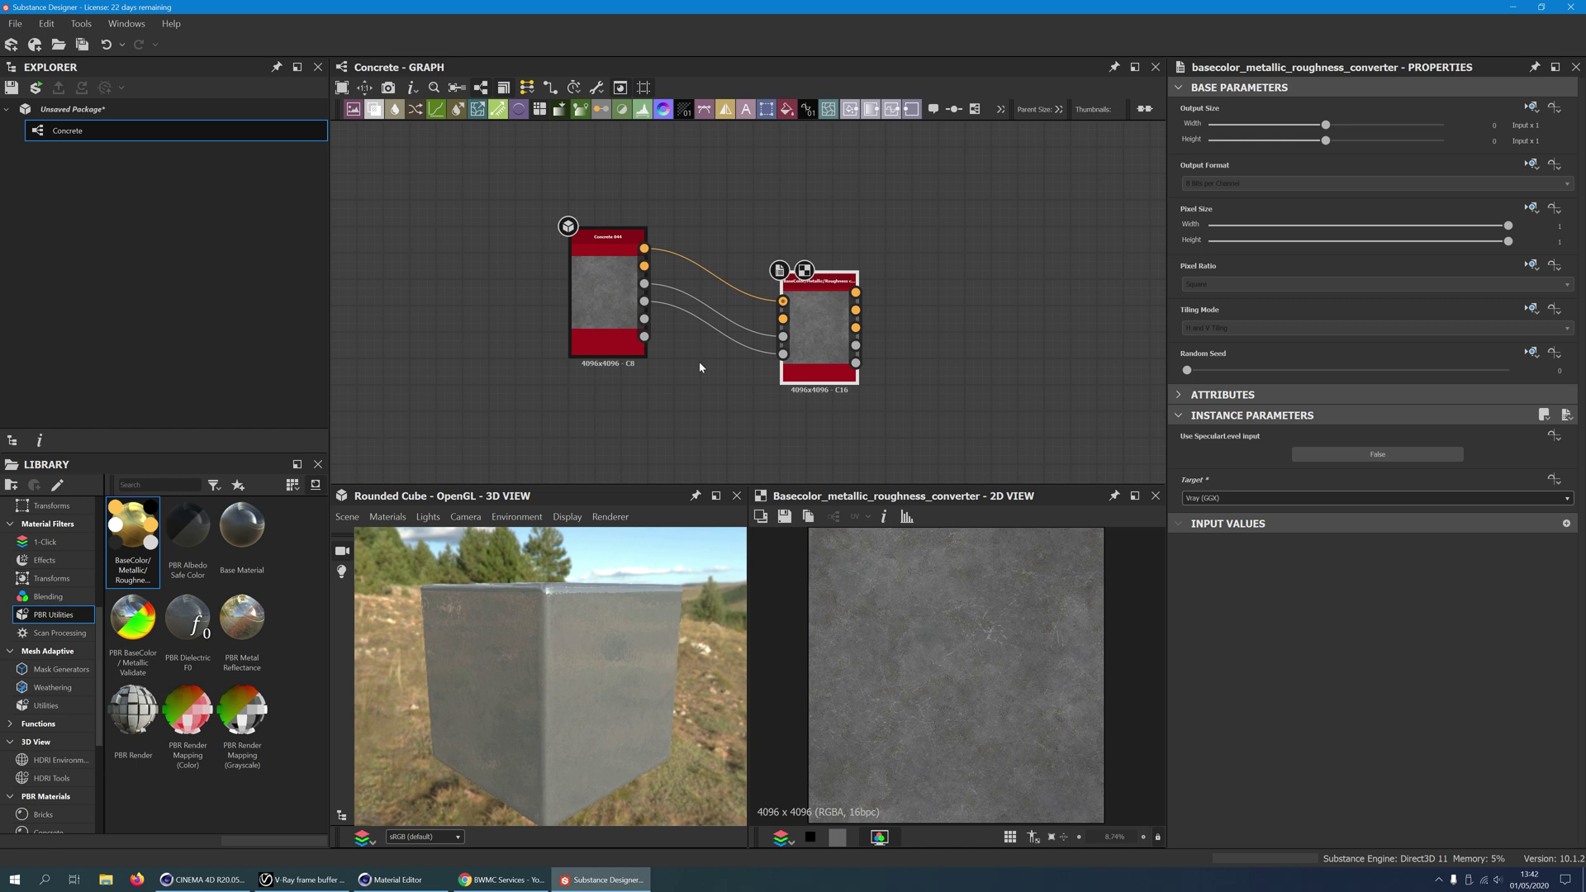
pyautogui.moveTo(818, 347); pyautogui.dragTo(818, 330)
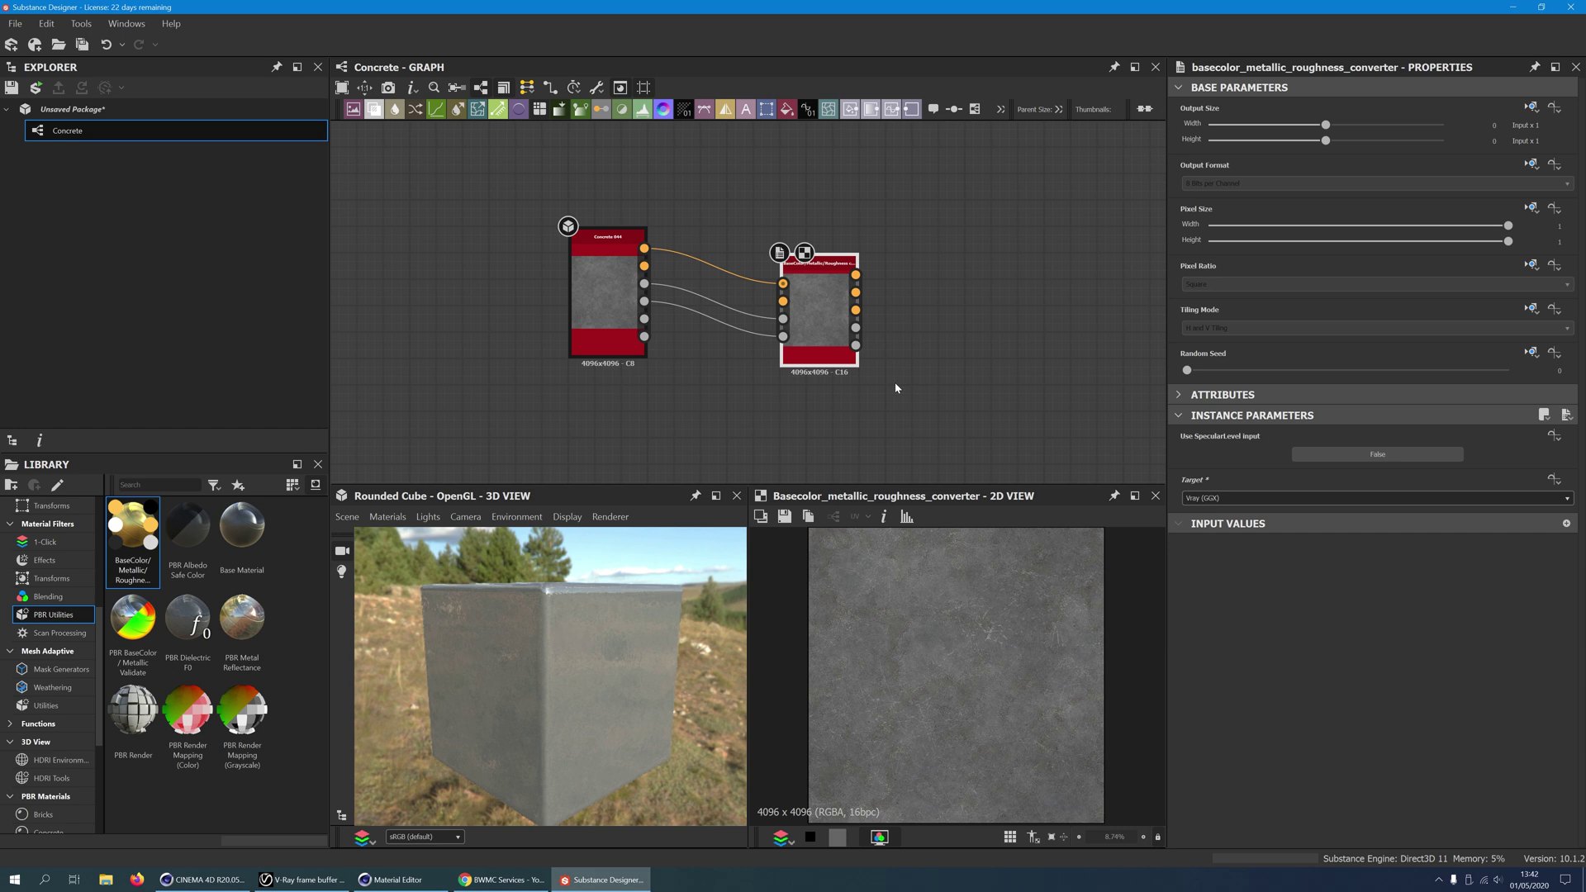
pyautogui.rightClick(830, 324)
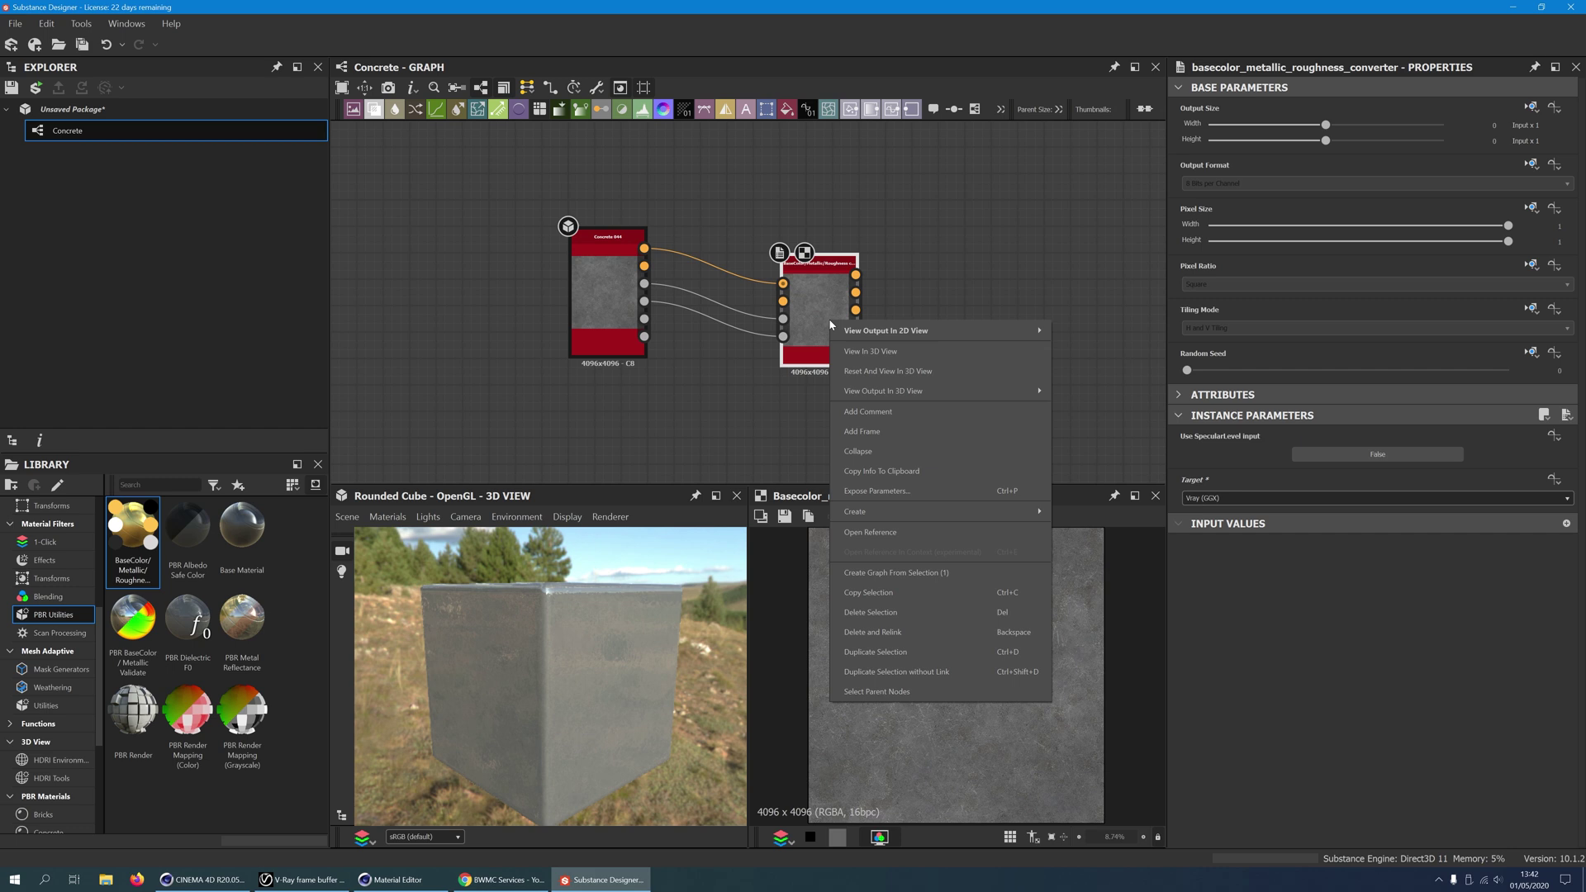
pyautogui.click(865, 353)
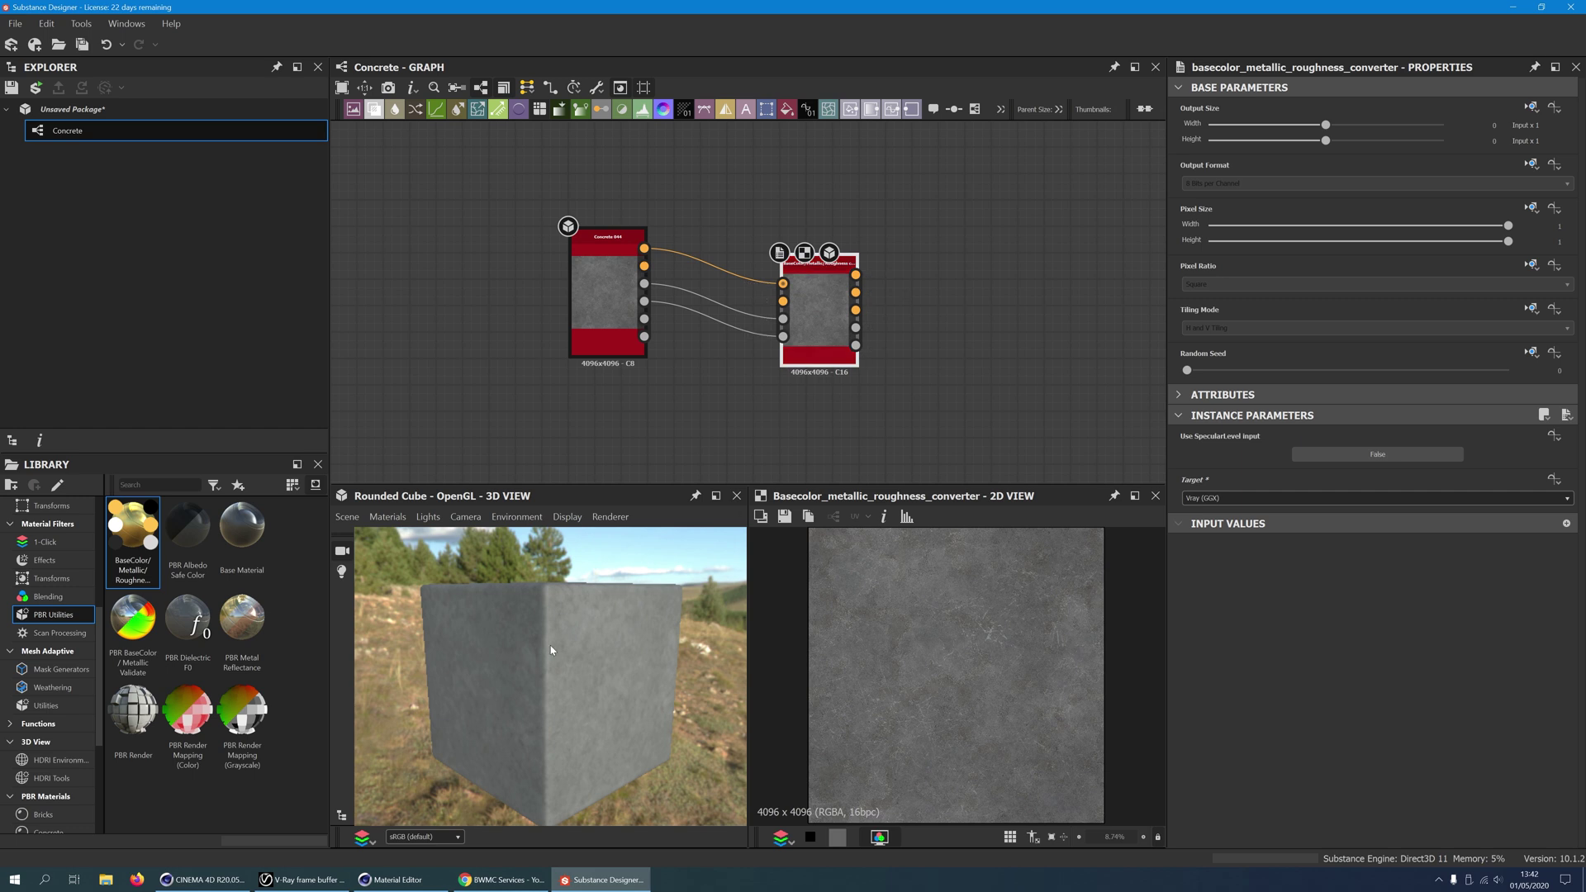
# Orbit to a top view and show Concrete 044's parameters, with Cracks 0.5 and Dirtiness 0
pyautogui.moveTo(552, 650); pyautogui.dragTo(516, 681)
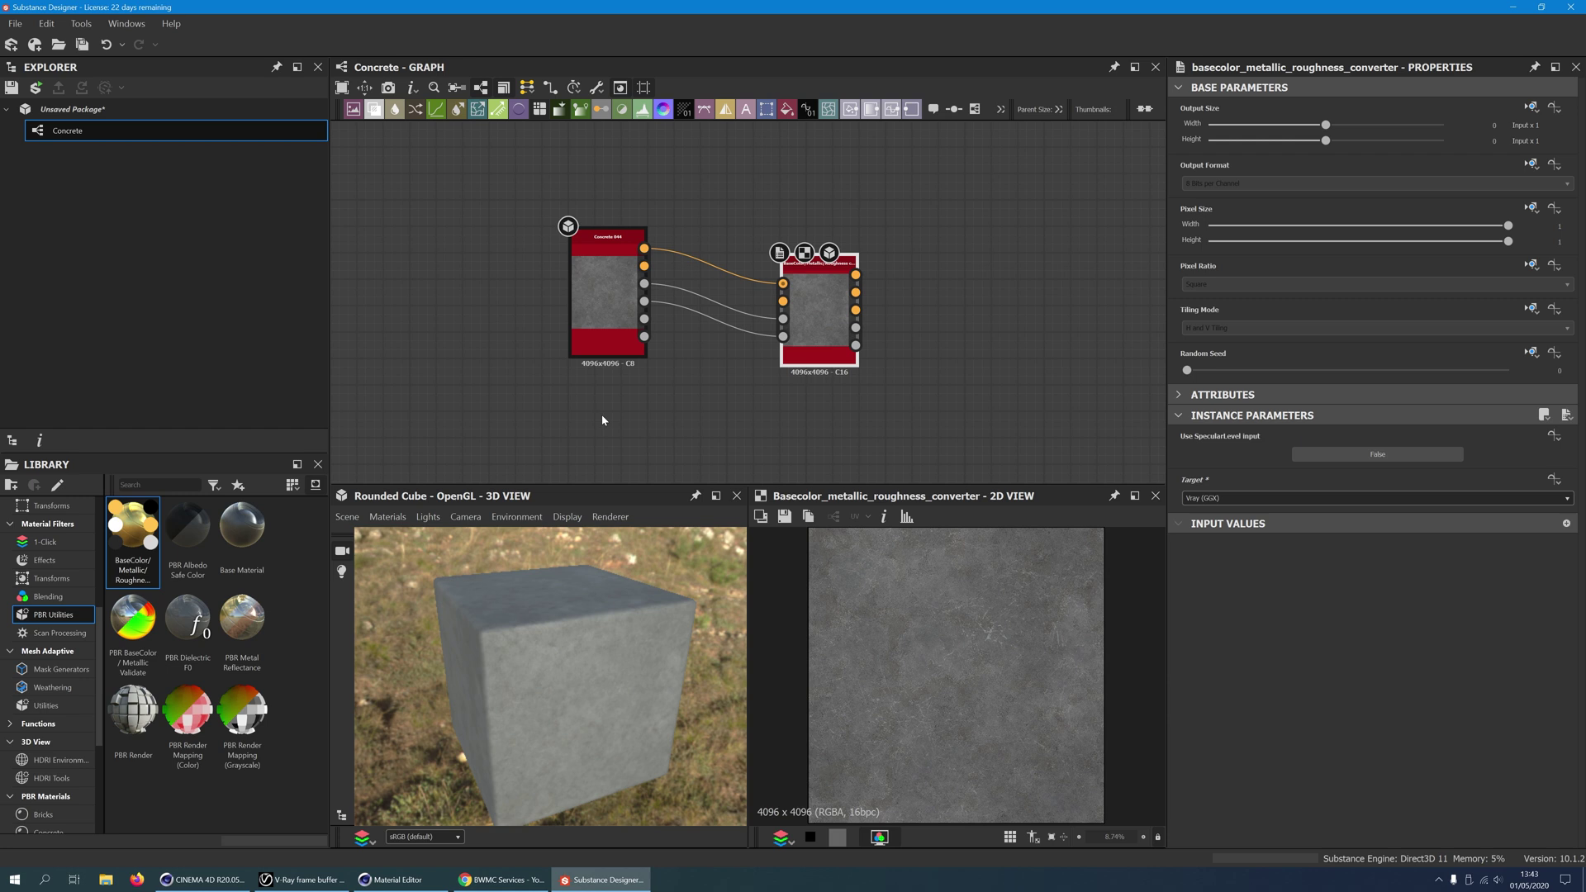
pyautogui.click(599, 296)
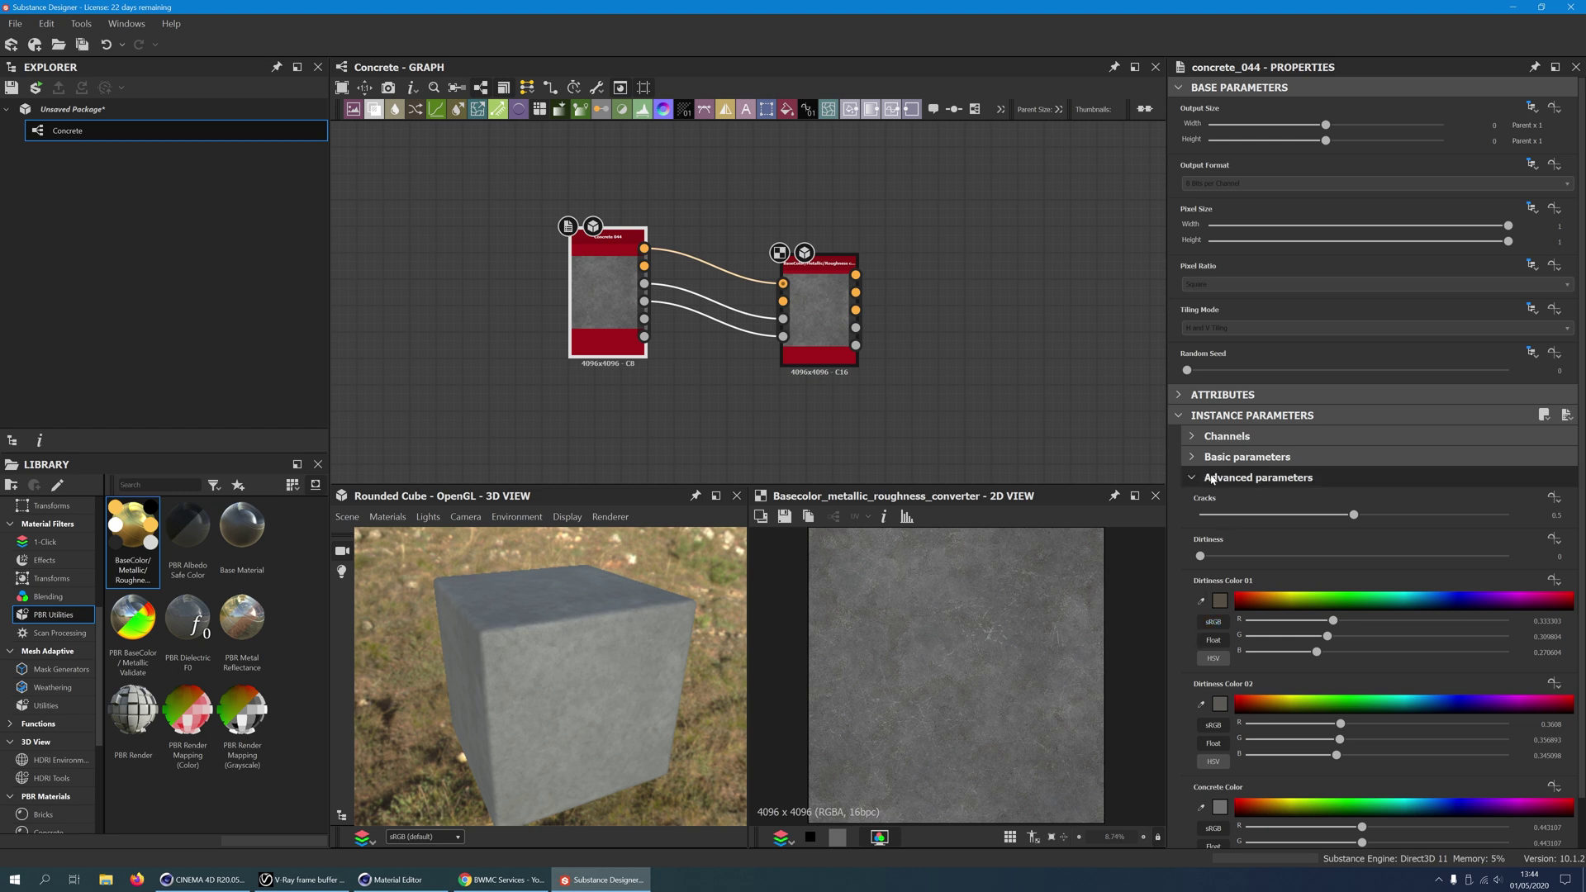
# Generate diffuse, normal, reflection, glossiness and ior output nodes from the converter, then compute node thumbnails
pyautogui.rightClick(821, 318)
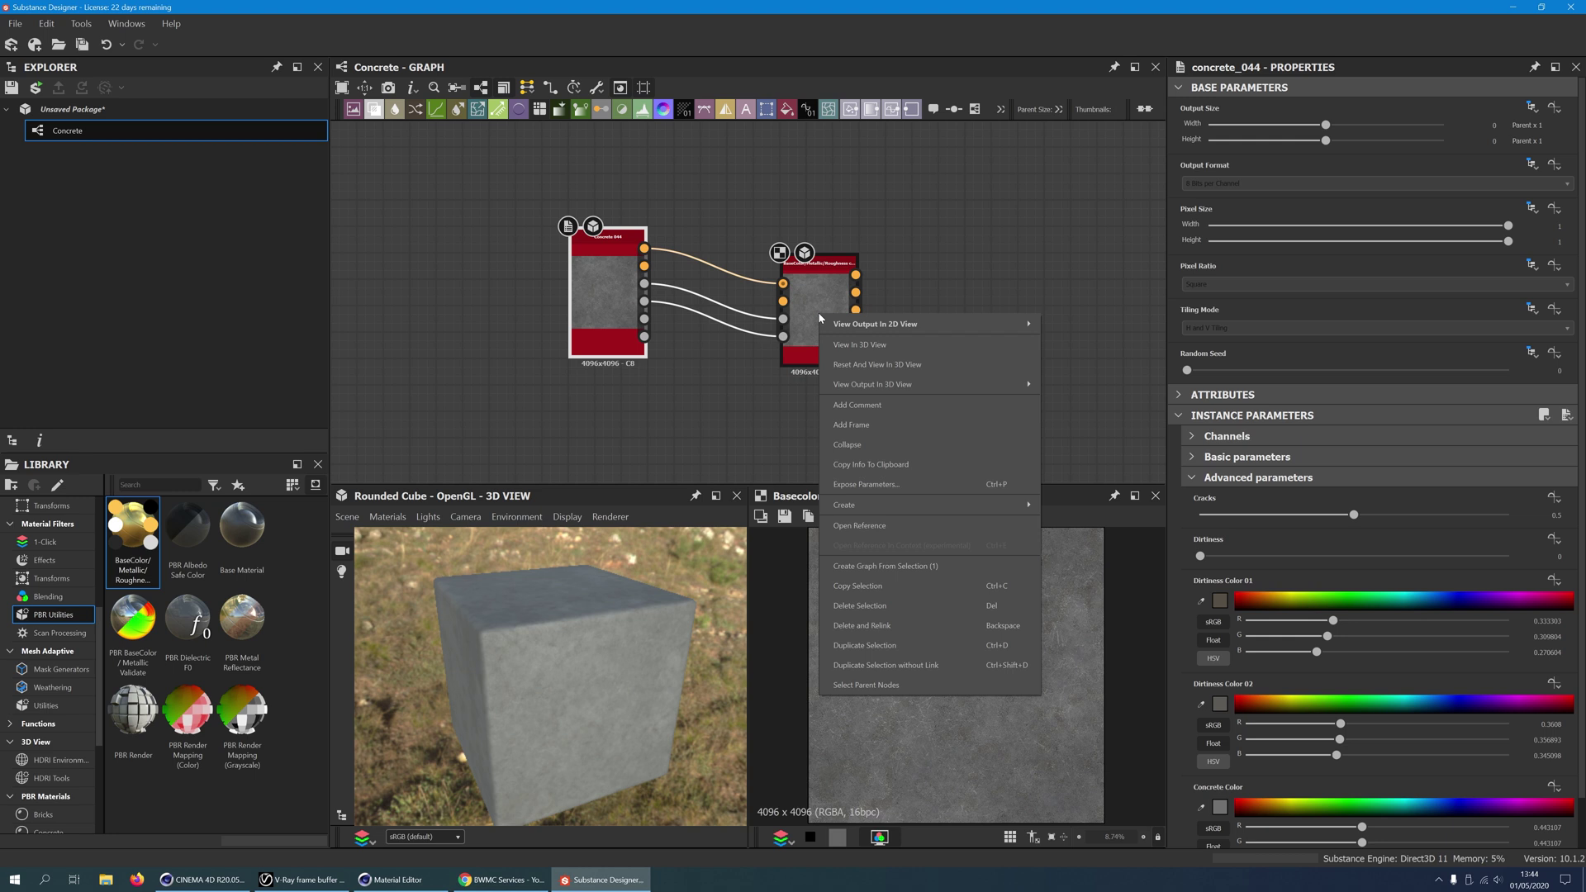
pyautogui.moveTo(973, 502)
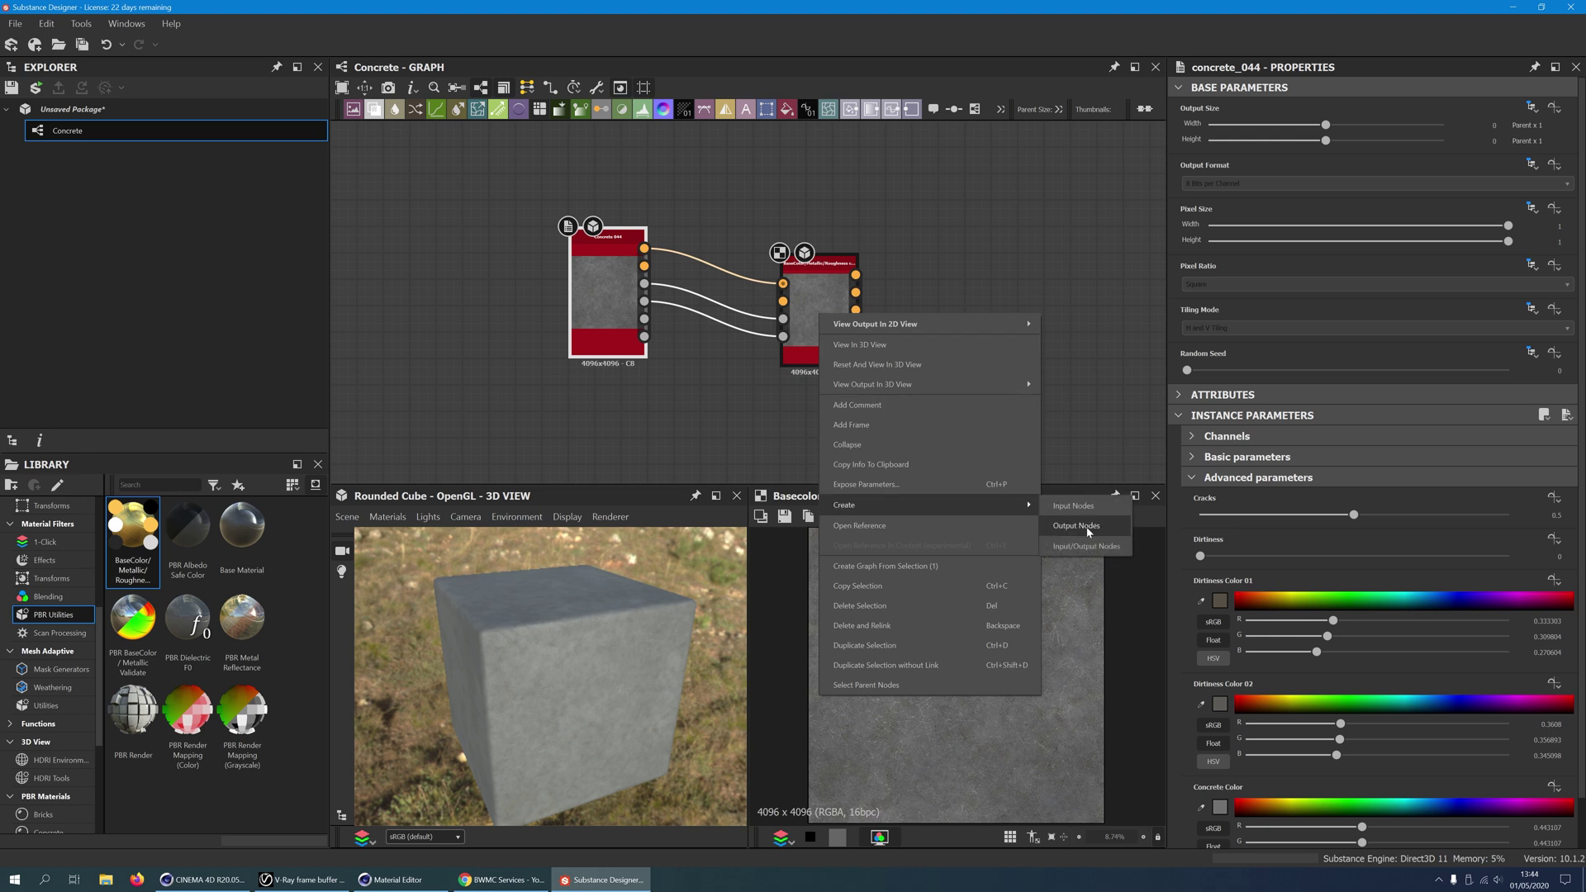
pyautogui.click(1077, 526)
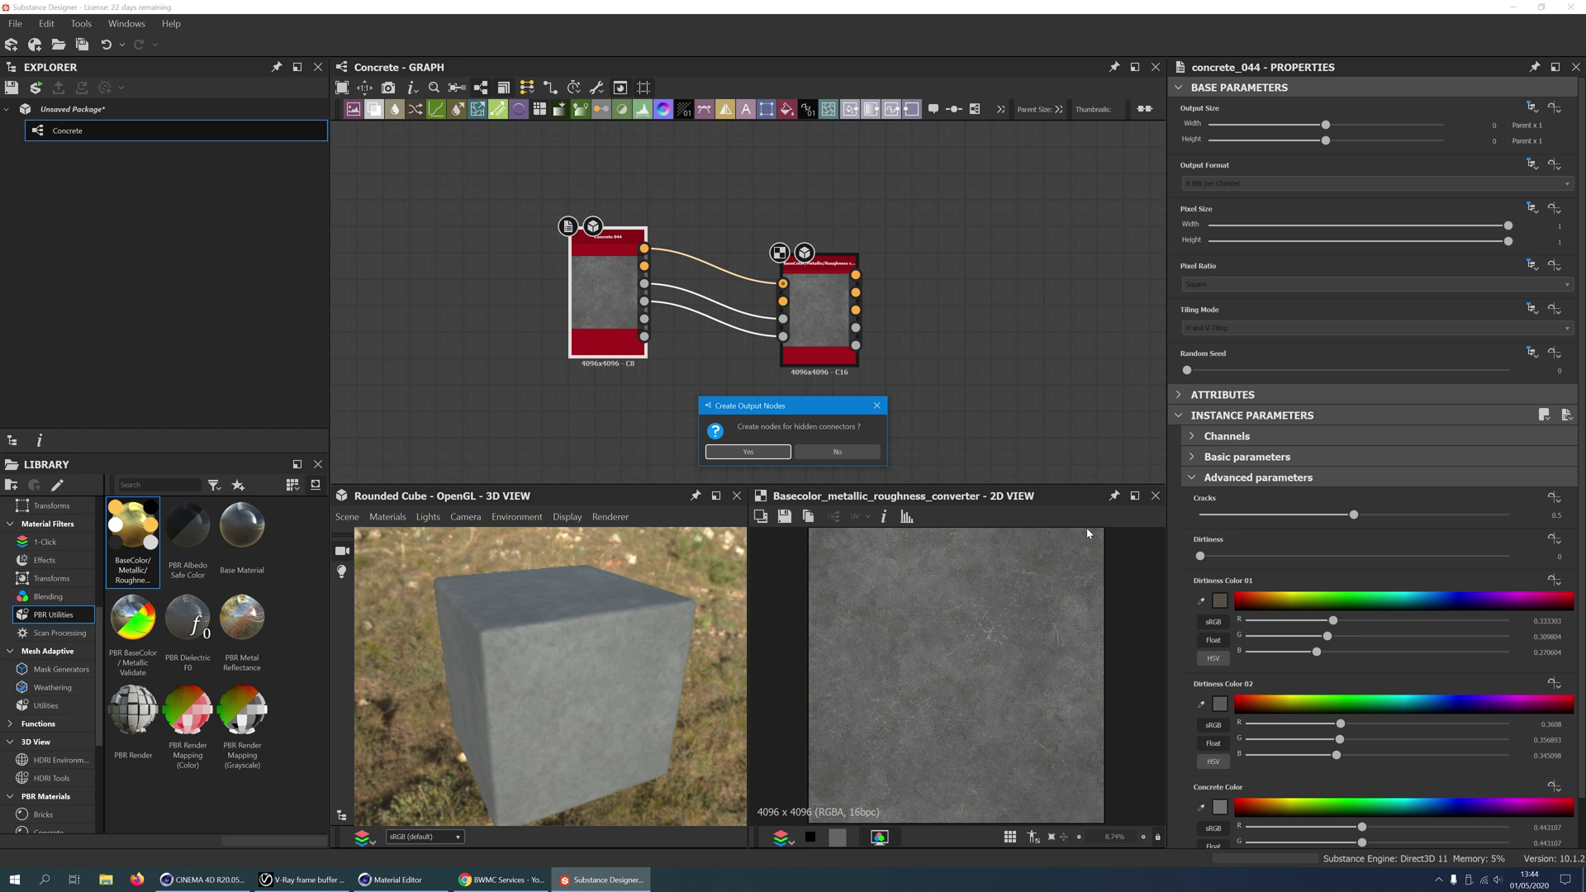
pyautogui.click(842, 454)
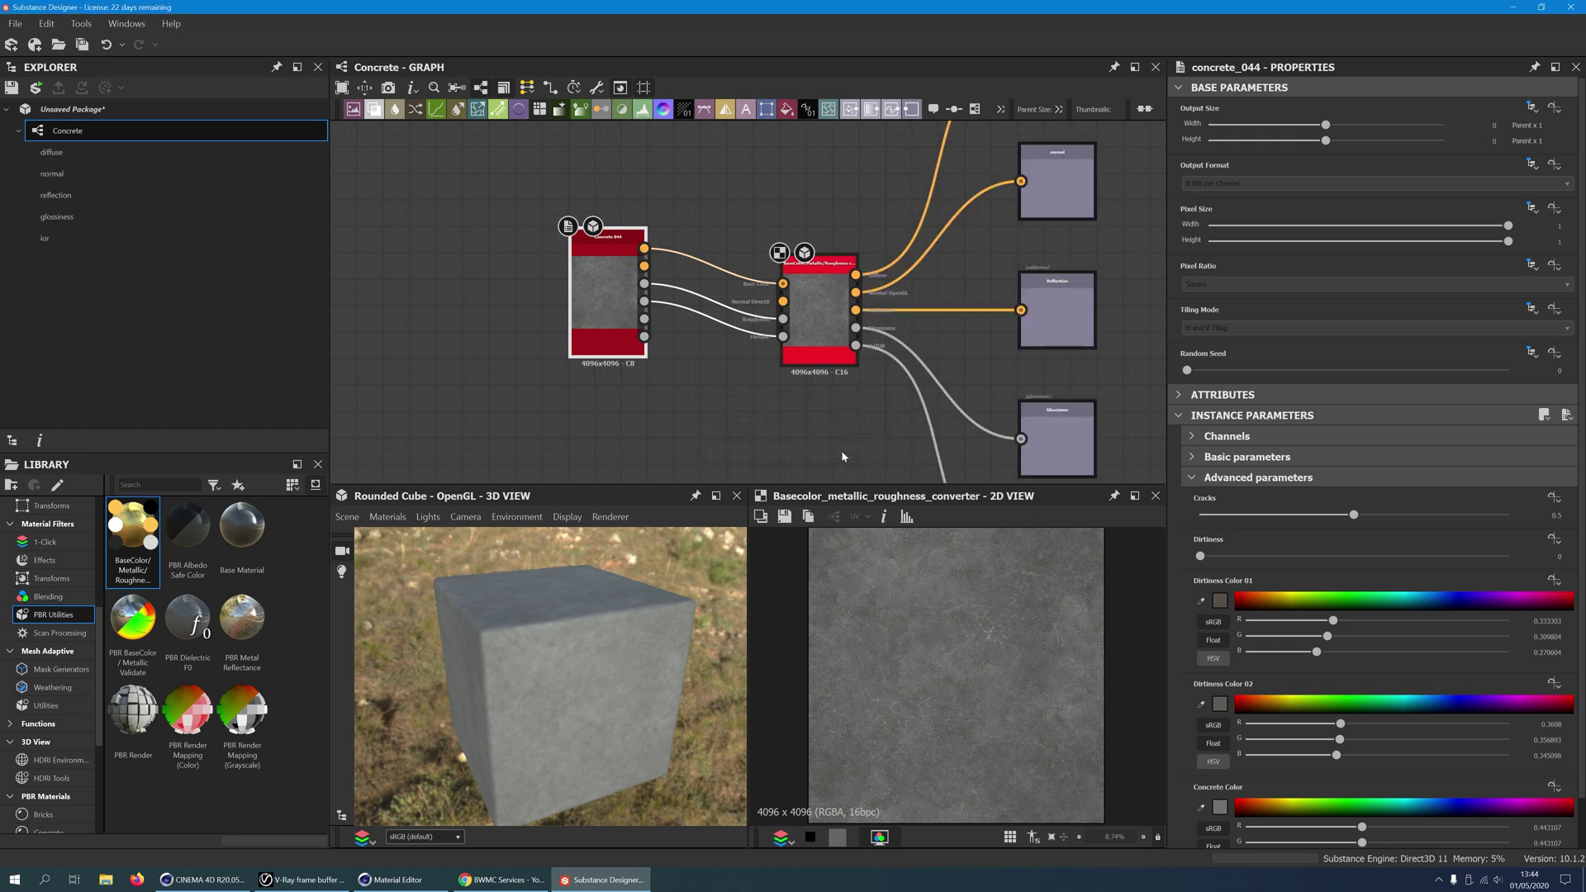
pyautogui.rightClick(1060, 374)
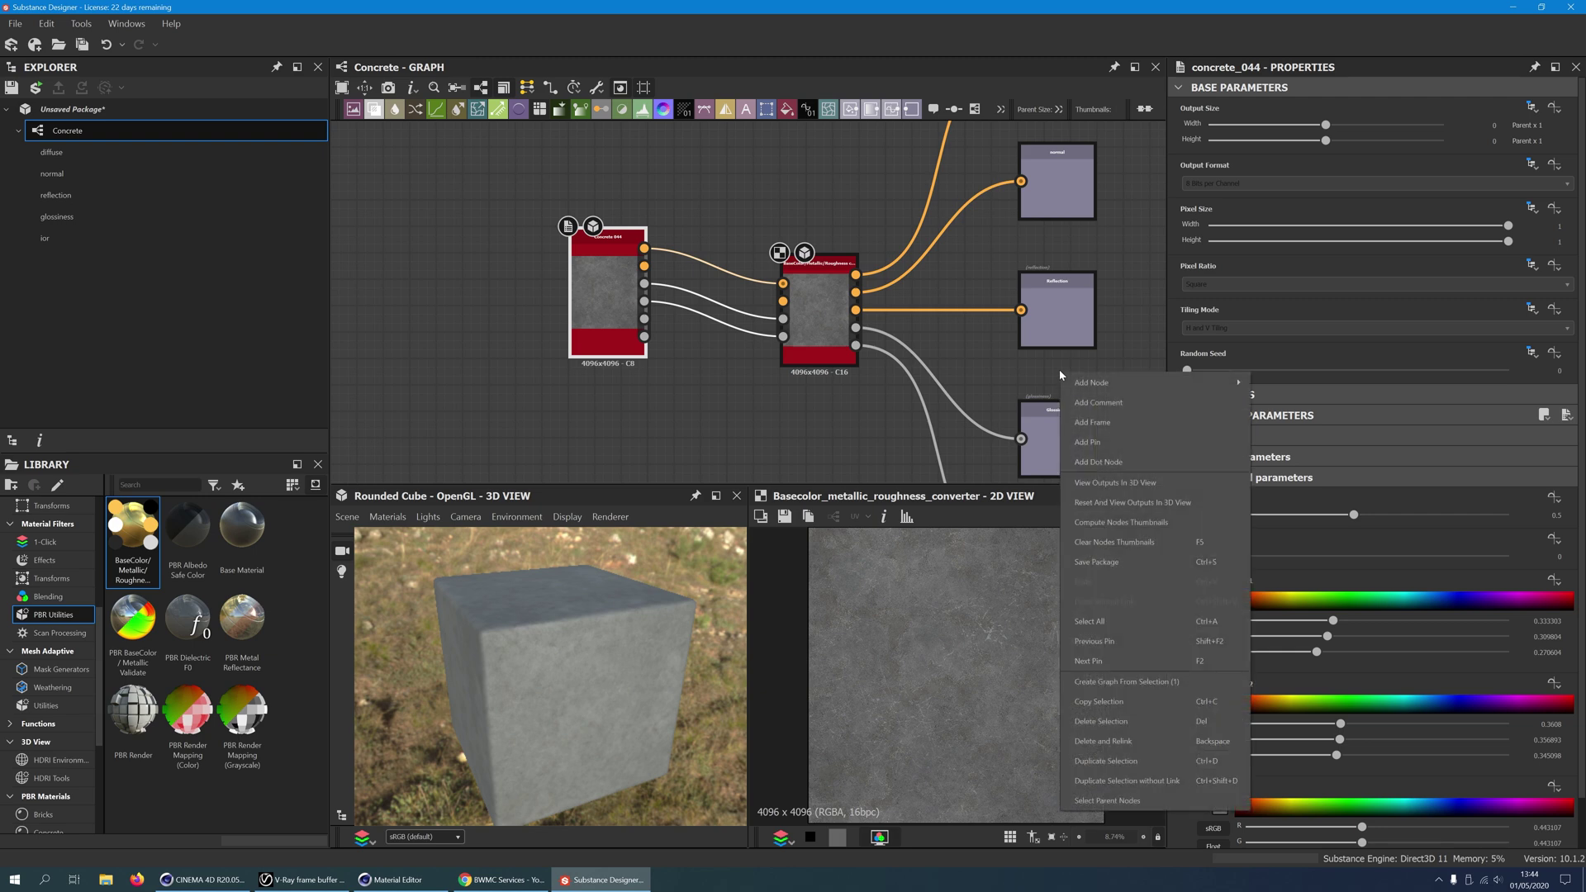
pyautogui.click(1155, 523)
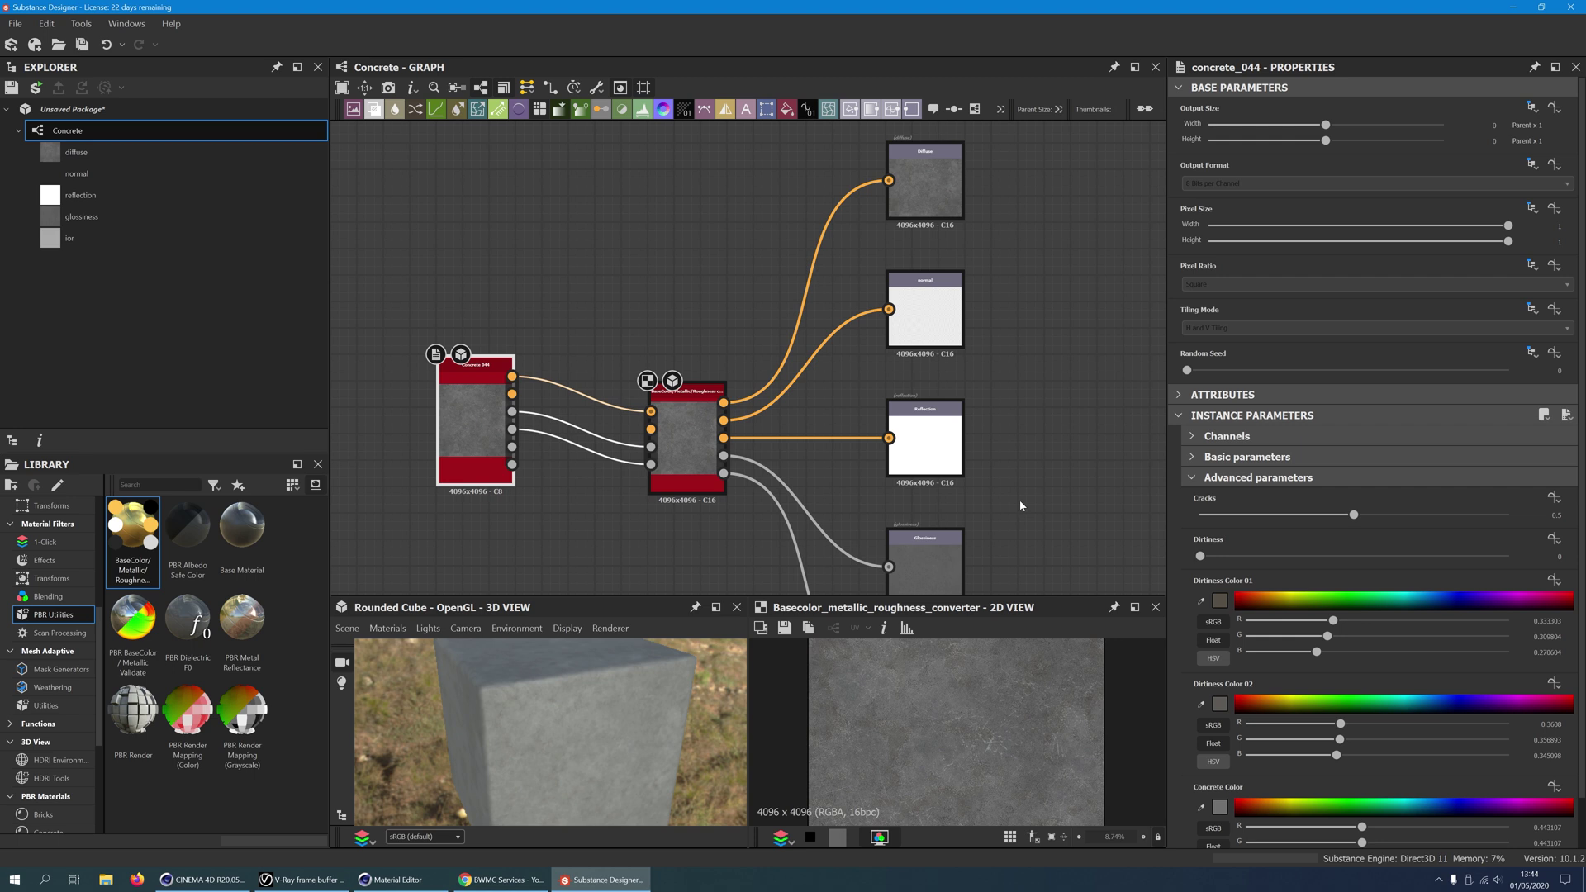
# Replace the converter's normal output with Concrete 044's Normal, Ambient Occlusion and Height outputs, previewing Normal
pyautogui.click(914, 336)
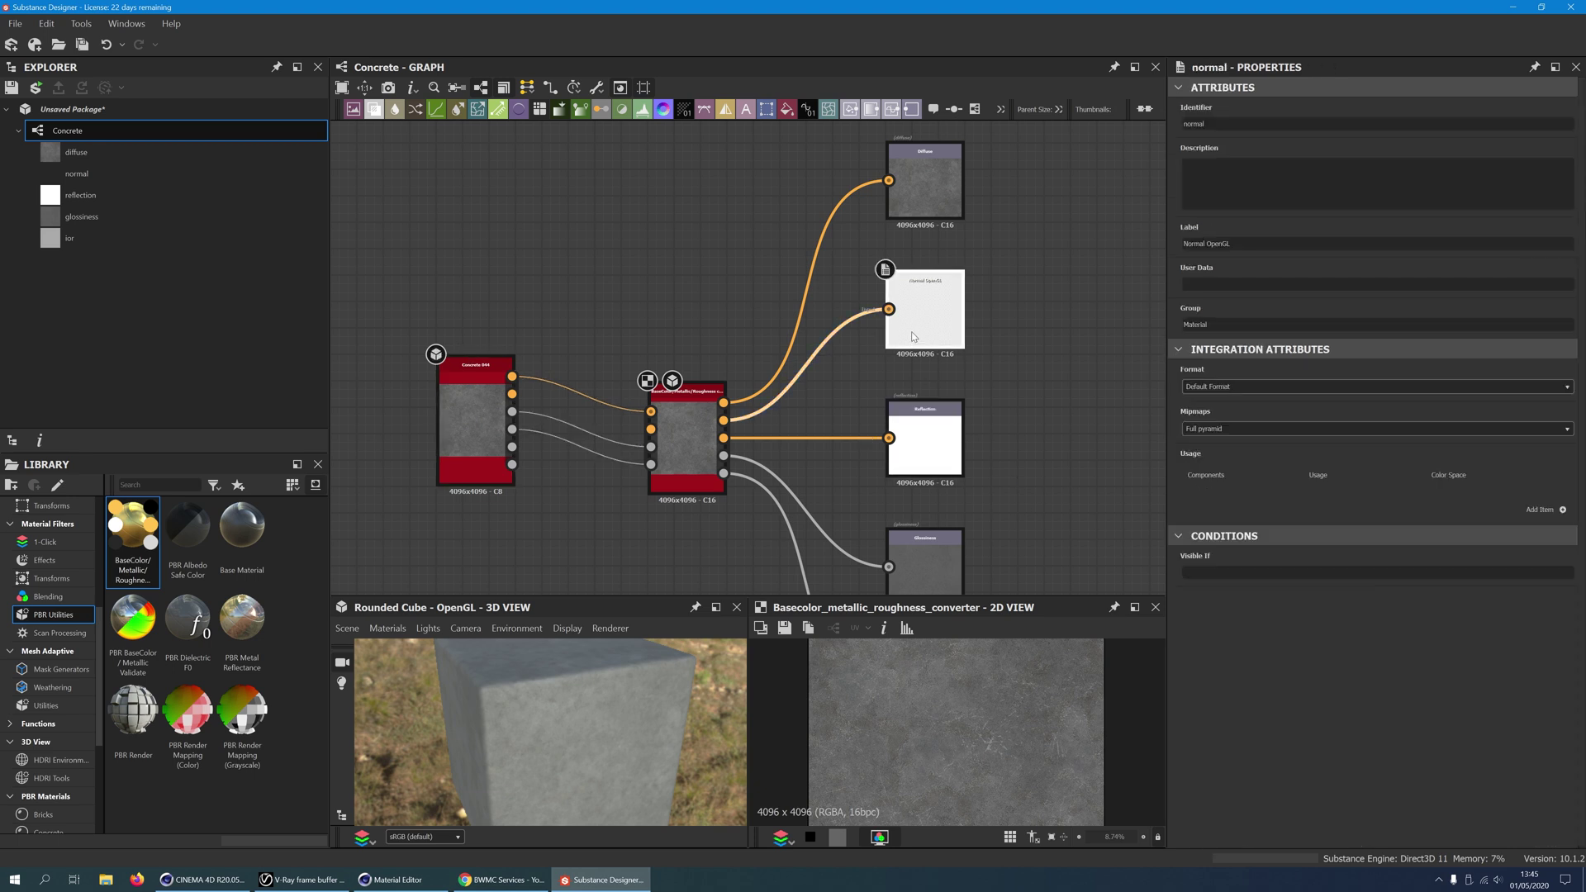
pyautogui.press('Delete')
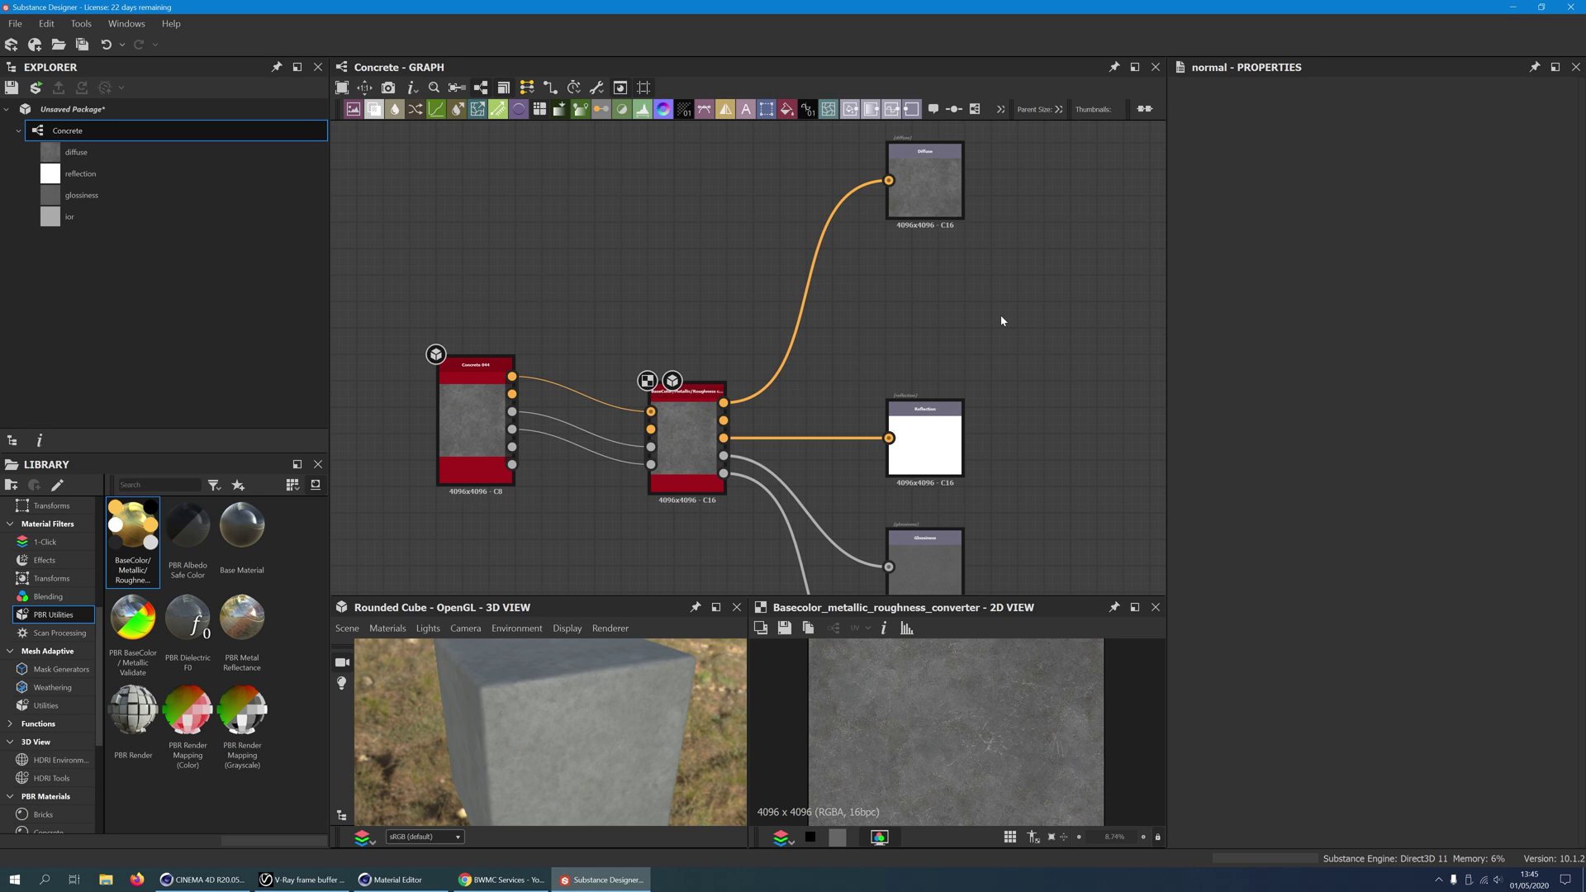
pyautogui.rightClick(484, 420)
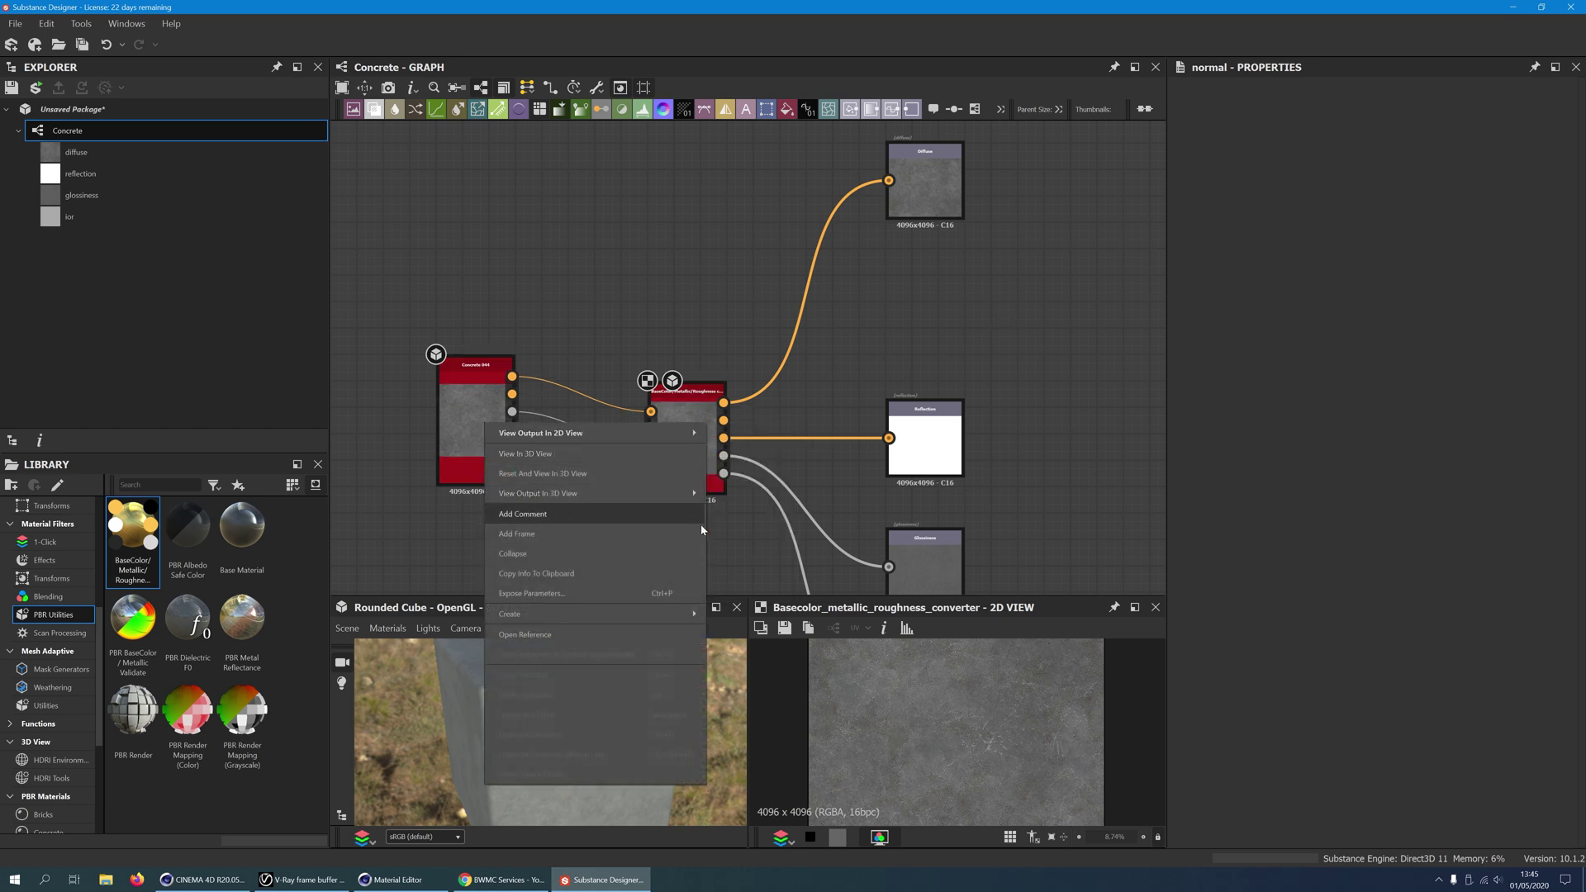
pyautogui.moveTo(656, 614)
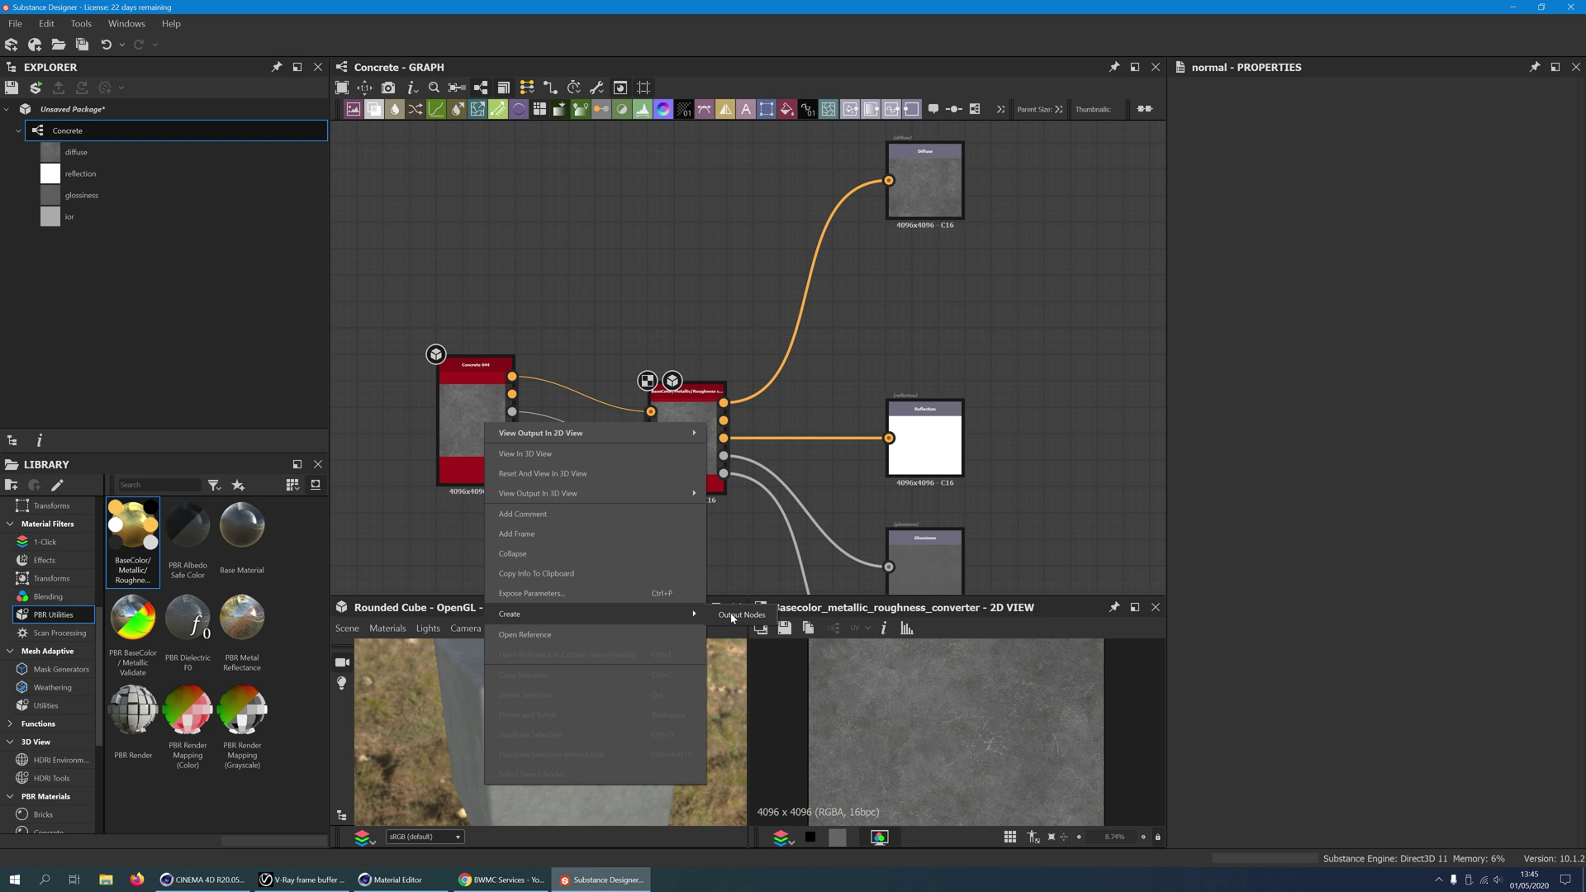
pyautogui.click(731, 615)
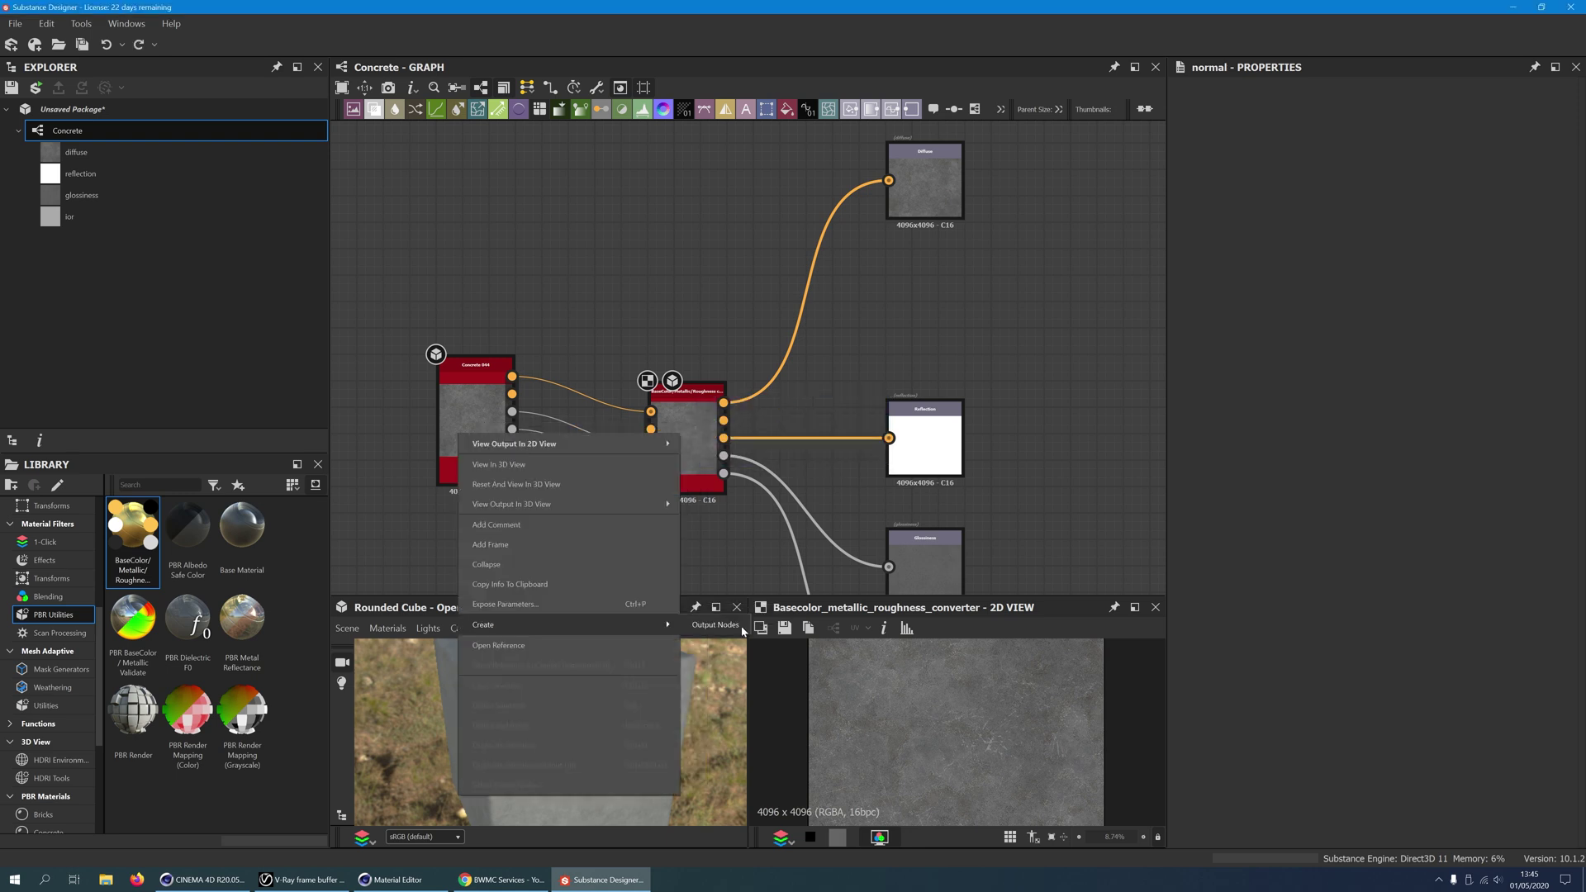
pyautogui.click(741, 627)
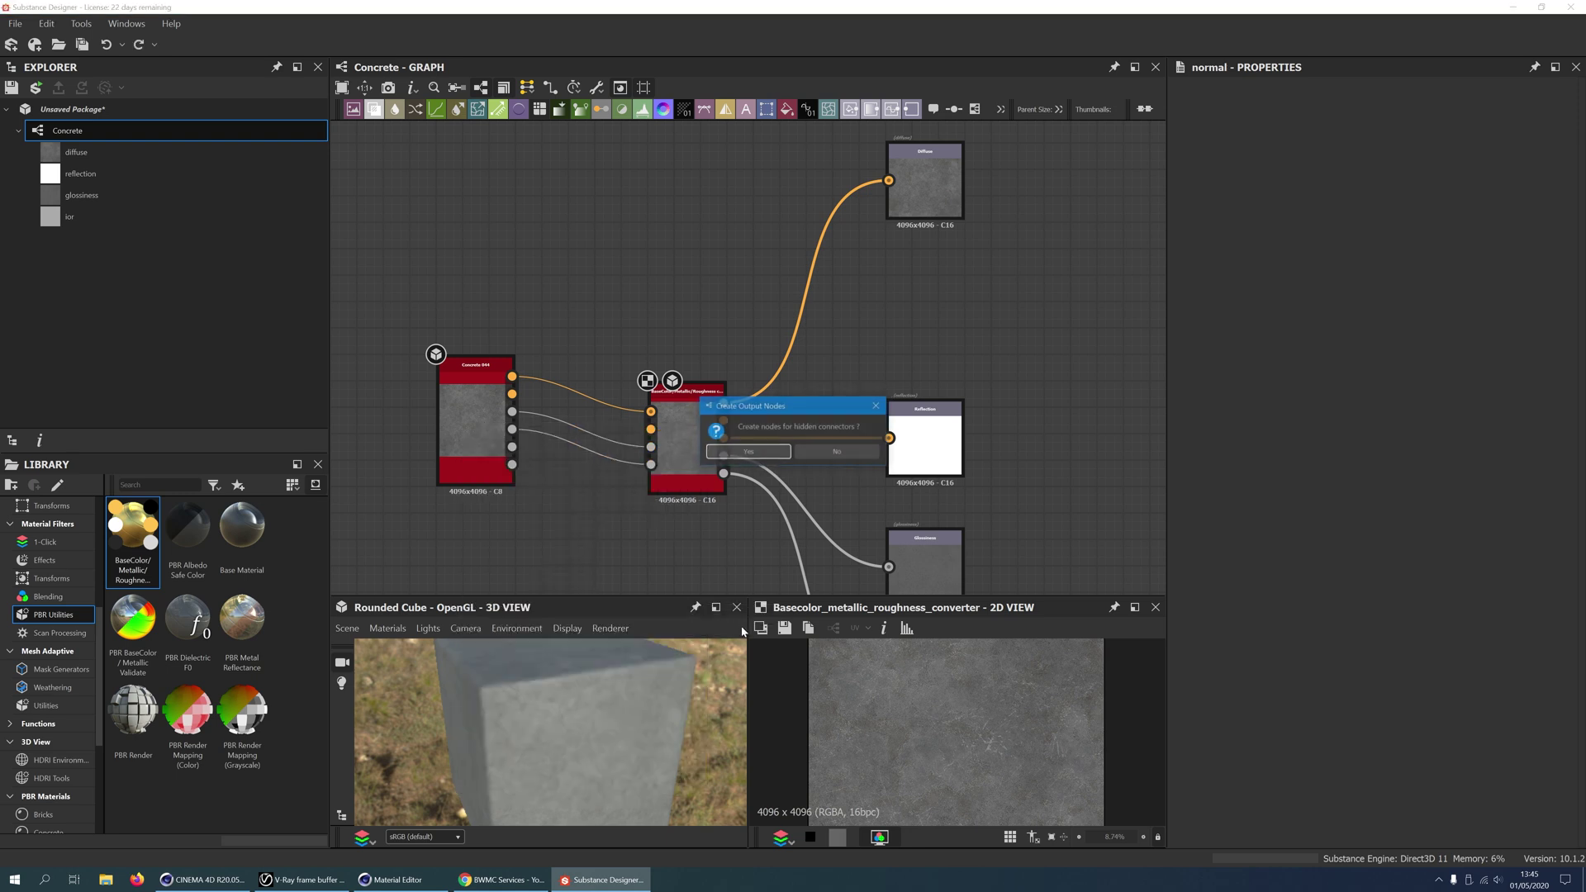
pyautogui.click(837, 454)
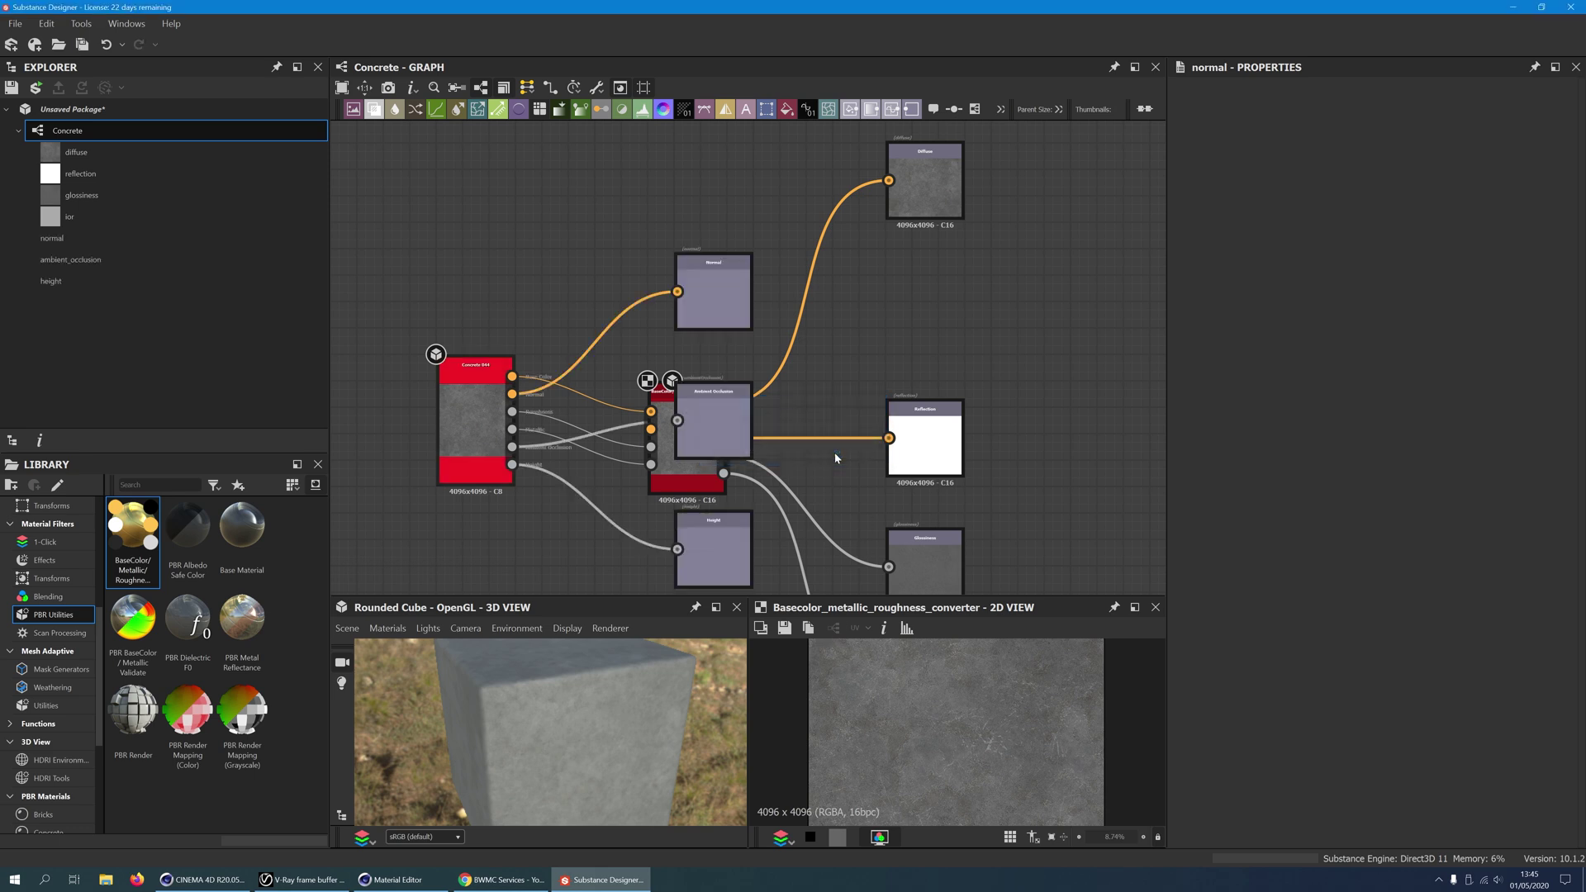
pyautogui.doubleClick(716, 294)
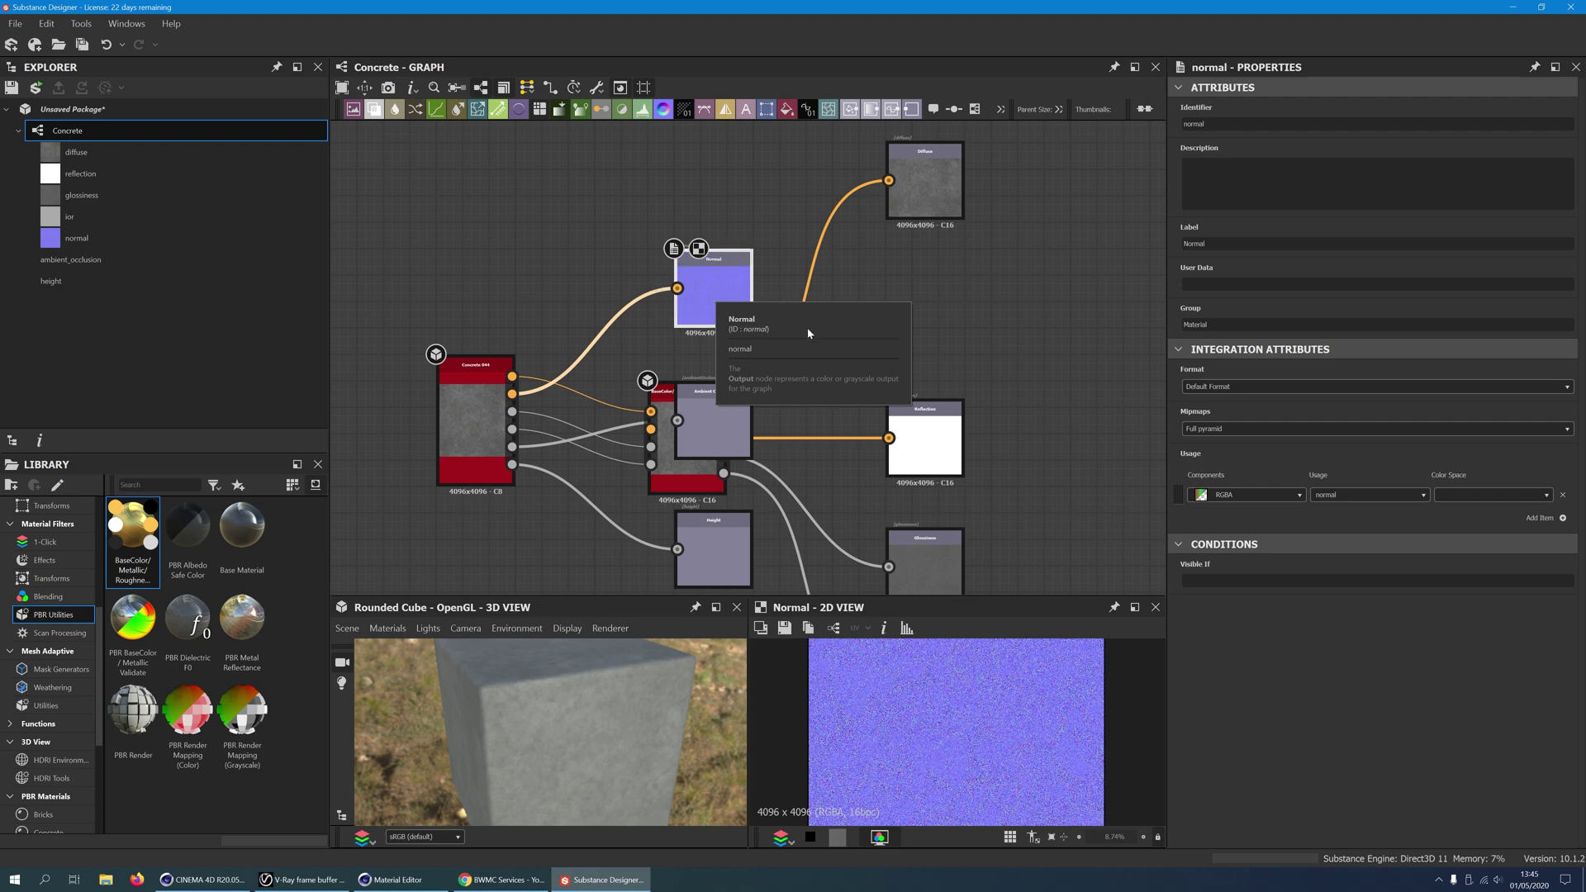
# Delete the ambient_occlusion and height output nodes, leaving diffuse, reflection, glossiness, ior and normal
pyautogui.scroll(10, 930, 743)
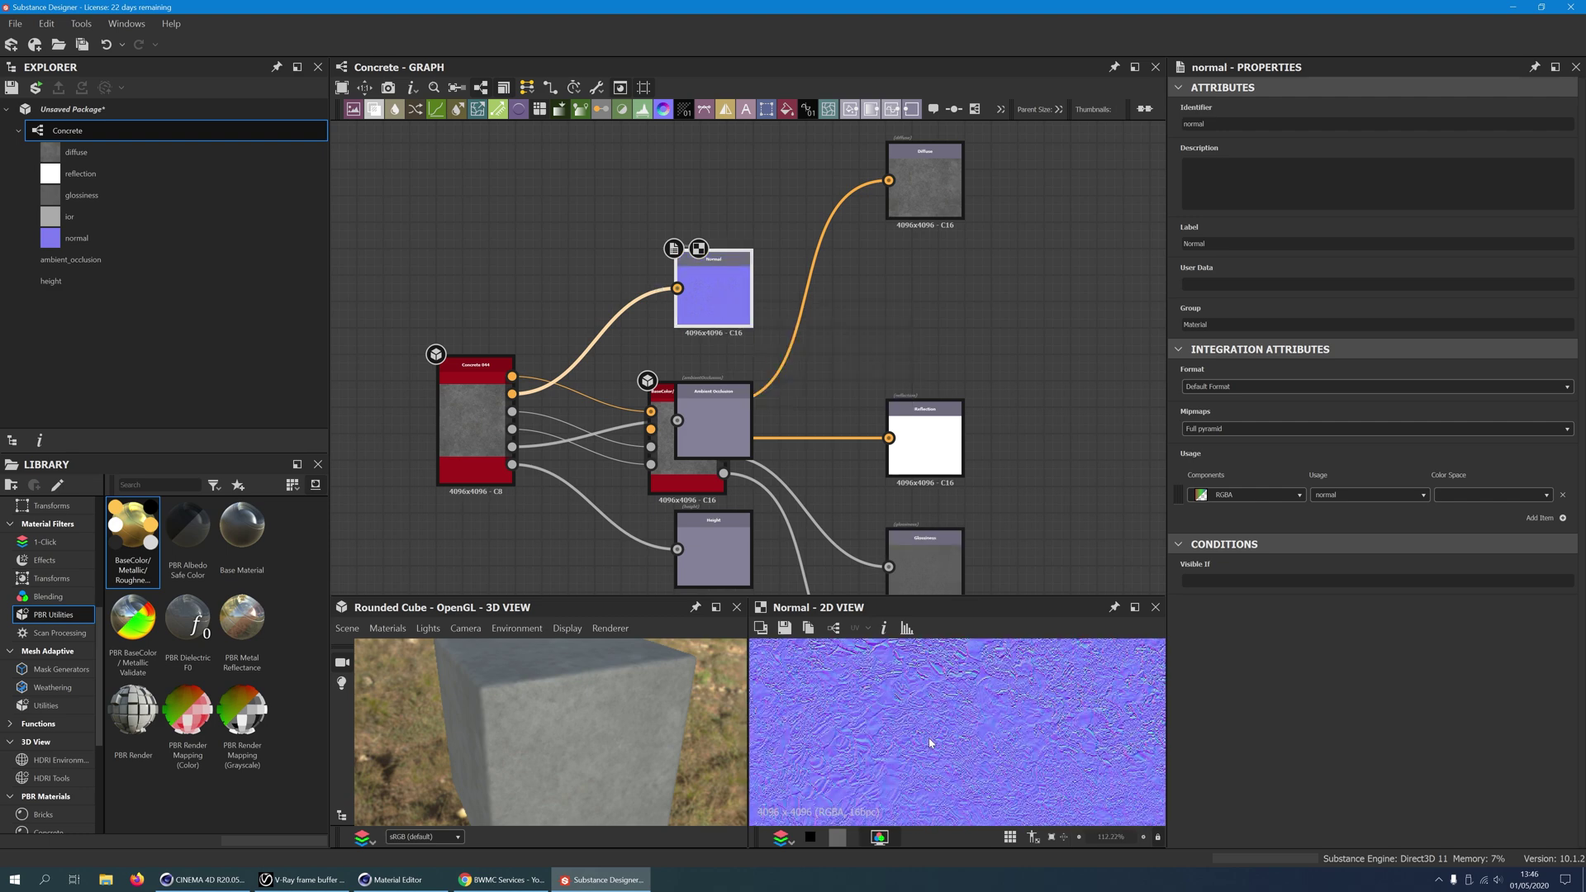
pyautogui.hotkey('ctrl', 'z')
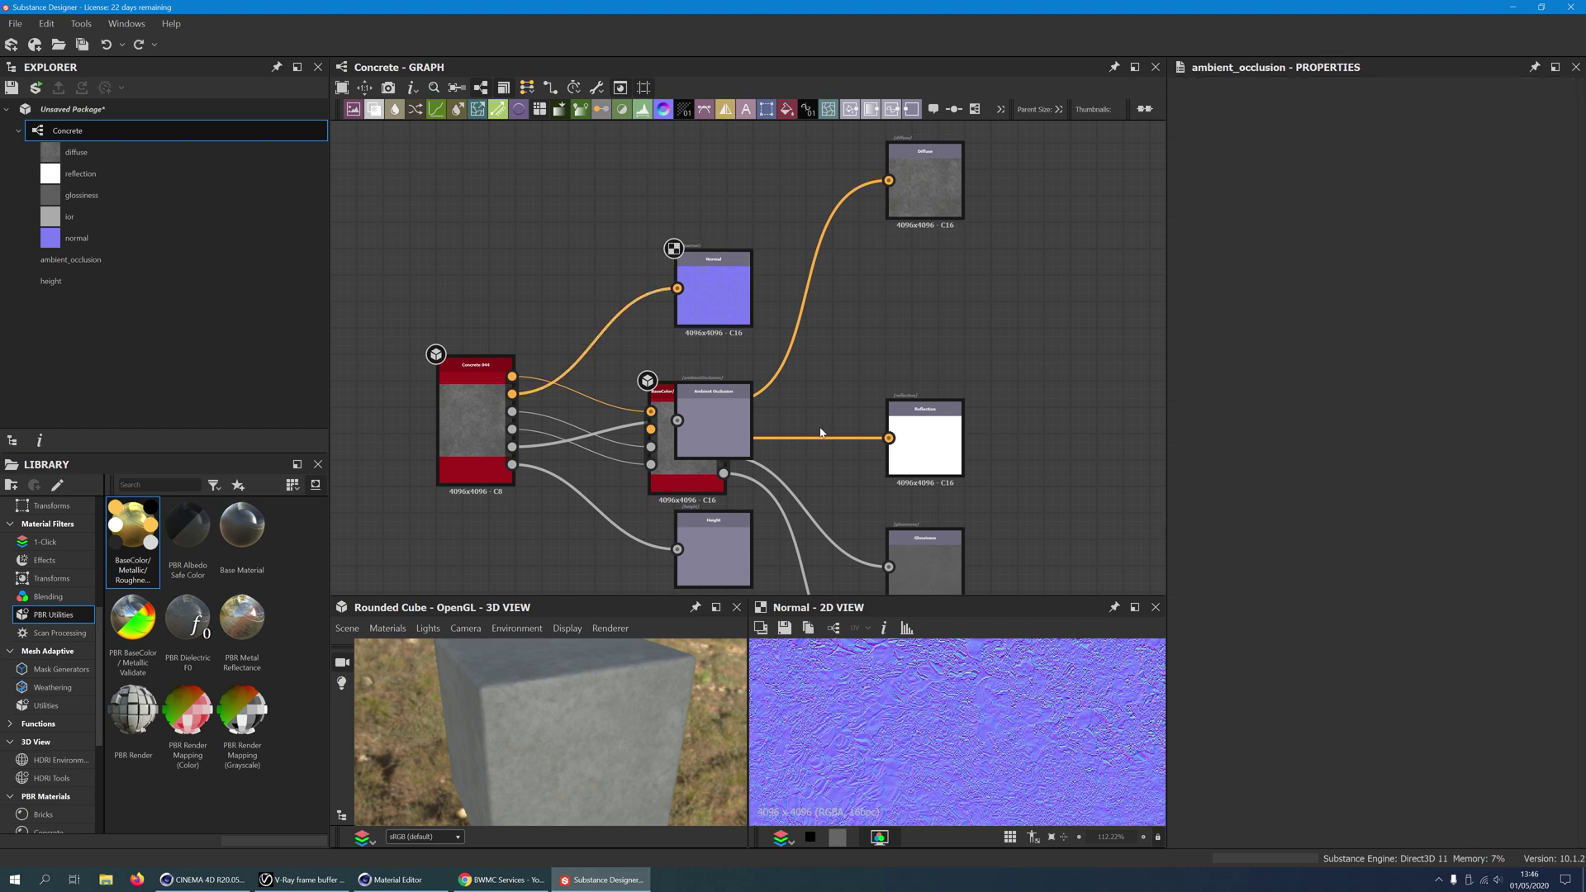
pyautogui.click(742, 416)
pyautogui.press('Delete')
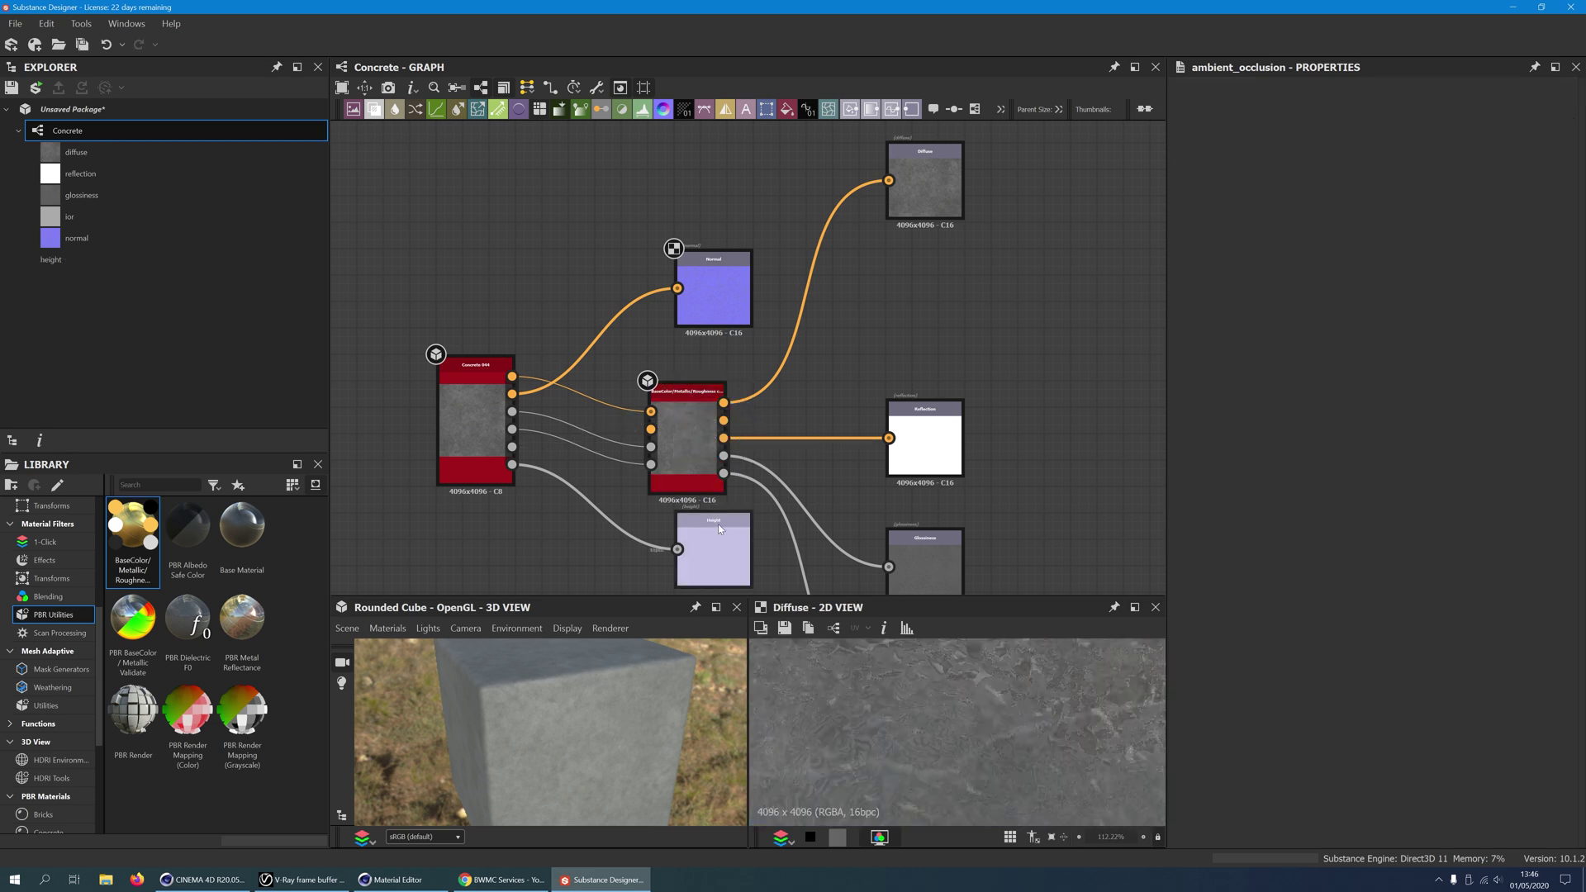
pyautogui.click(717, 527)
pyautogui.press('Delete')
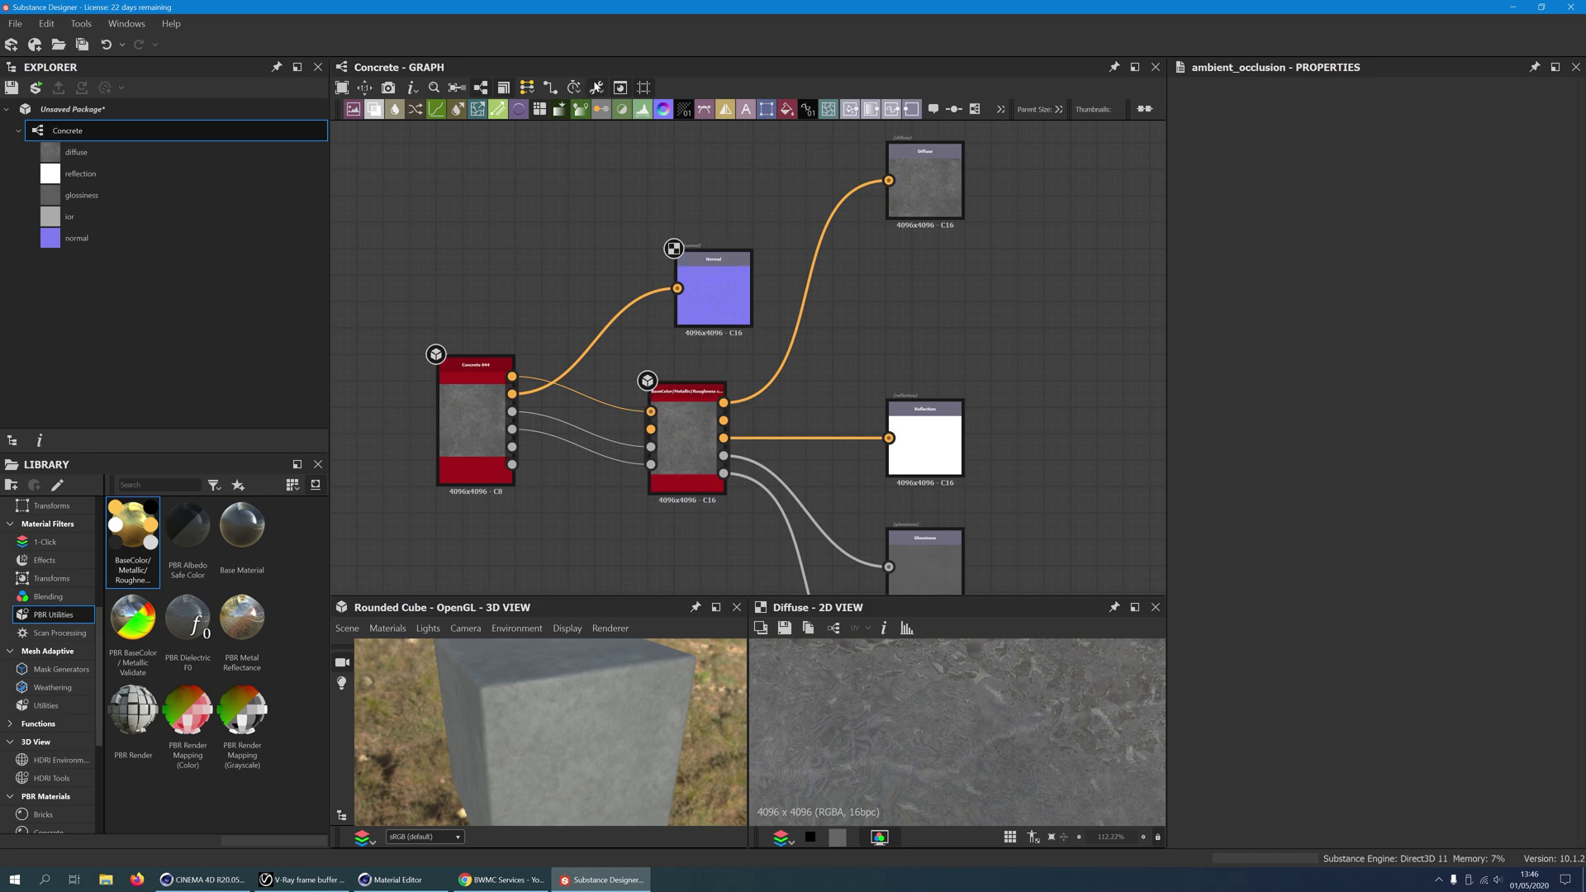
# Export the Concrete graph's diffuse, reflection, glossiness, ior and normal outputs as PNG files
pyautogui.click(596, 86)
pyautogui.click(615, 130)
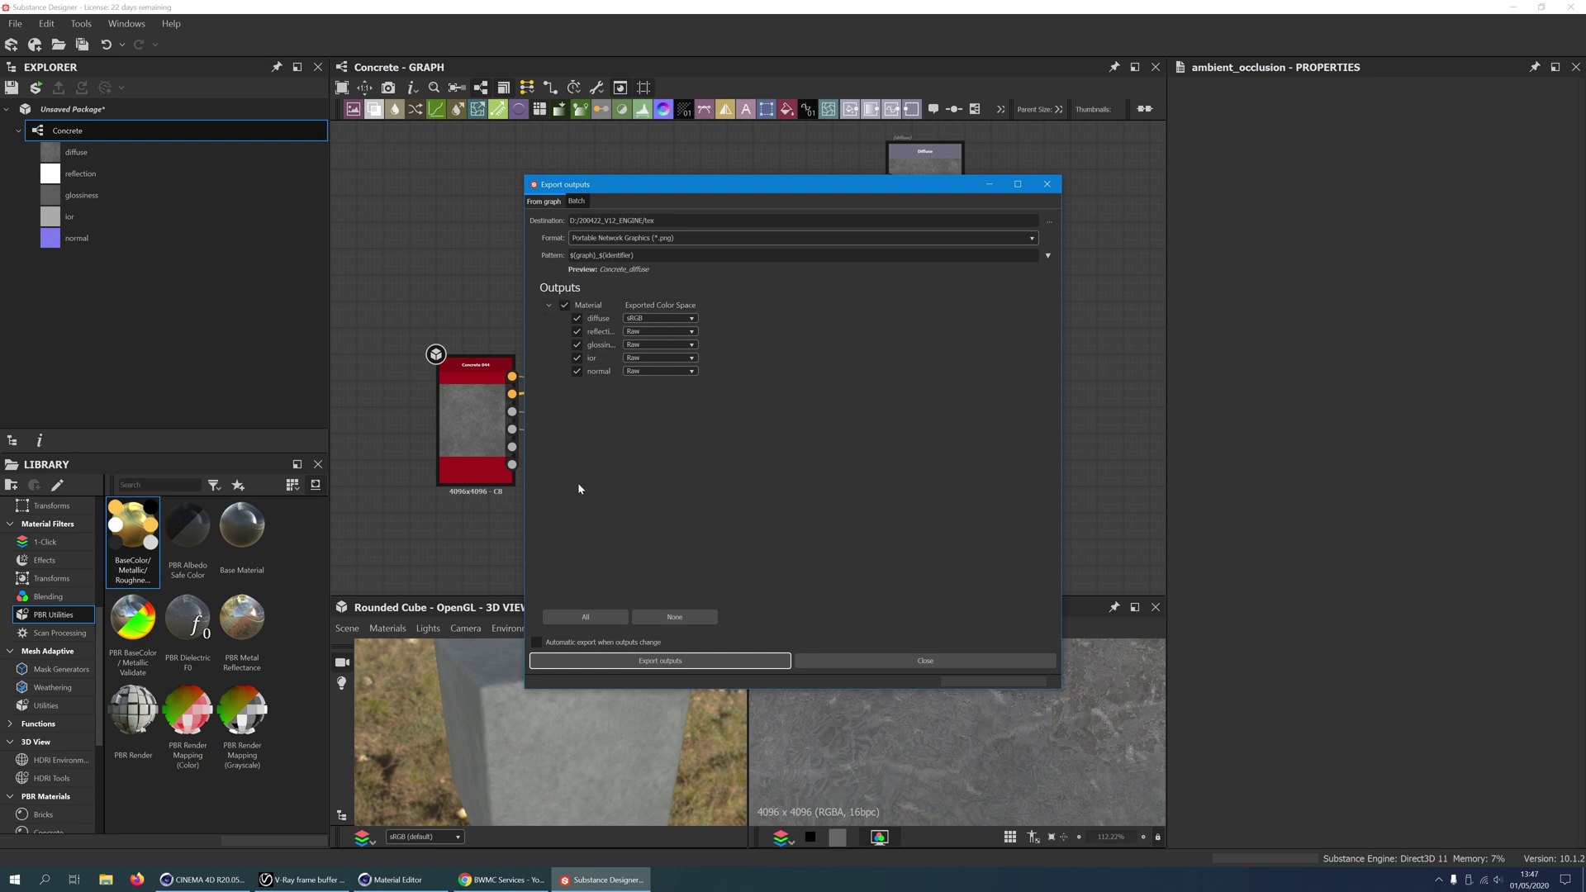
pyautogui.click(706, 660)
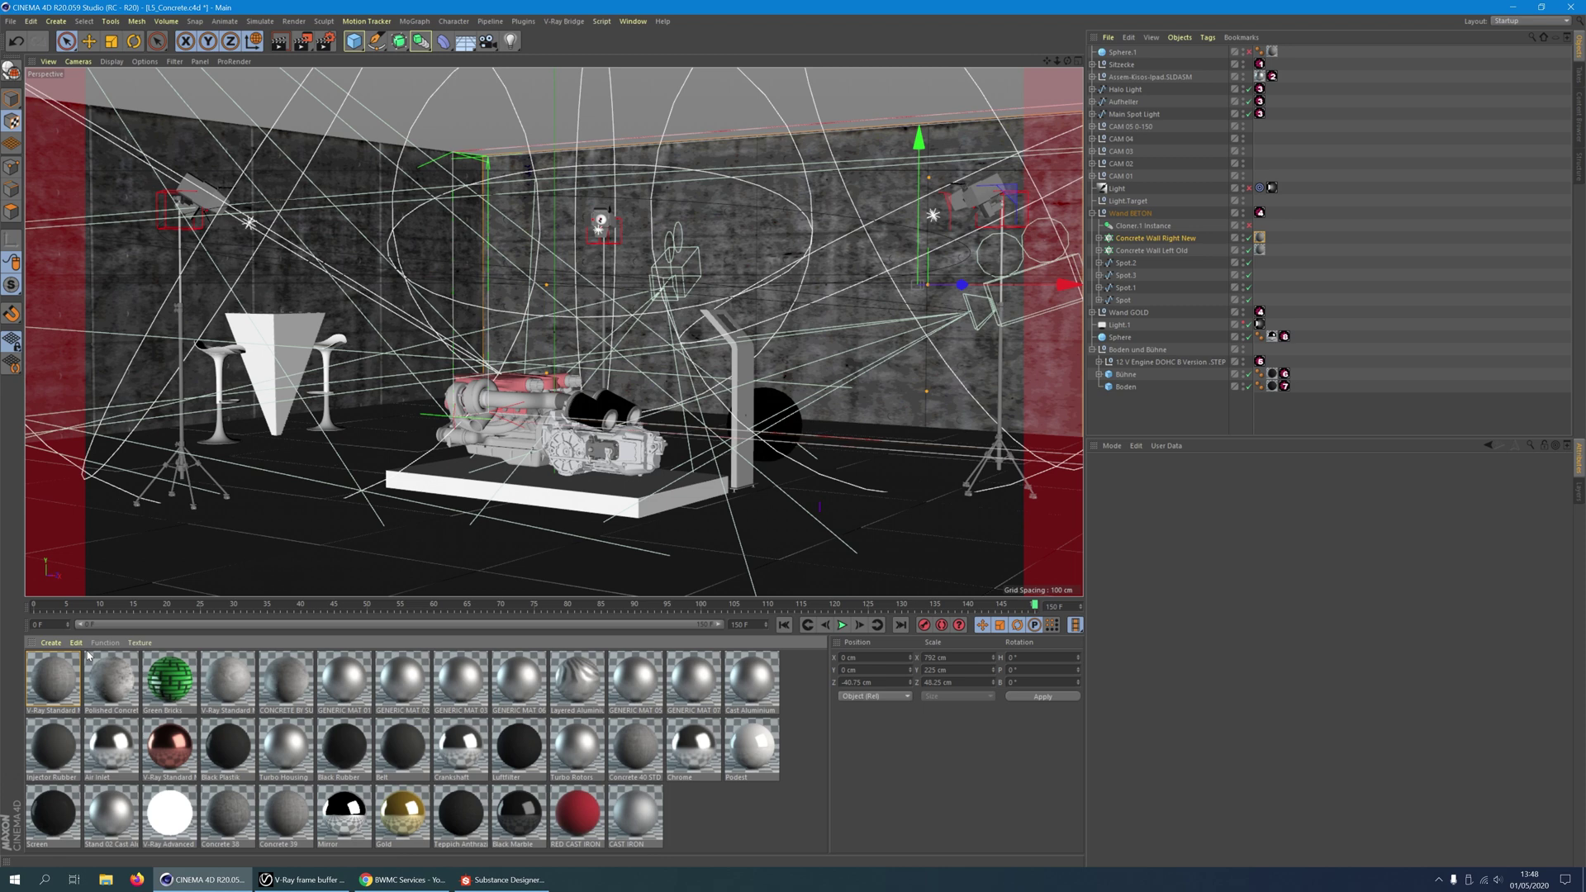
# Create a V-Ray Standard Material called Substance Concrete and open it in the Material Editor
pyautogui.click(52, 643)
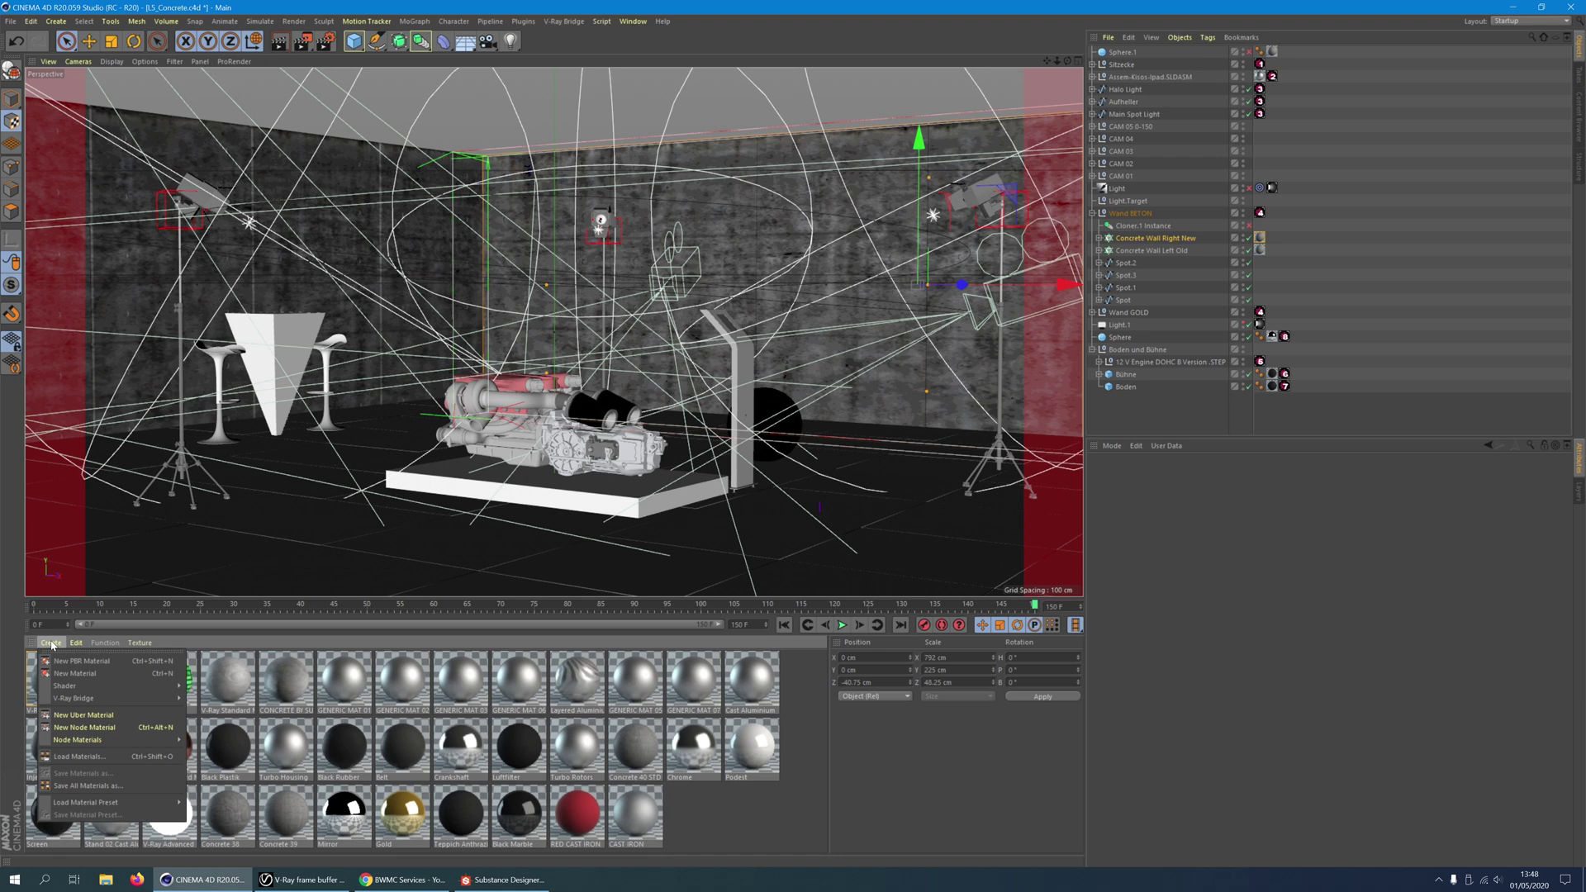
pyautogui.moveTo(99, 698)
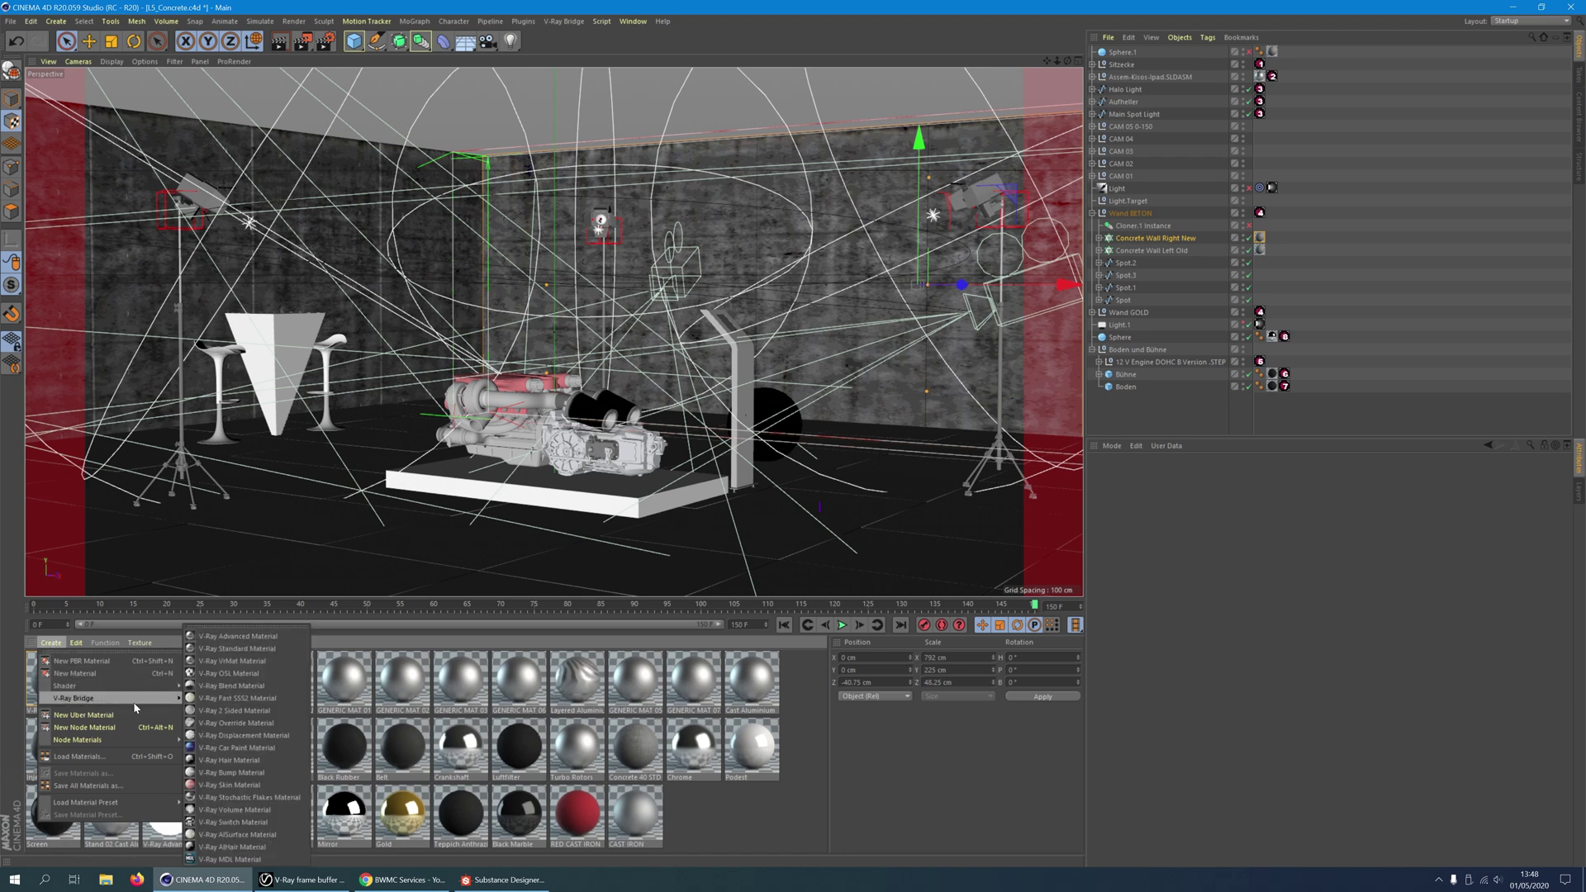
pyautogui.click(266, 648)
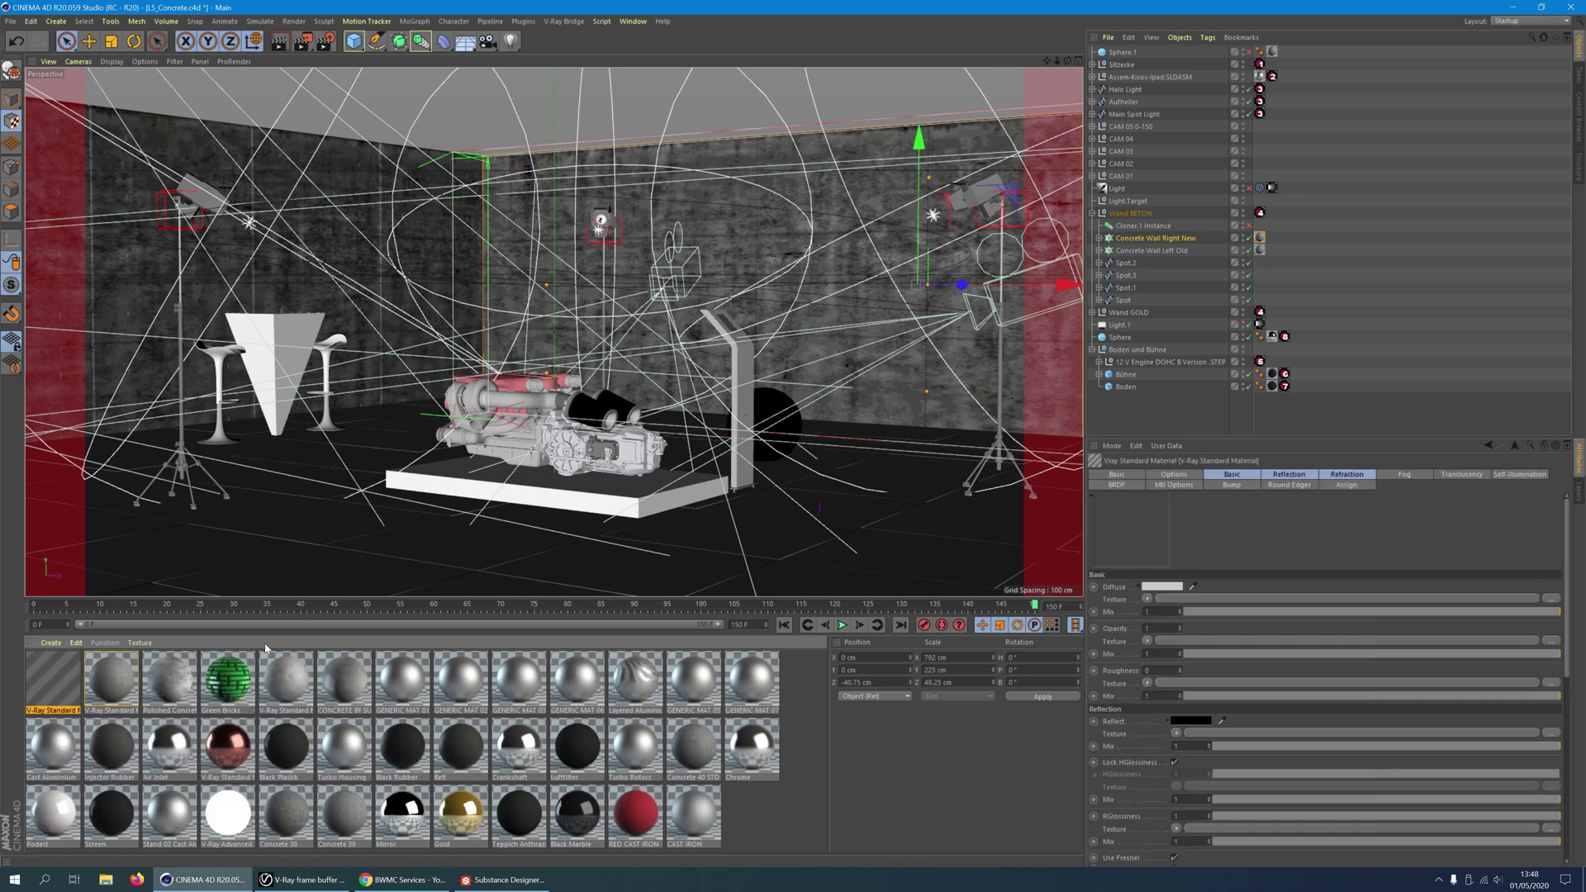
pyautogui.doubleClick(43, 691)
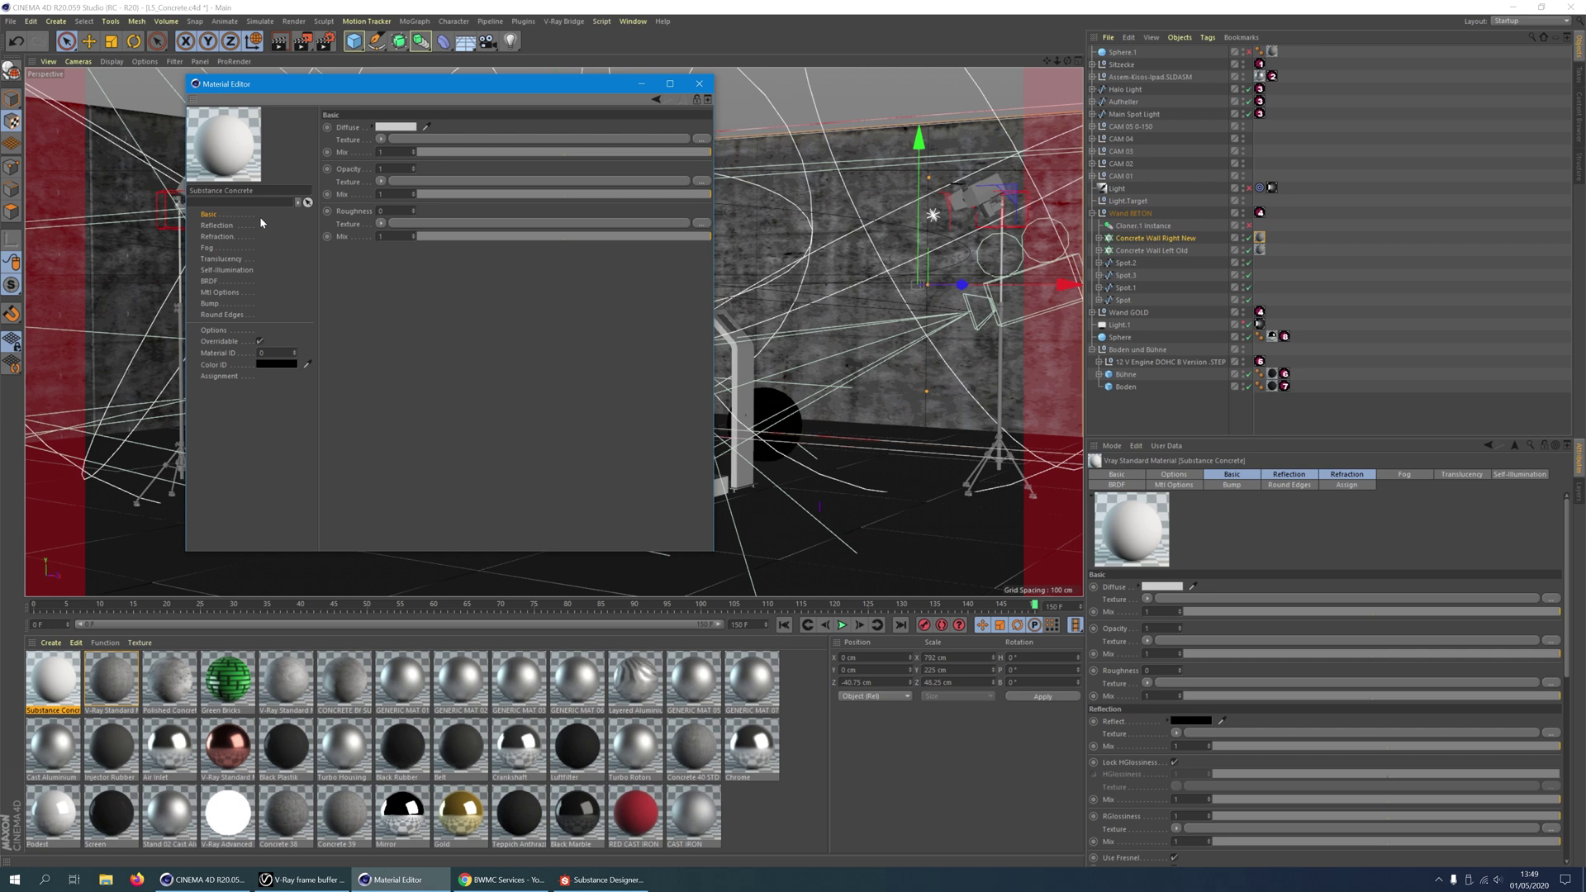
# Load Tutorial_Concrete_diffuse.png into a V-Ray AdvBitmap diffuse texture and set its blur to 0.2
pyautogui.click(381, 140)
pyautogui.moveTo(438, 435)
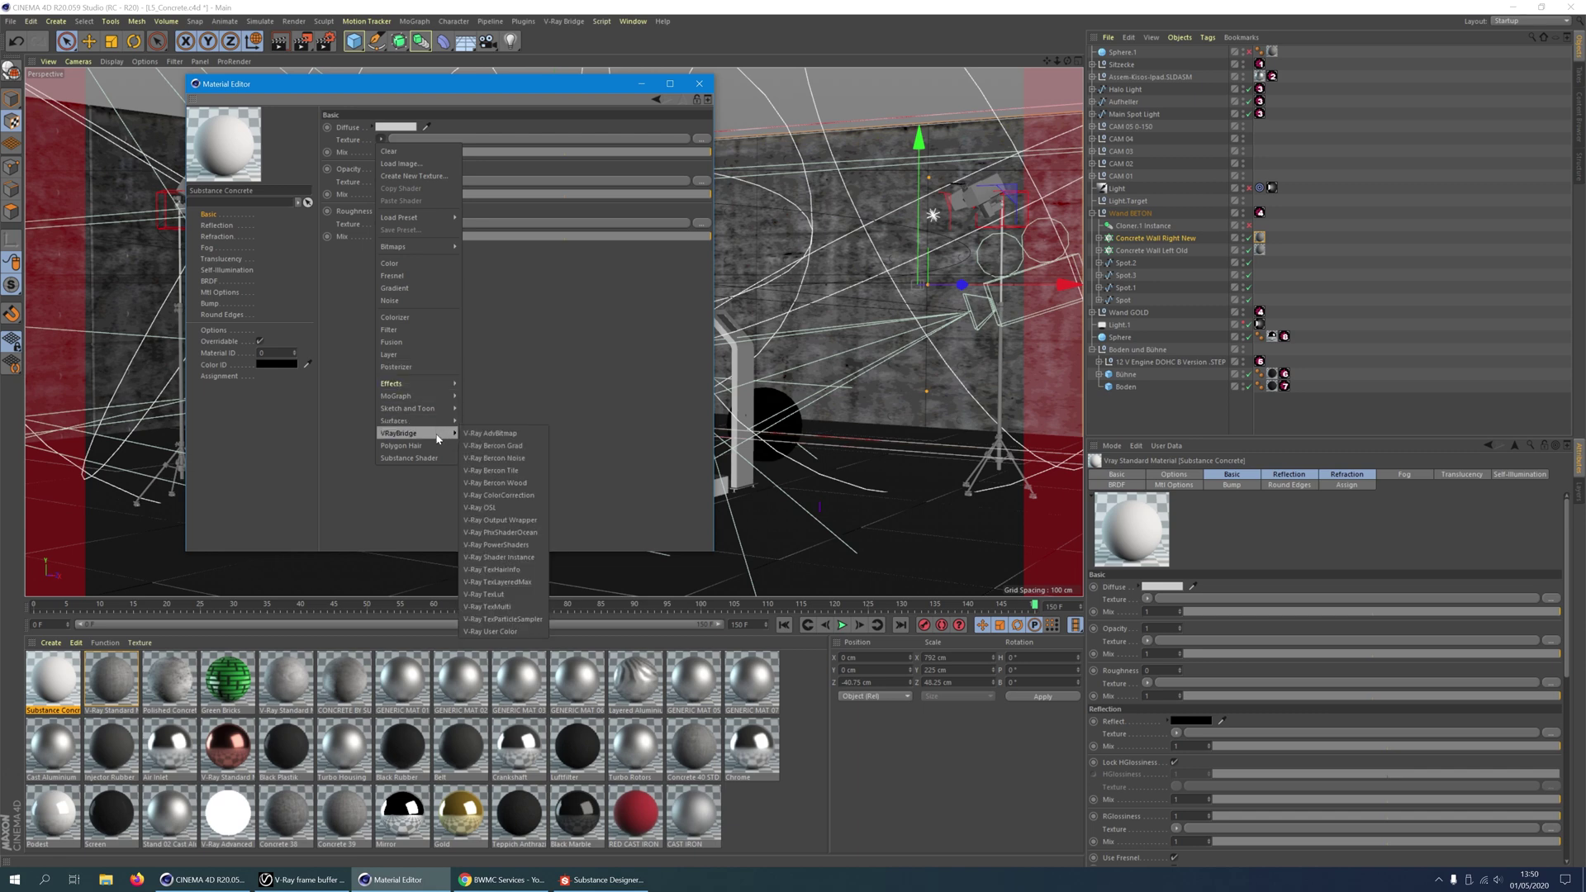
pyautogui.click(490, 433)
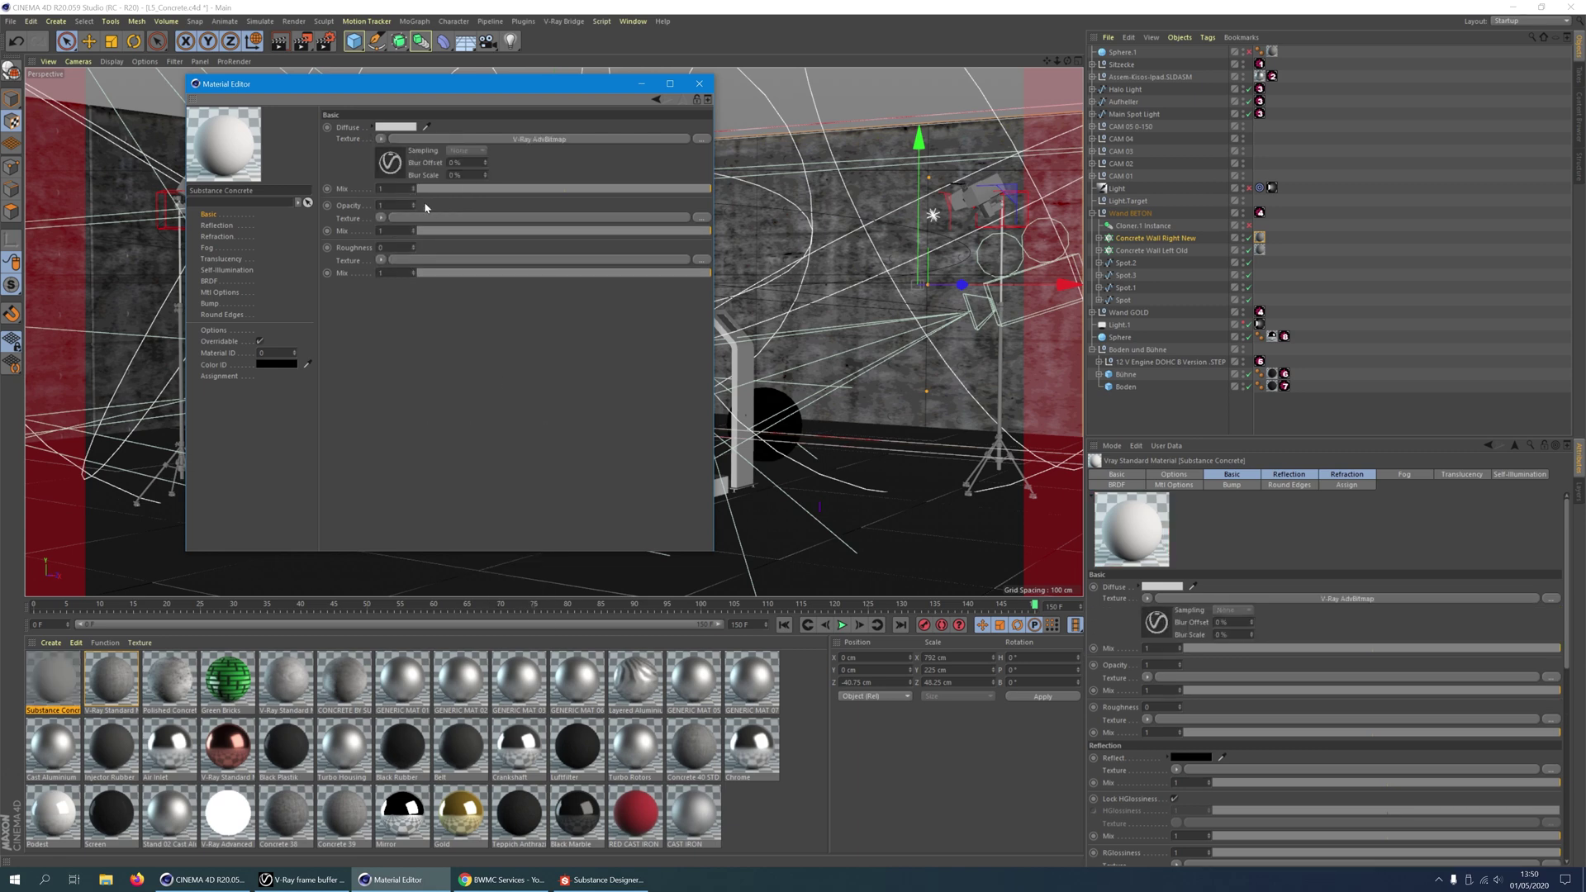
pyautogui.click(394, 165)
pyautogui.click(706, 228)
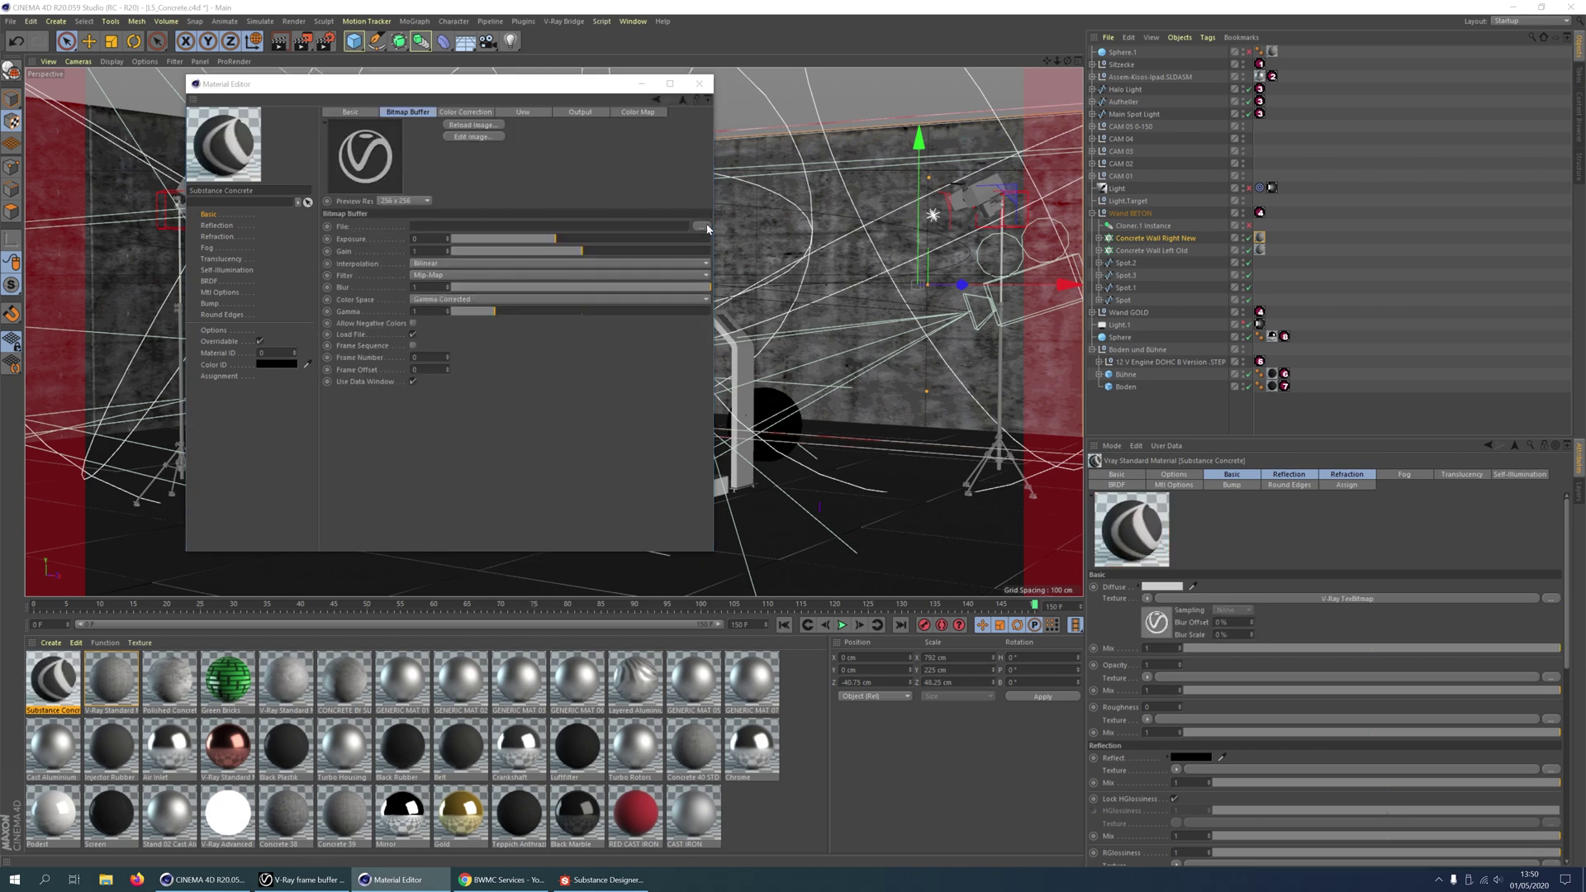
pyautogui.click(436, 534)
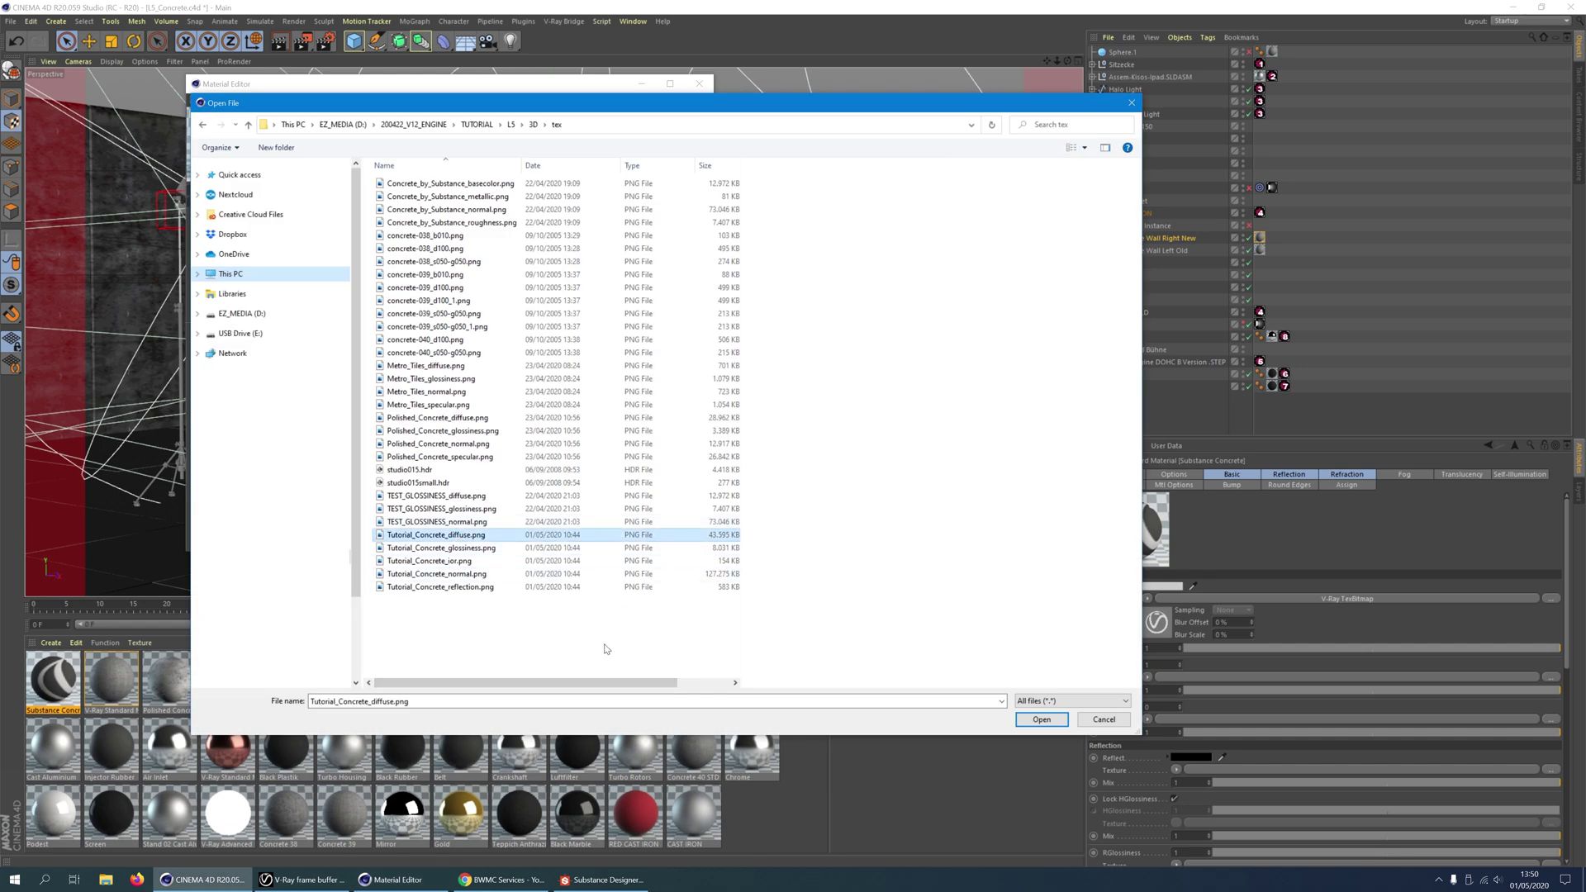
pyautogui.click(1042, 720)
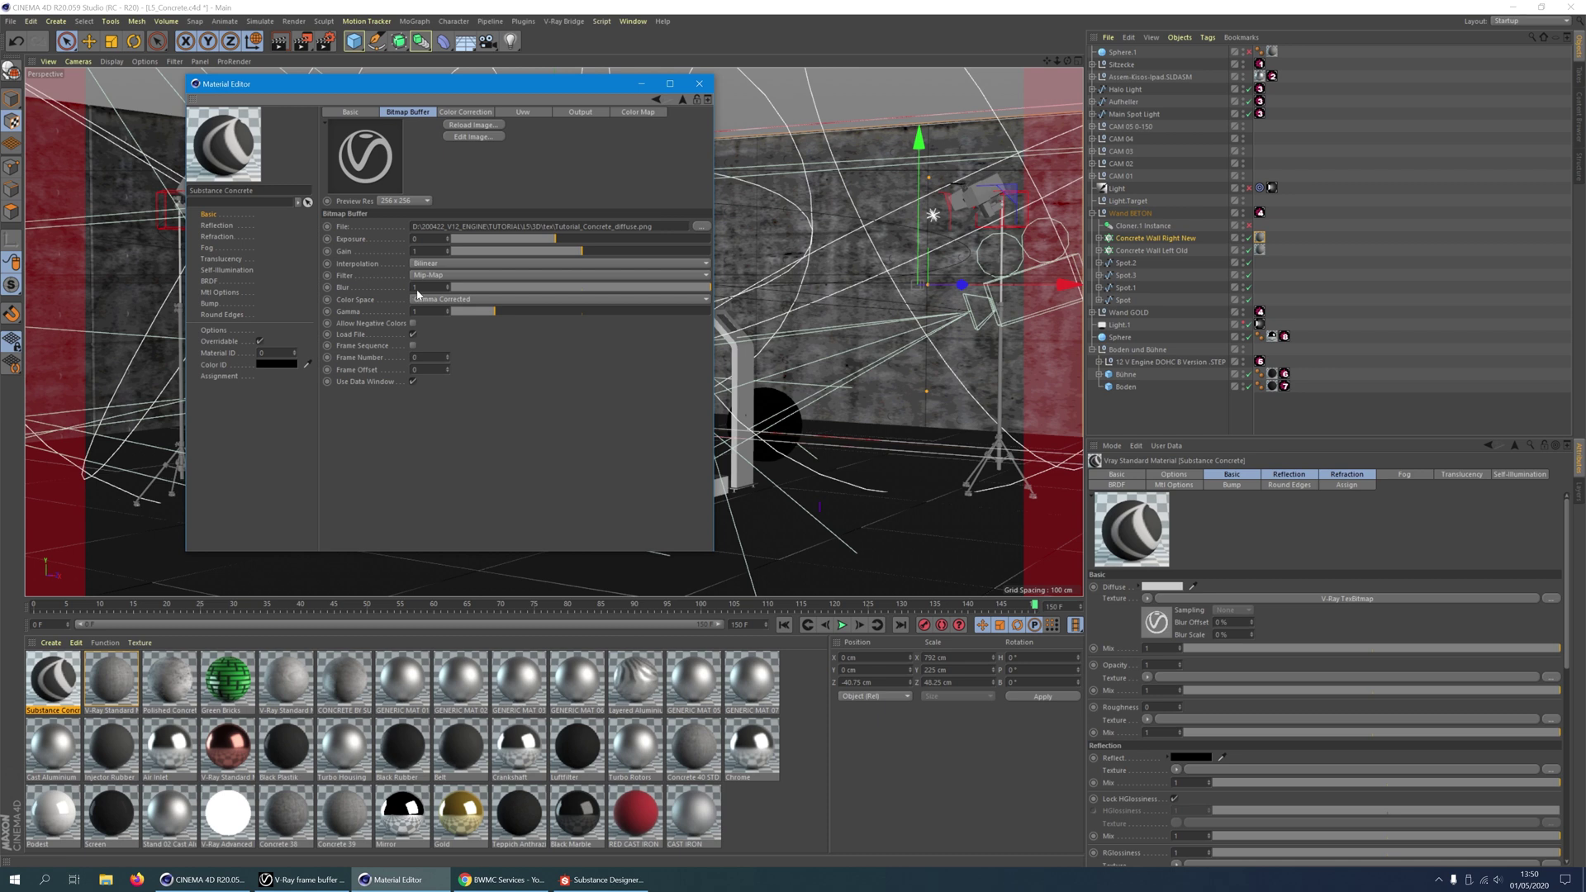
pyautogui.write('2')
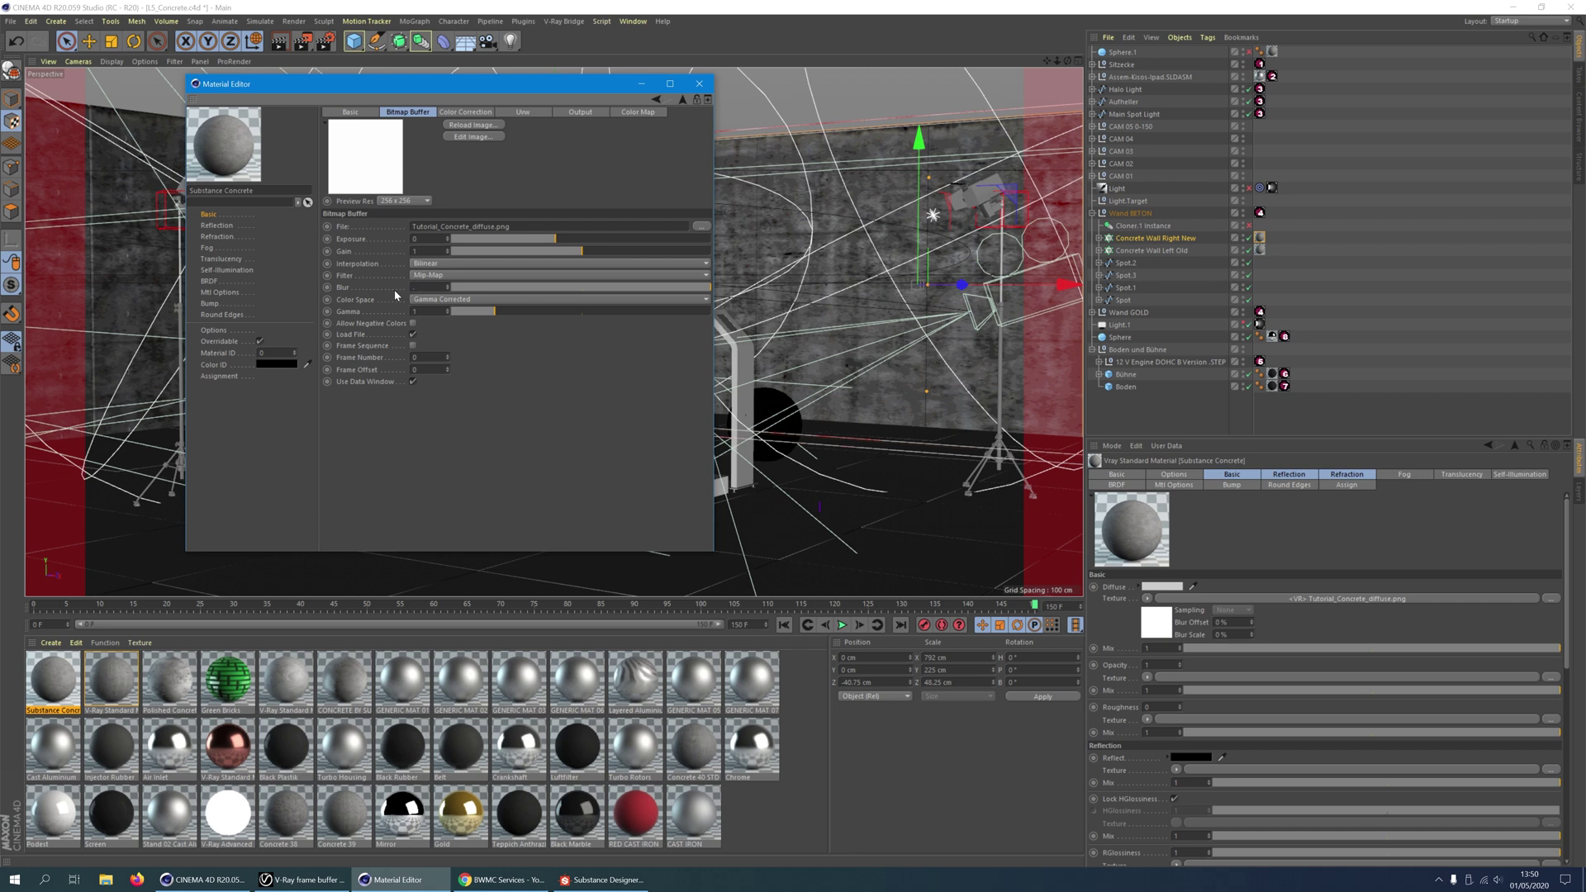
pyautogui.press('Return')
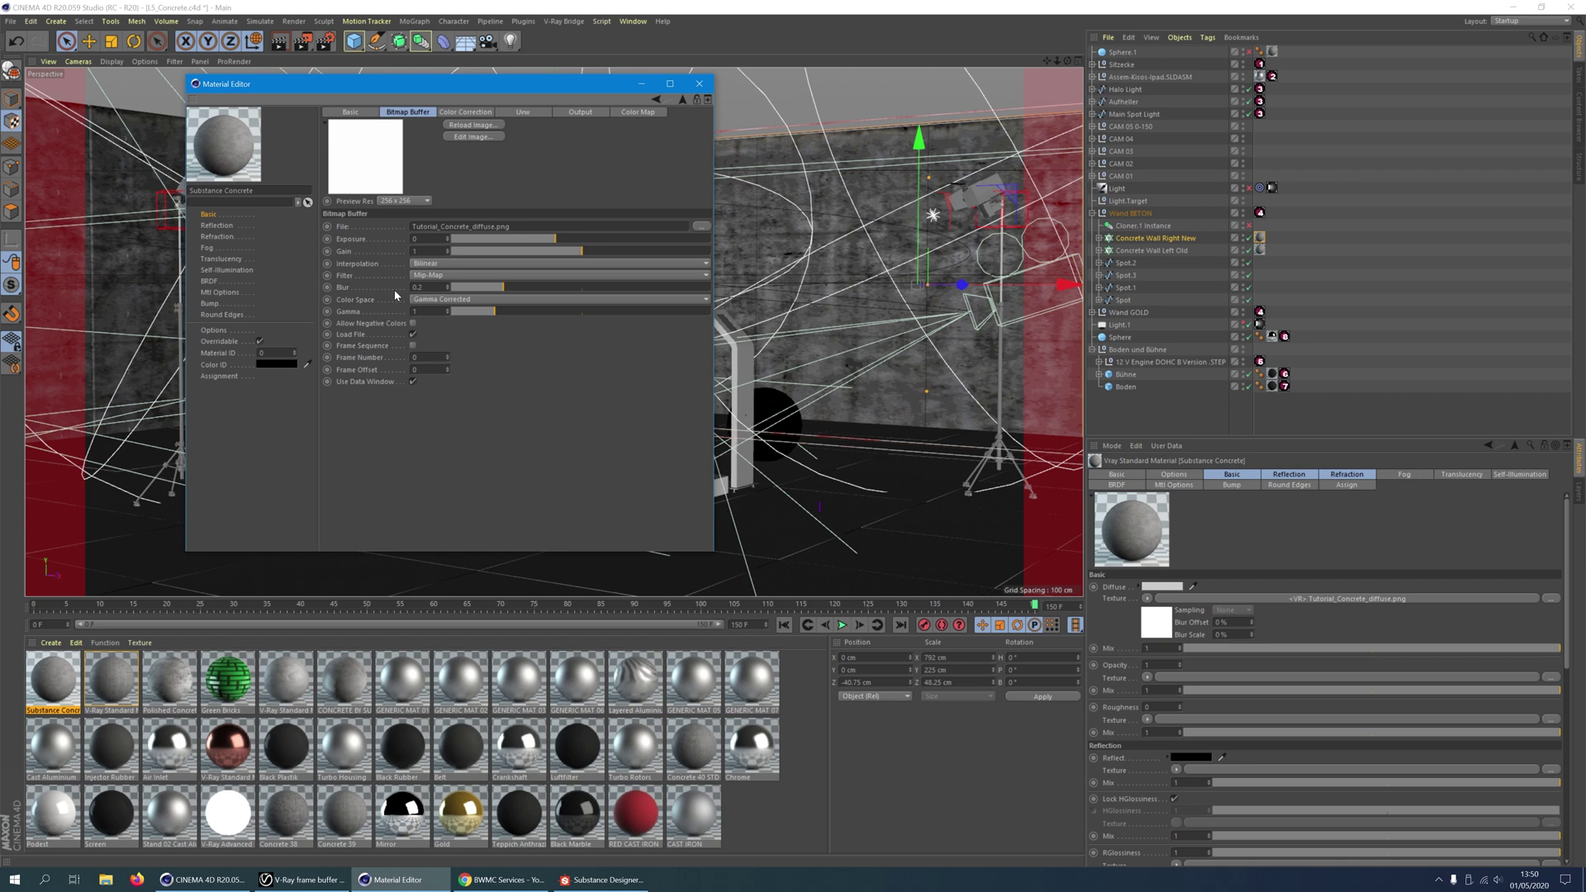
# Load Tutorial_Concrete_reflection.png into a V-Ray AdvBitmap as the reflection texture
pyautogui.click(218, 226)
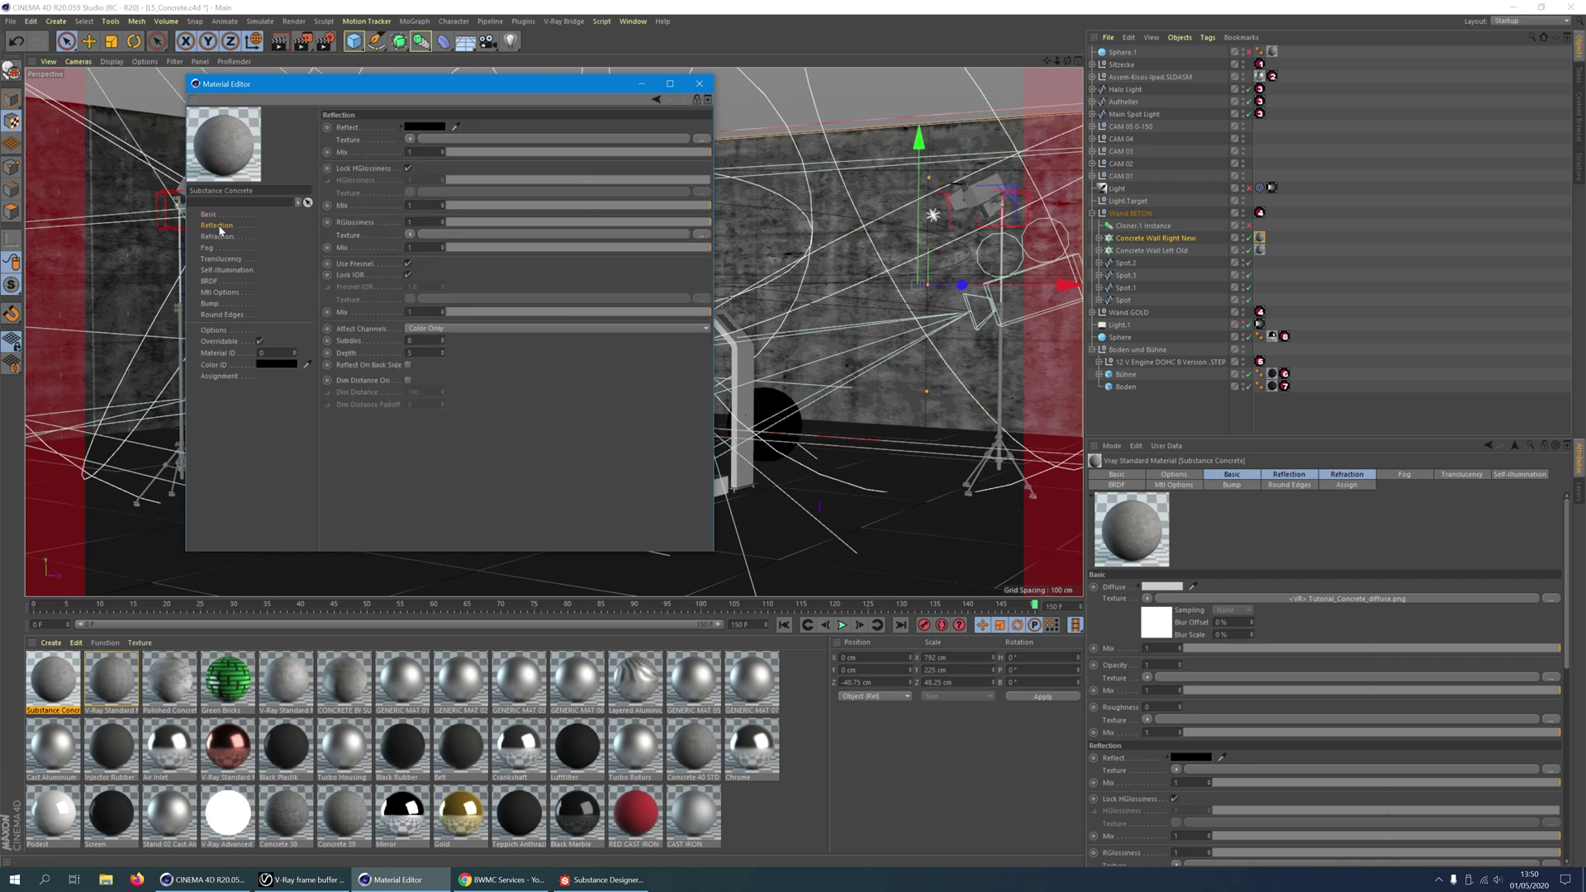
pyautogui.click(410, 138)
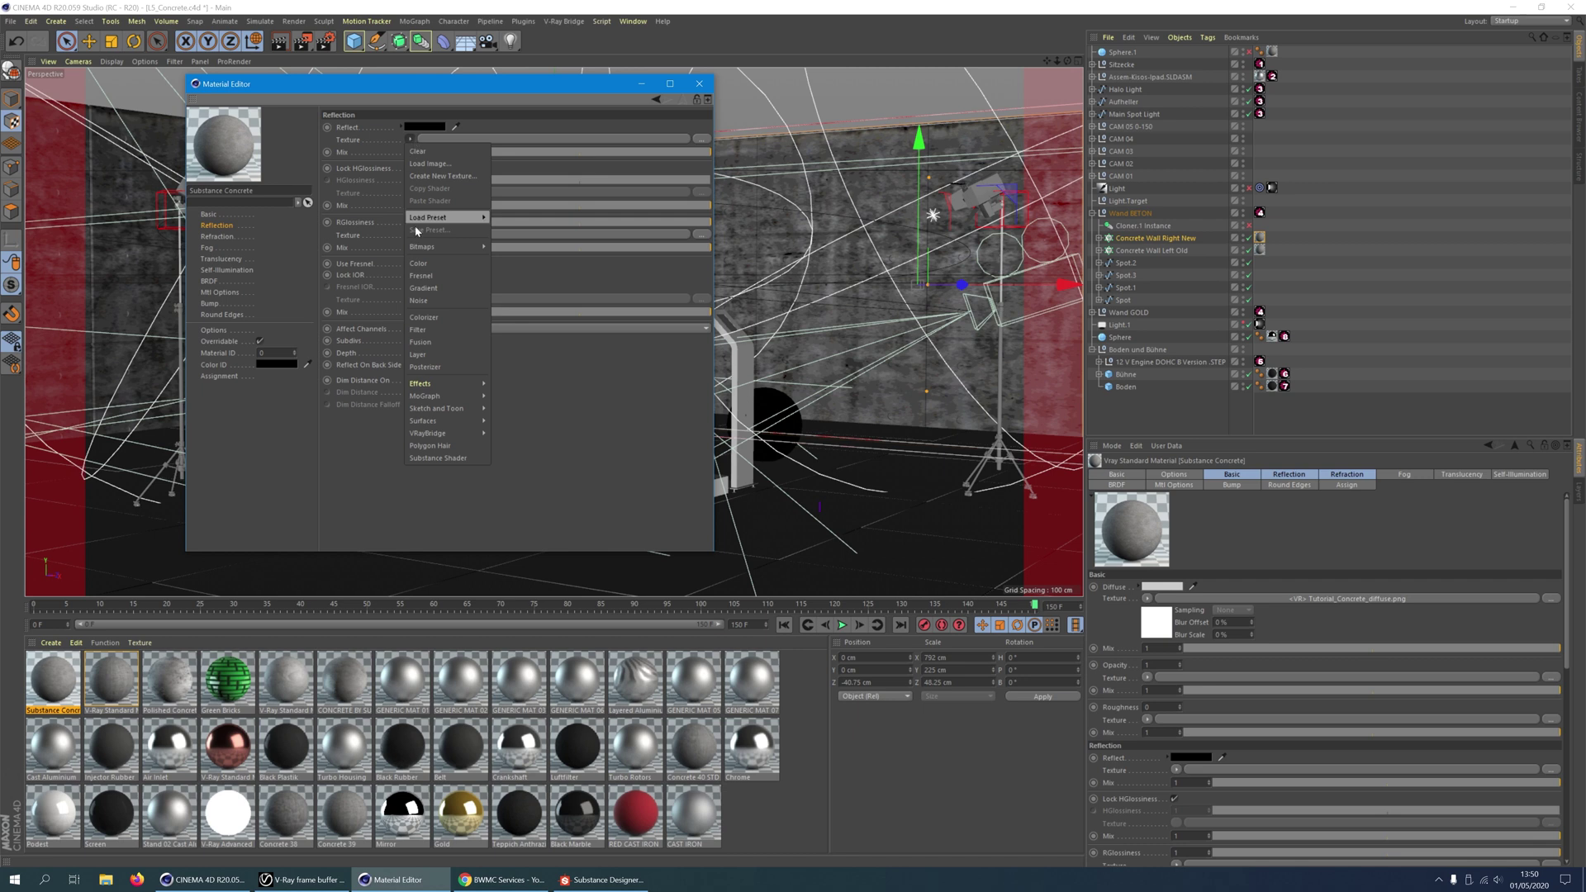
pyautogui.moveTo(463, 440)
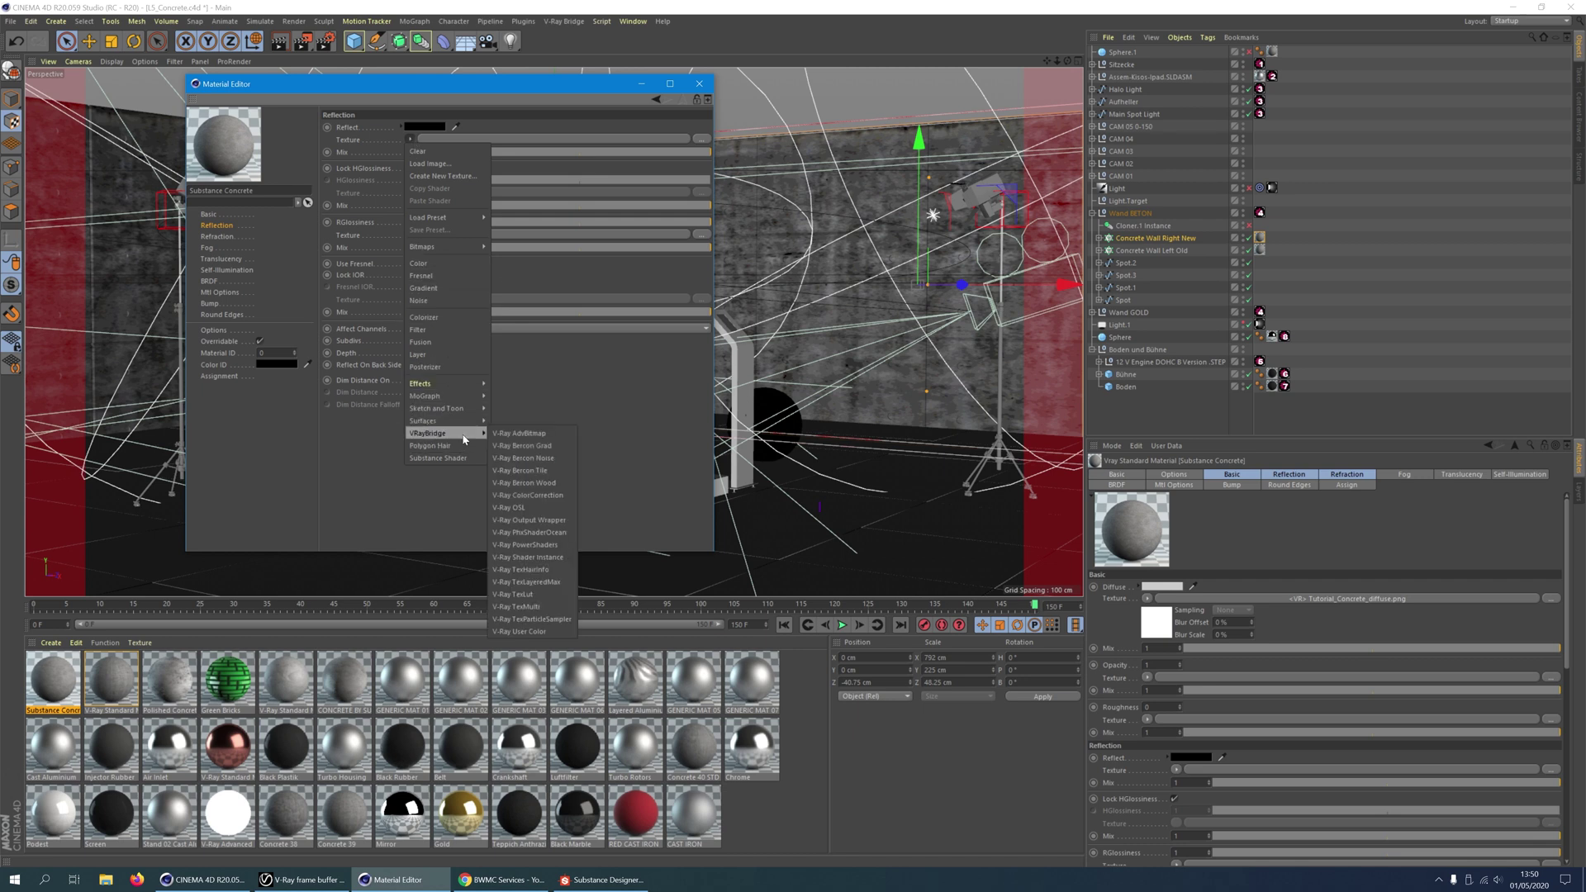
pyautogui.click(519, 433)
pyautogui.click(423, 165)
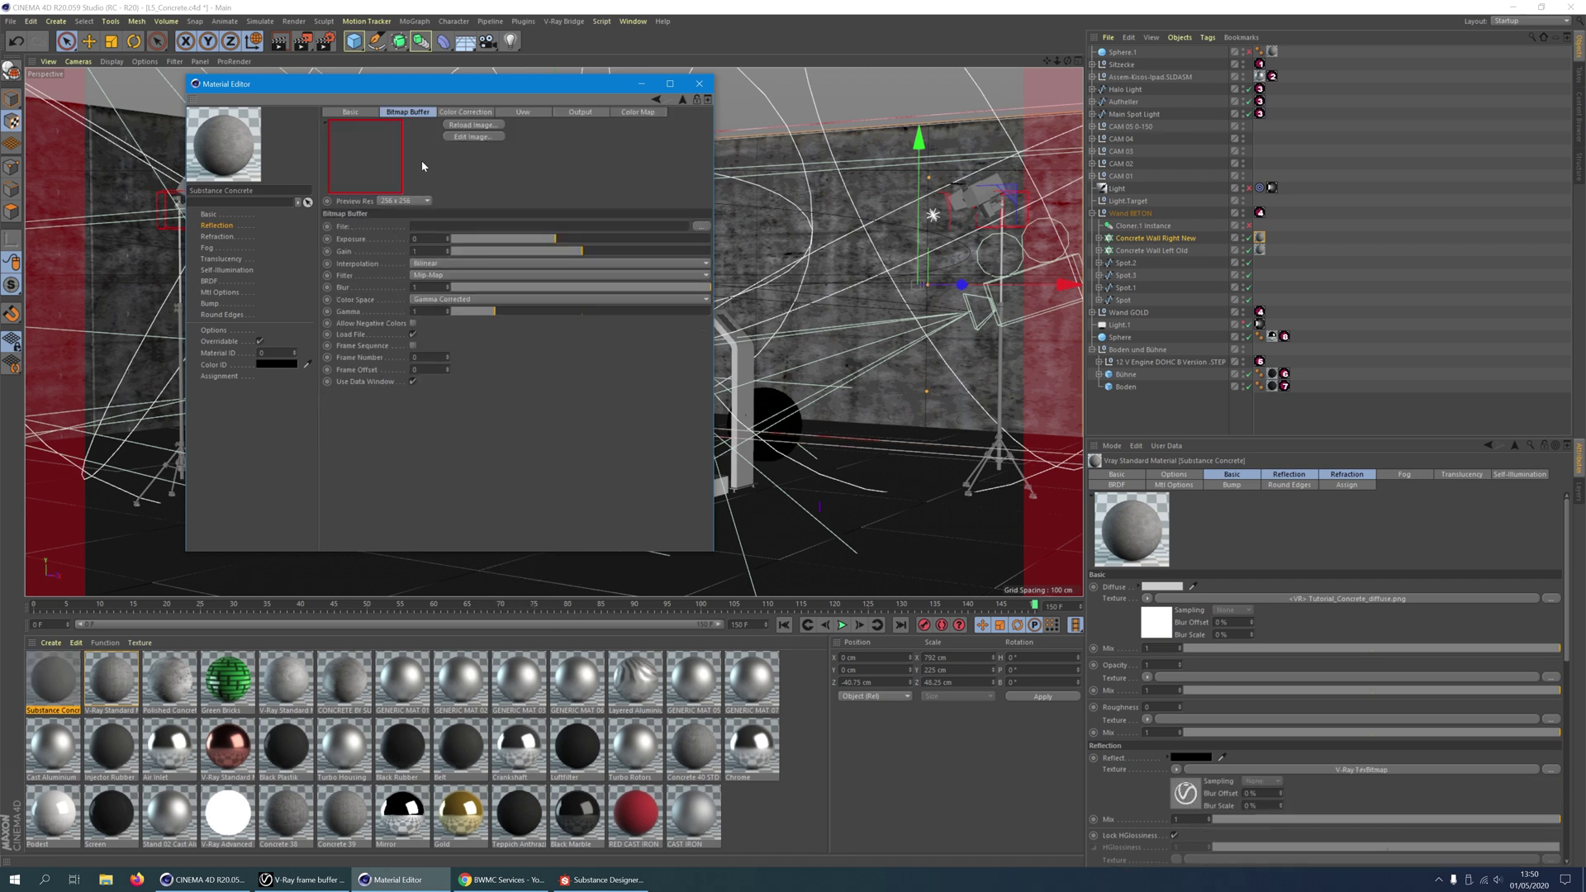
pyautogui.click(700, 226)
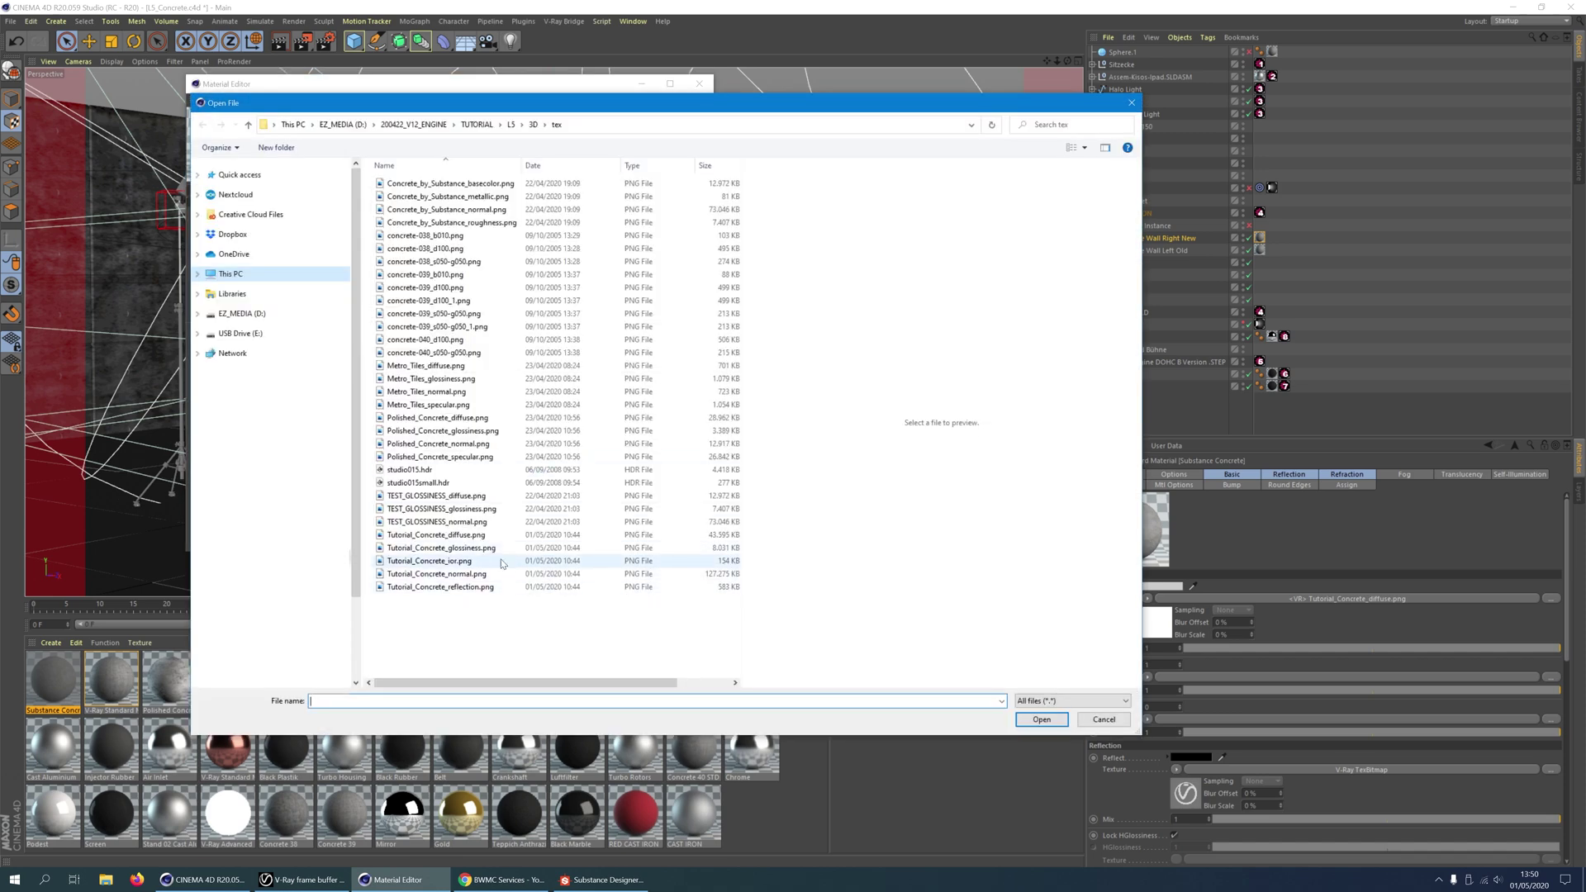
pyautogui.click(496, 587)
pyautogui.click(1041, 719)
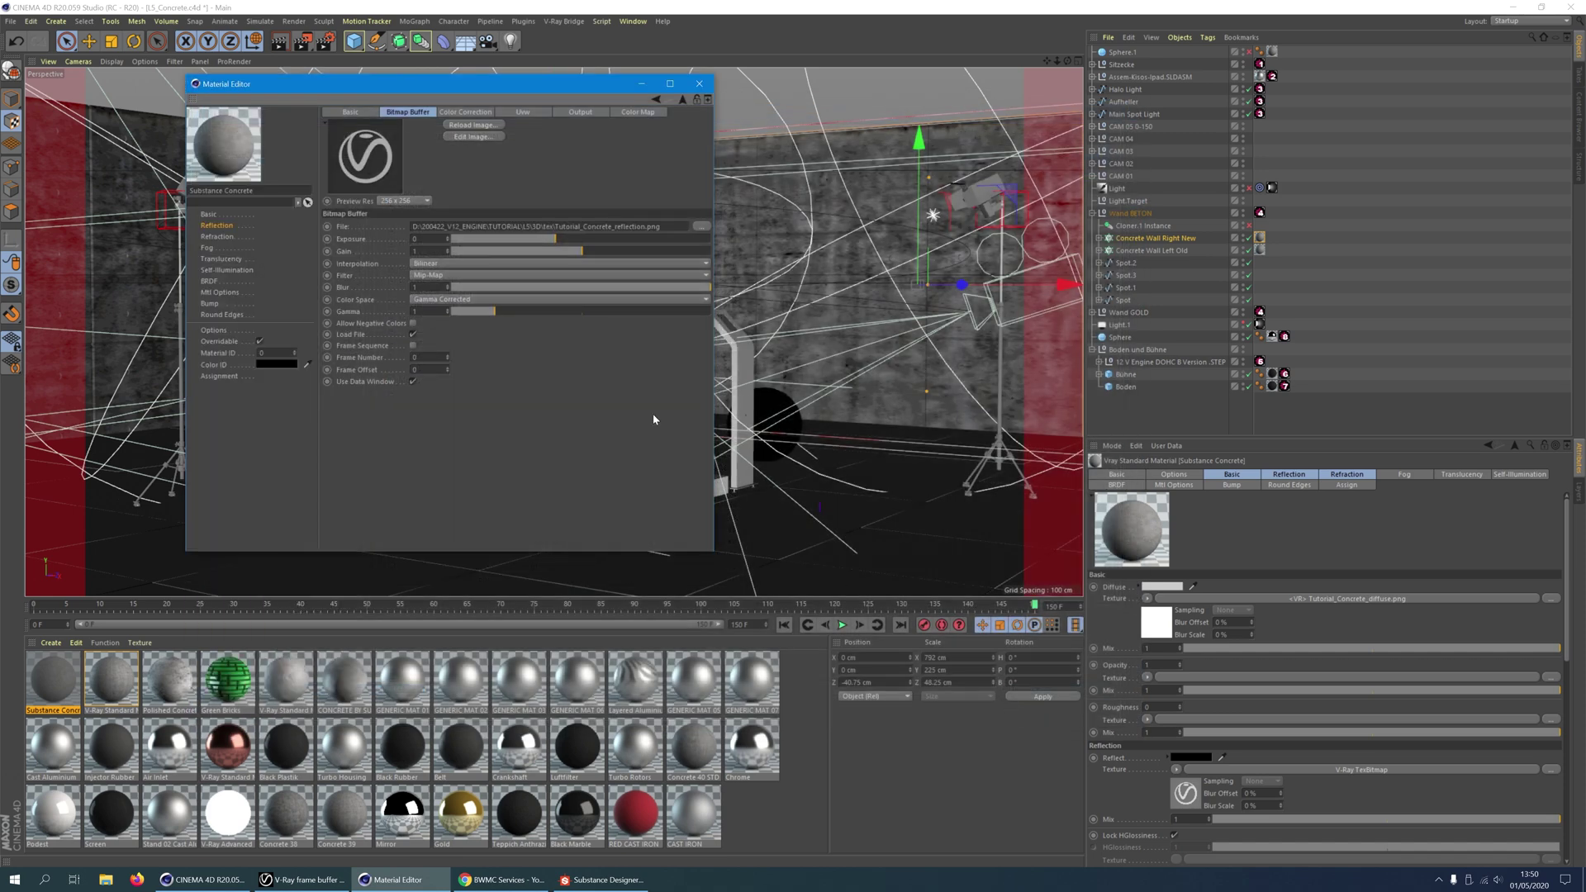
# Load Tutorial_Concrete_glossiness.png into a V-Ray AdvBitmap as the reflection glossiness texture
pyautogui.click(682, 100)
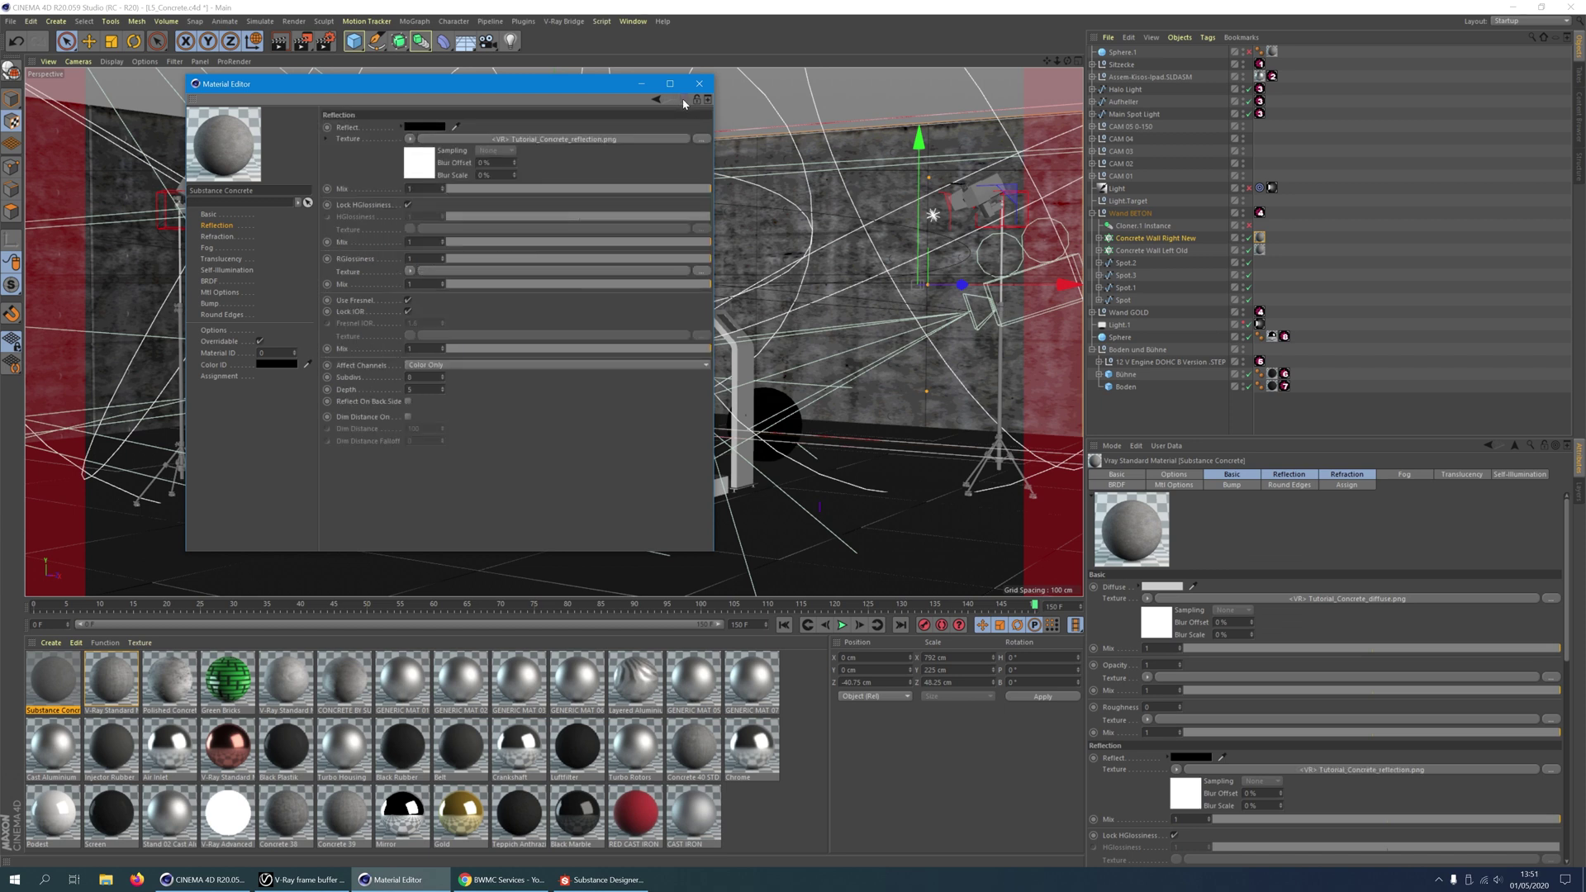
pyautogui.click(410, 271)
pyautogui.moveTo(429, 527)
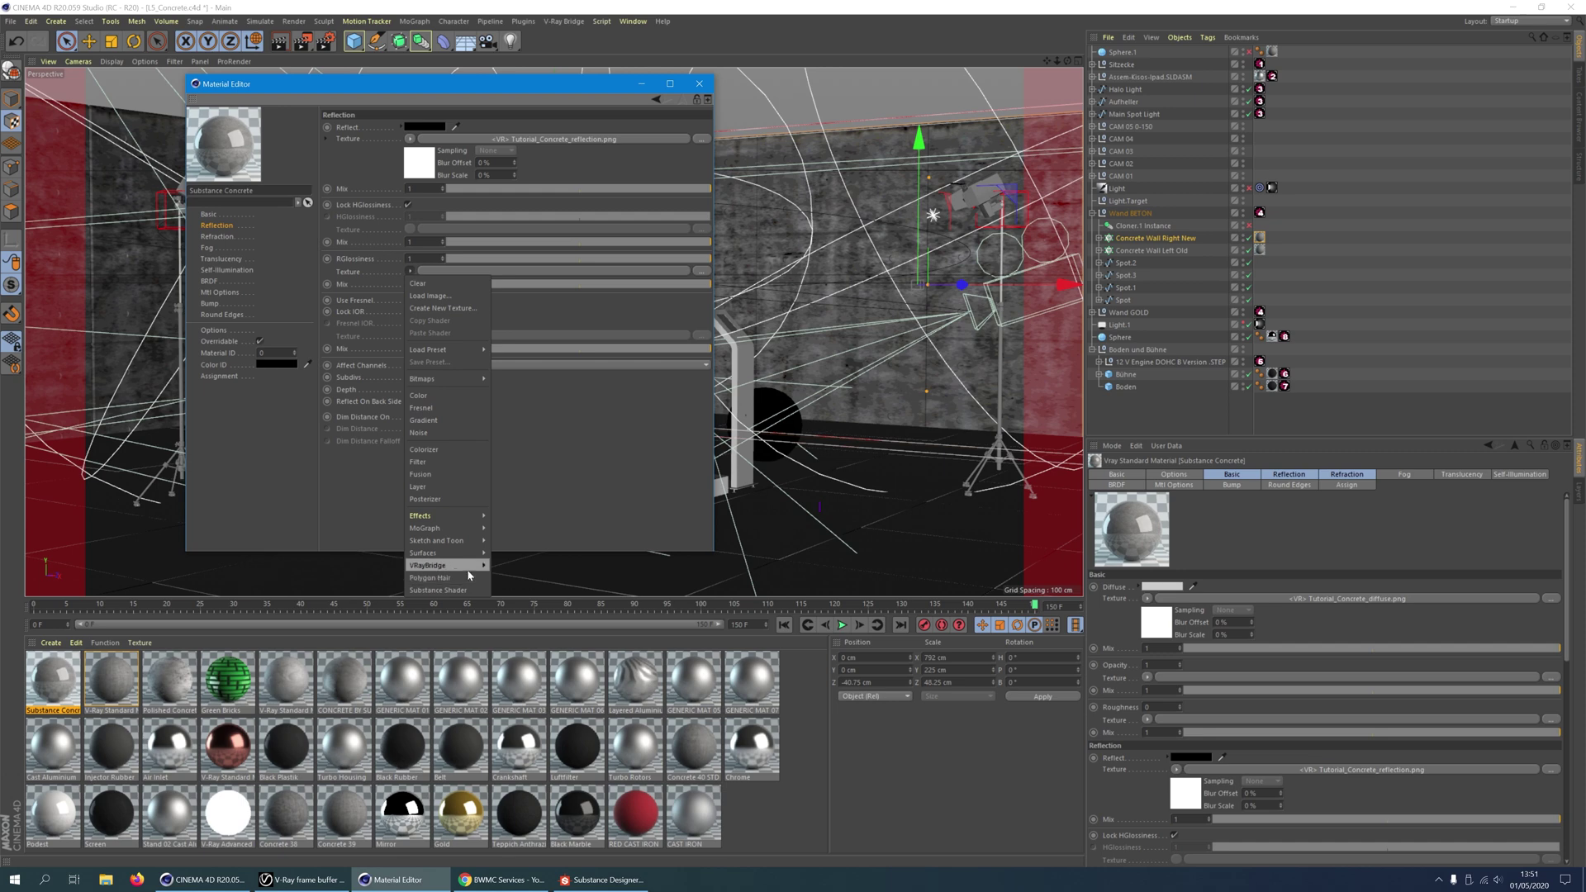
pyautogui.moveTo(438, 565)
pyautogui.click(519, 566)
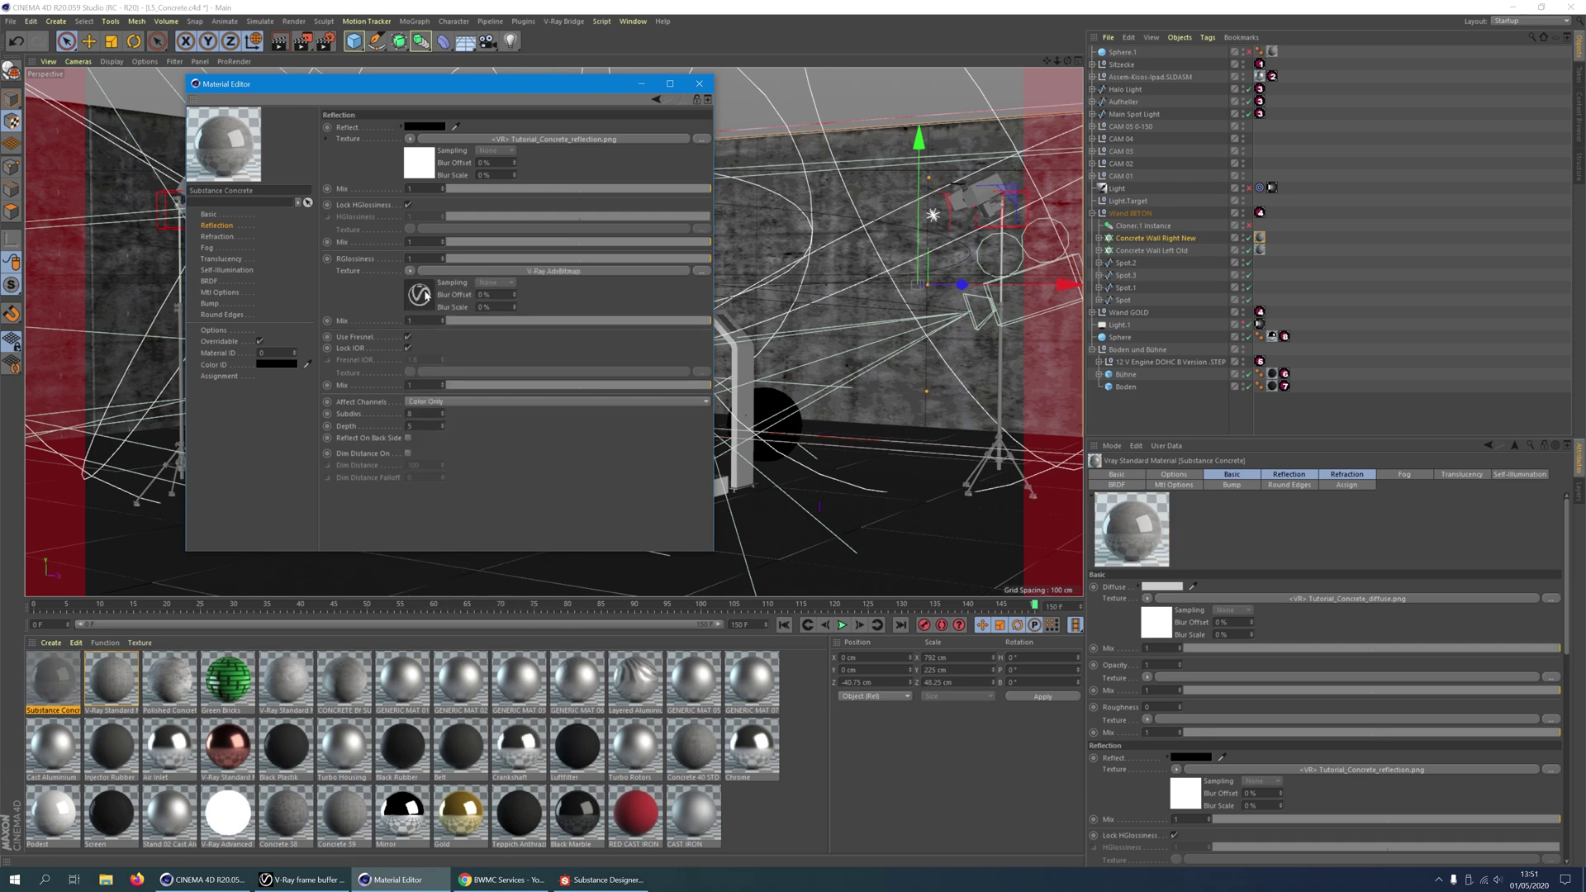
pyautogui.click(425, 292)
pyautogui.click(701, 226)
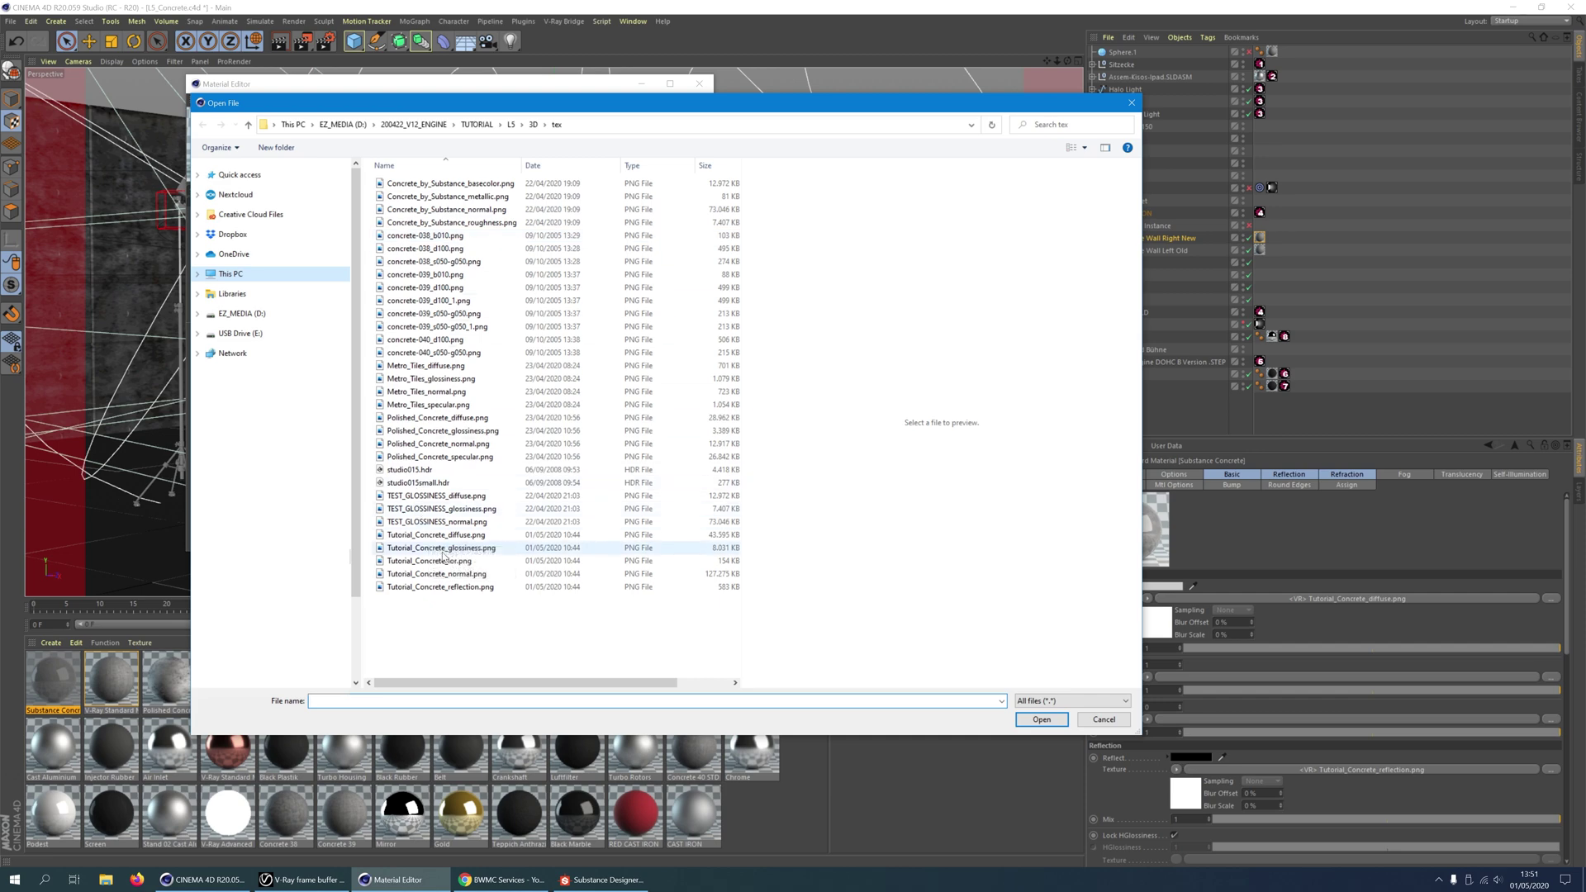
pyautogui.click(463, 547)
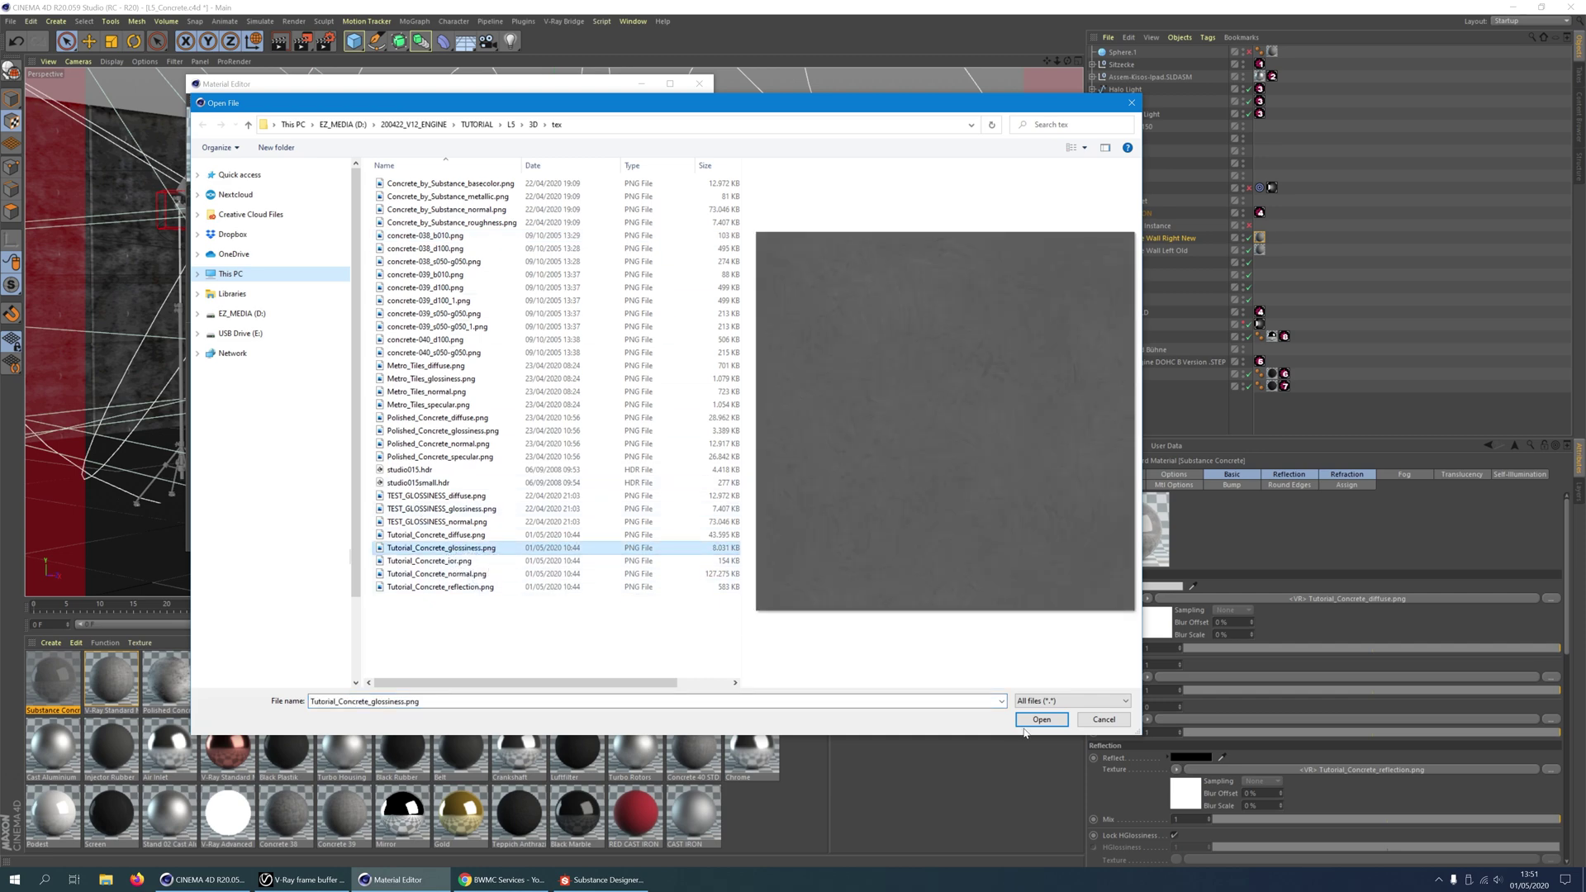
pyautogui.click(1041, 719)
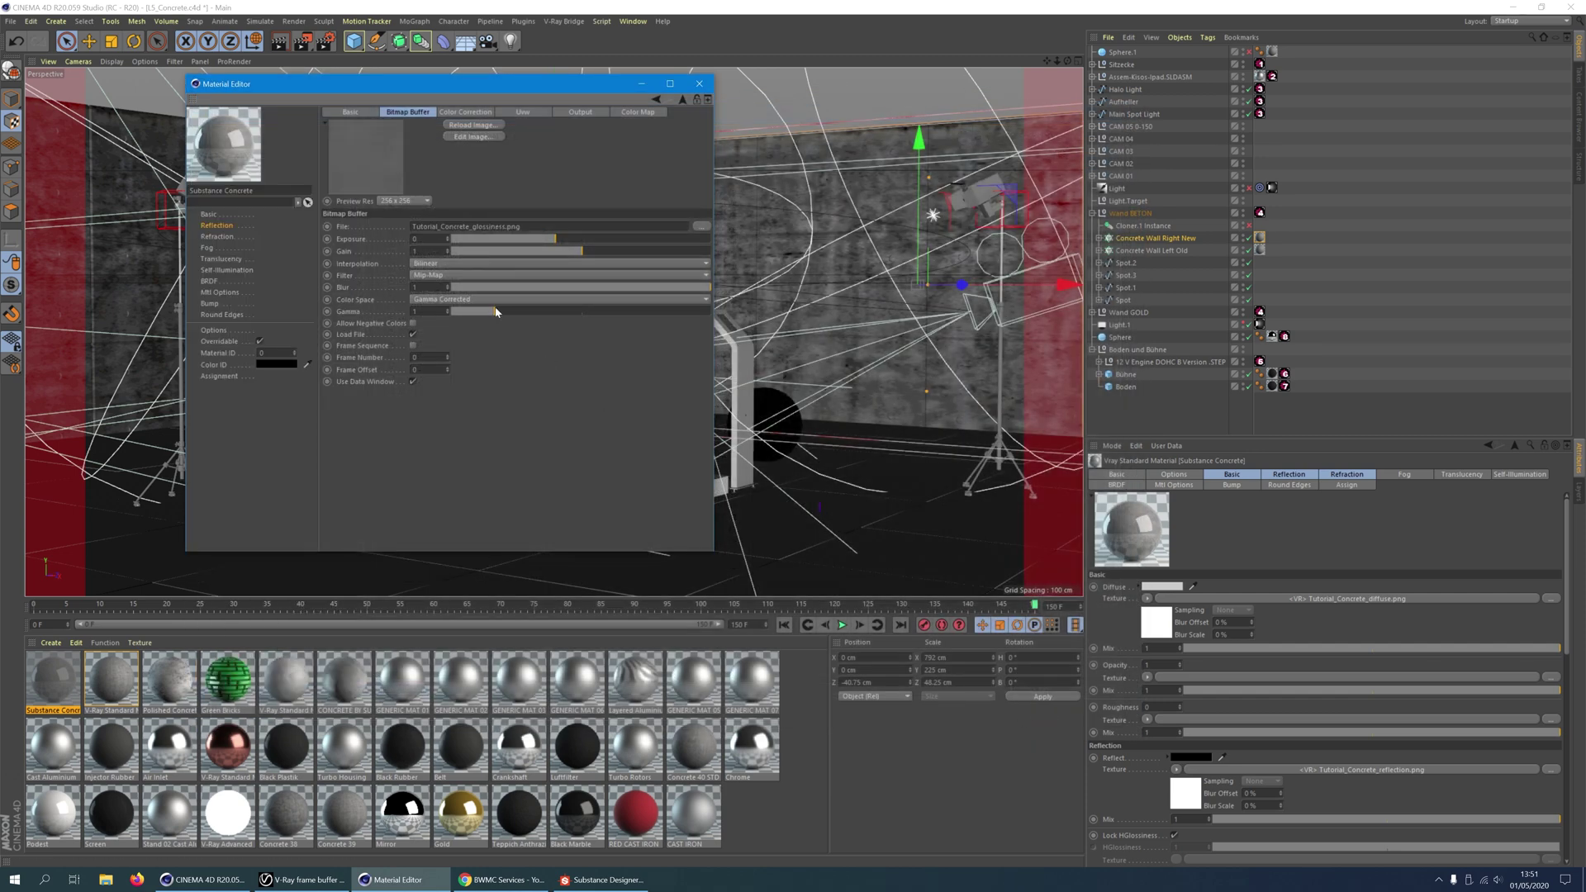
pyautogui.click(683, 101)
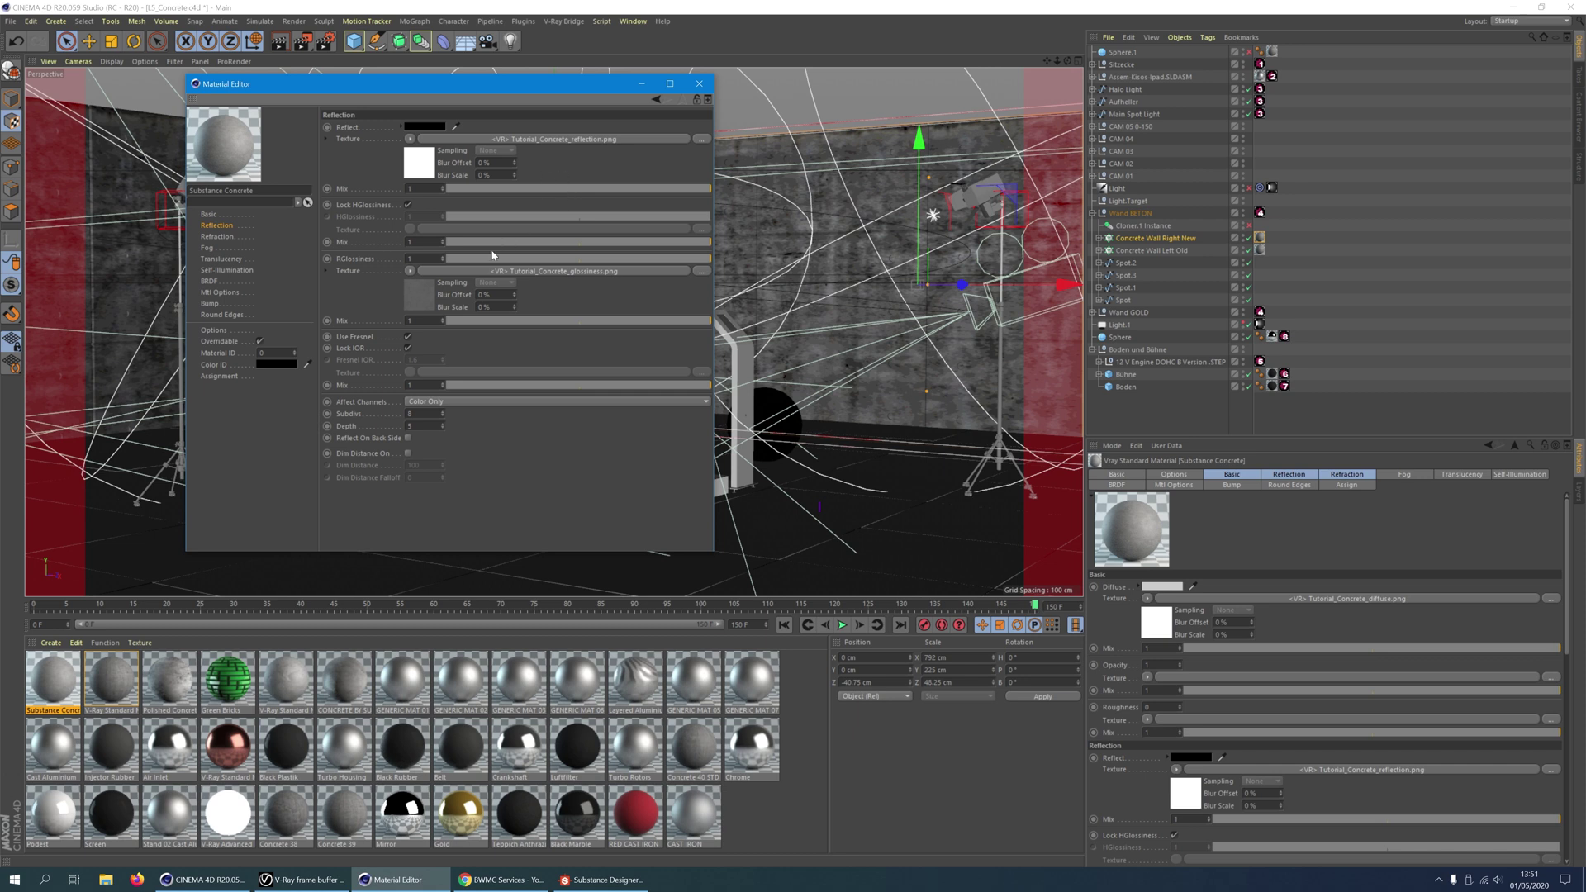
# Load Tutorial_Concrete_ior.png into a V-Ray AdvBitmap as the refraction IOR texture
pyautogui.click(234, 238)
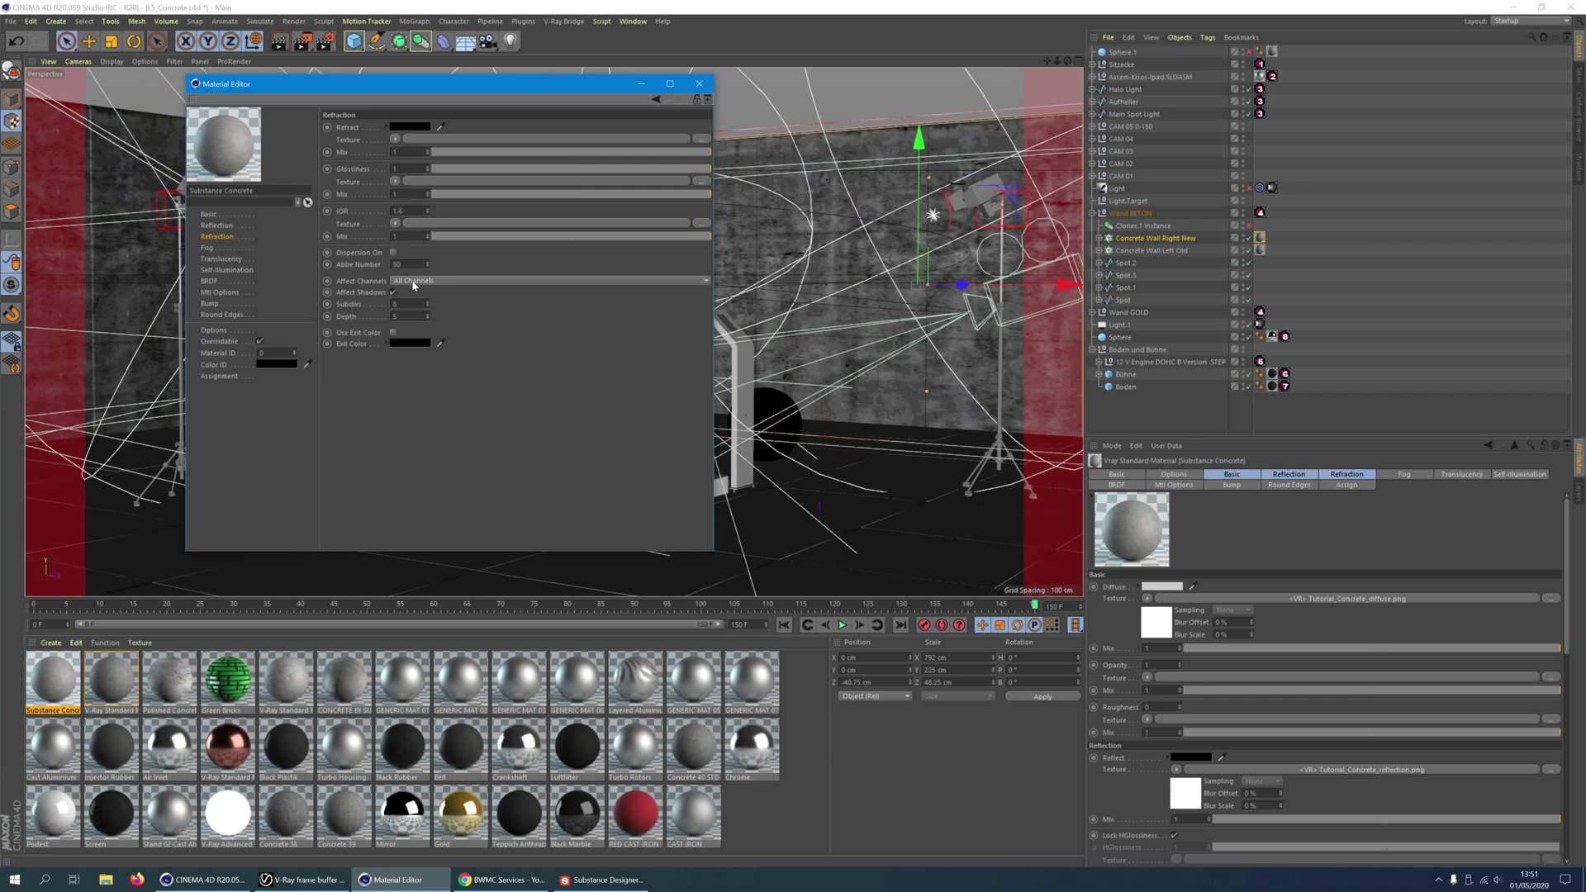
pyautogui.click(395, 223)
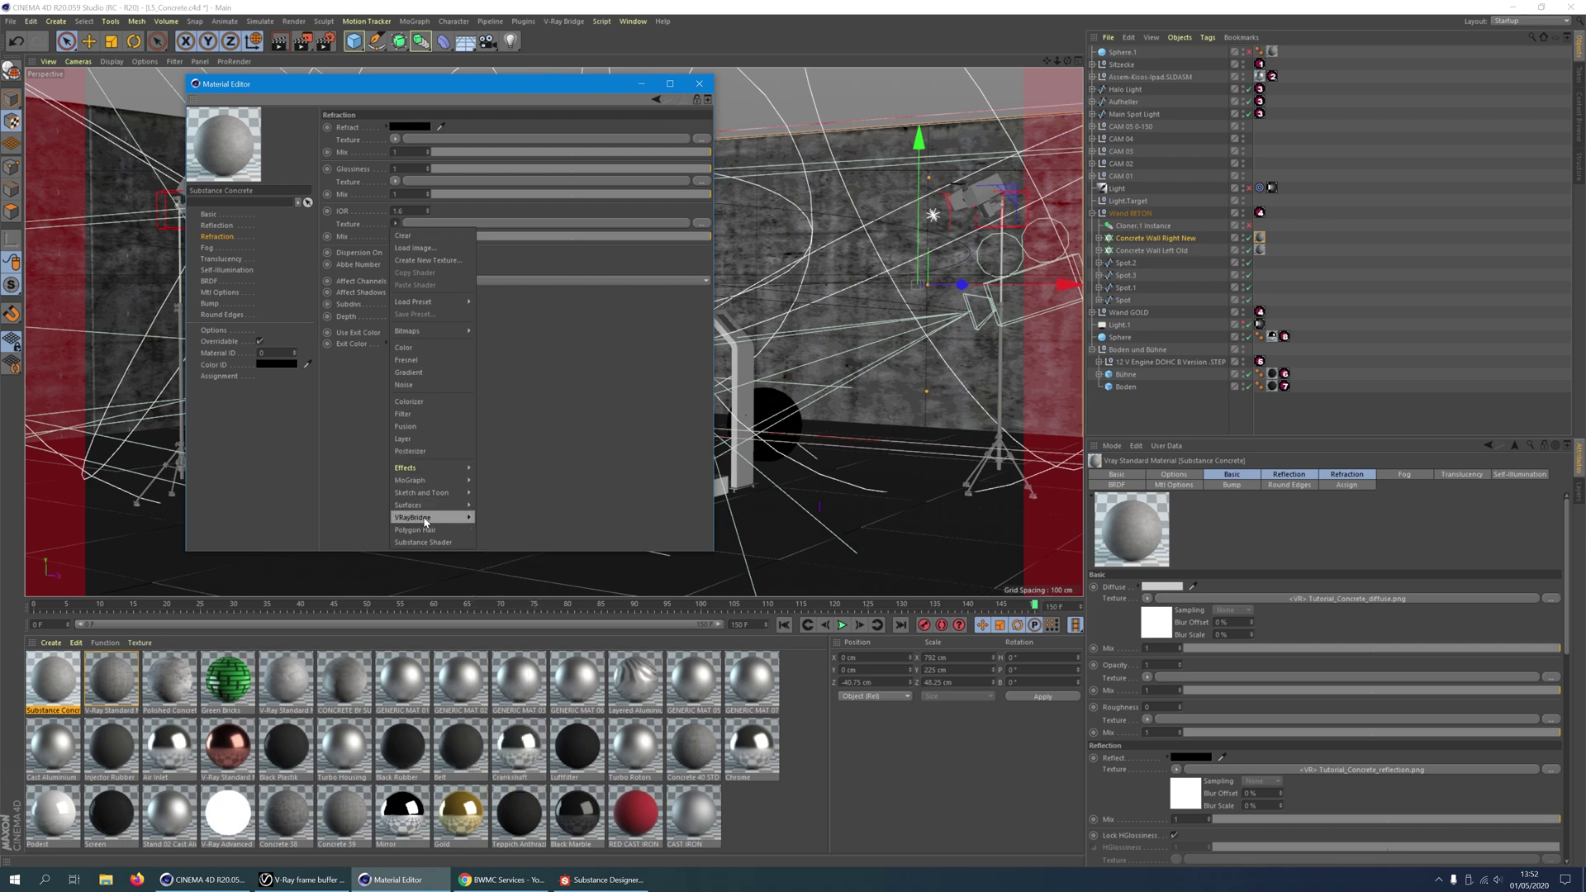
pyautogui.moveTo(425, 517)
pyautogui.click(504, 518)
pyautogui.click(404, 255)
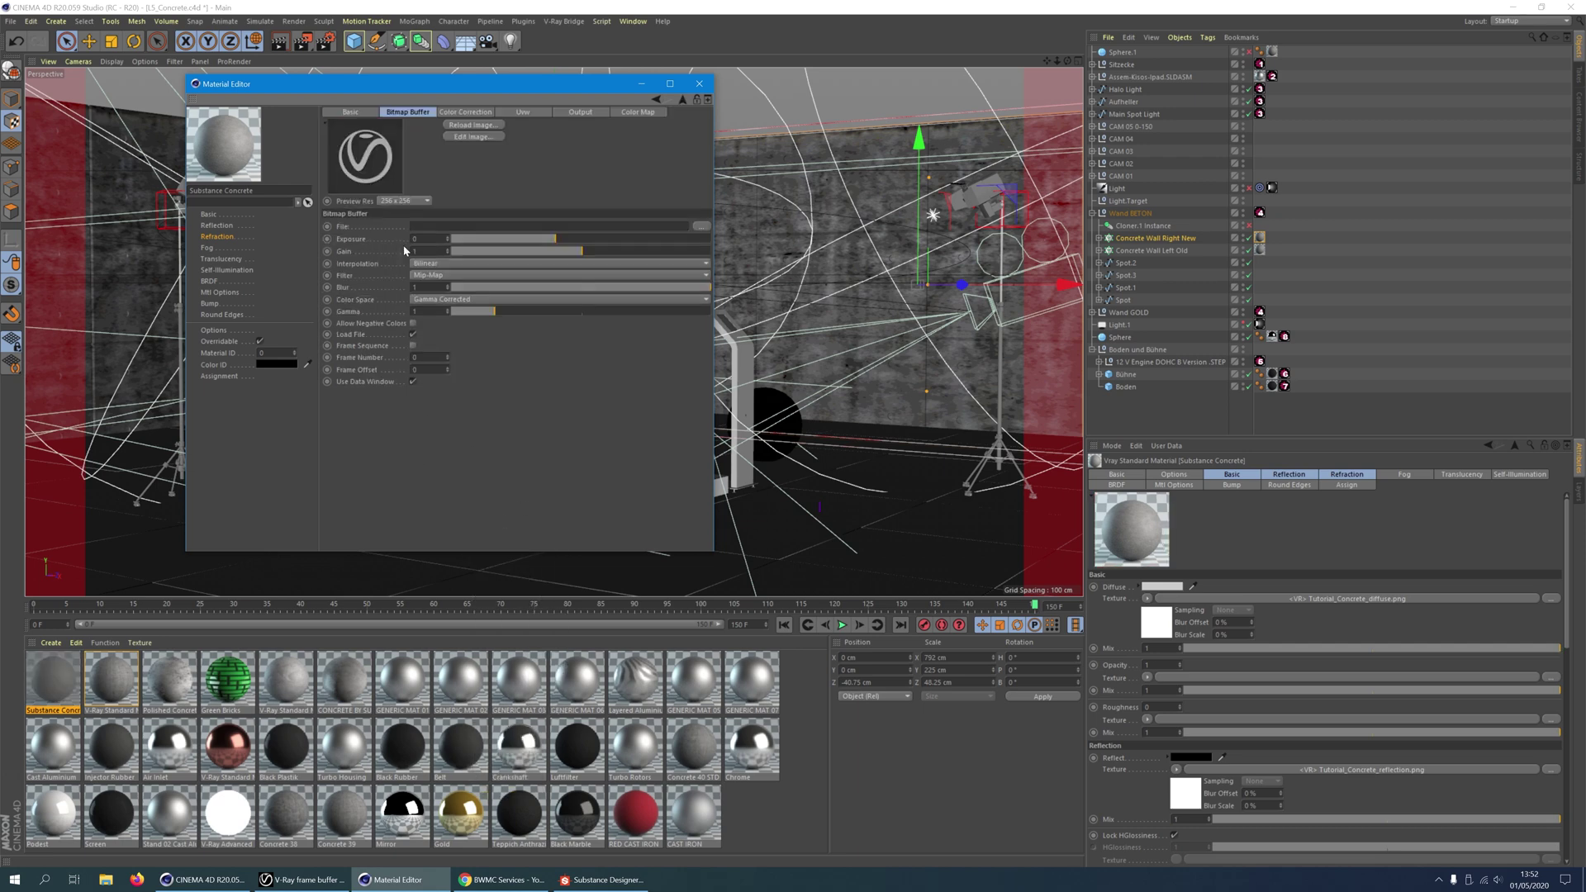
pyautogui.click(701, 225)
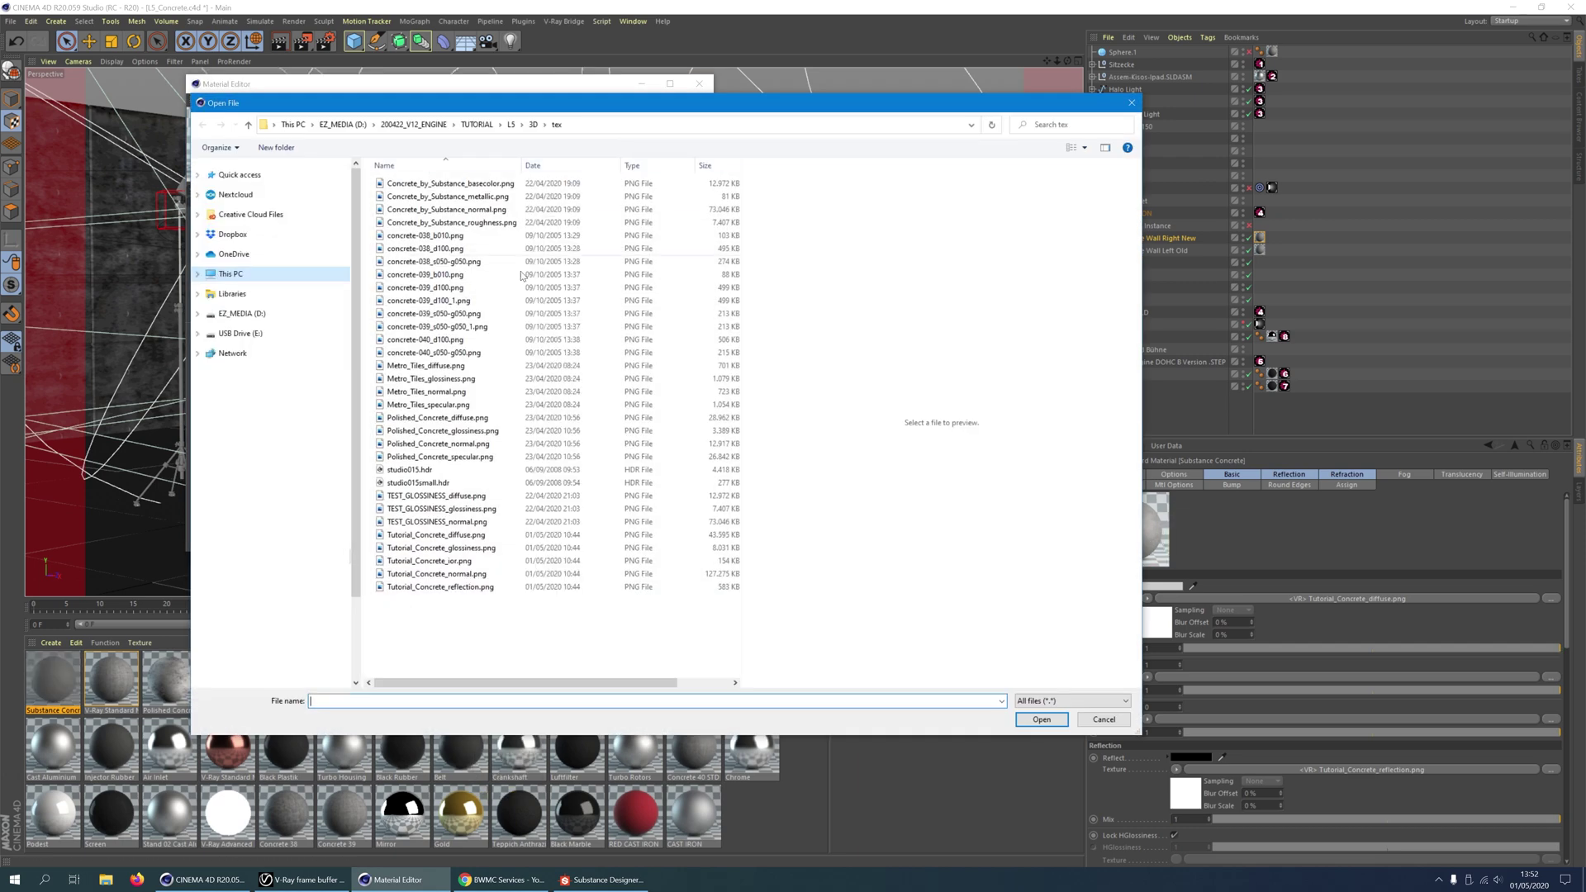
pyautogui.doubleClick(482, 561)
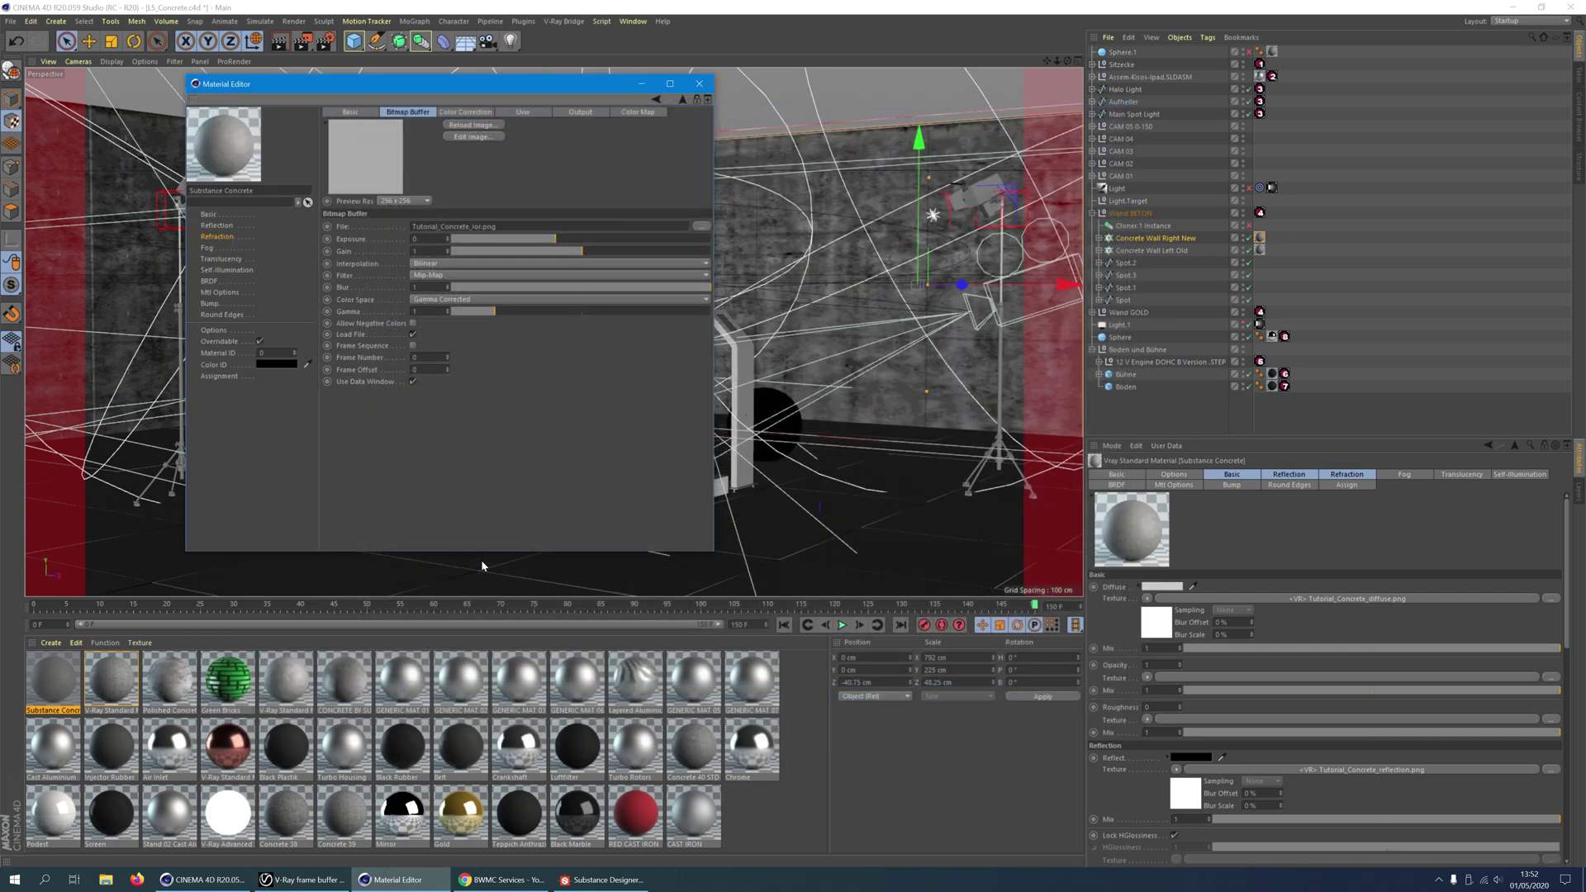
pyautogui.click(230, 308)
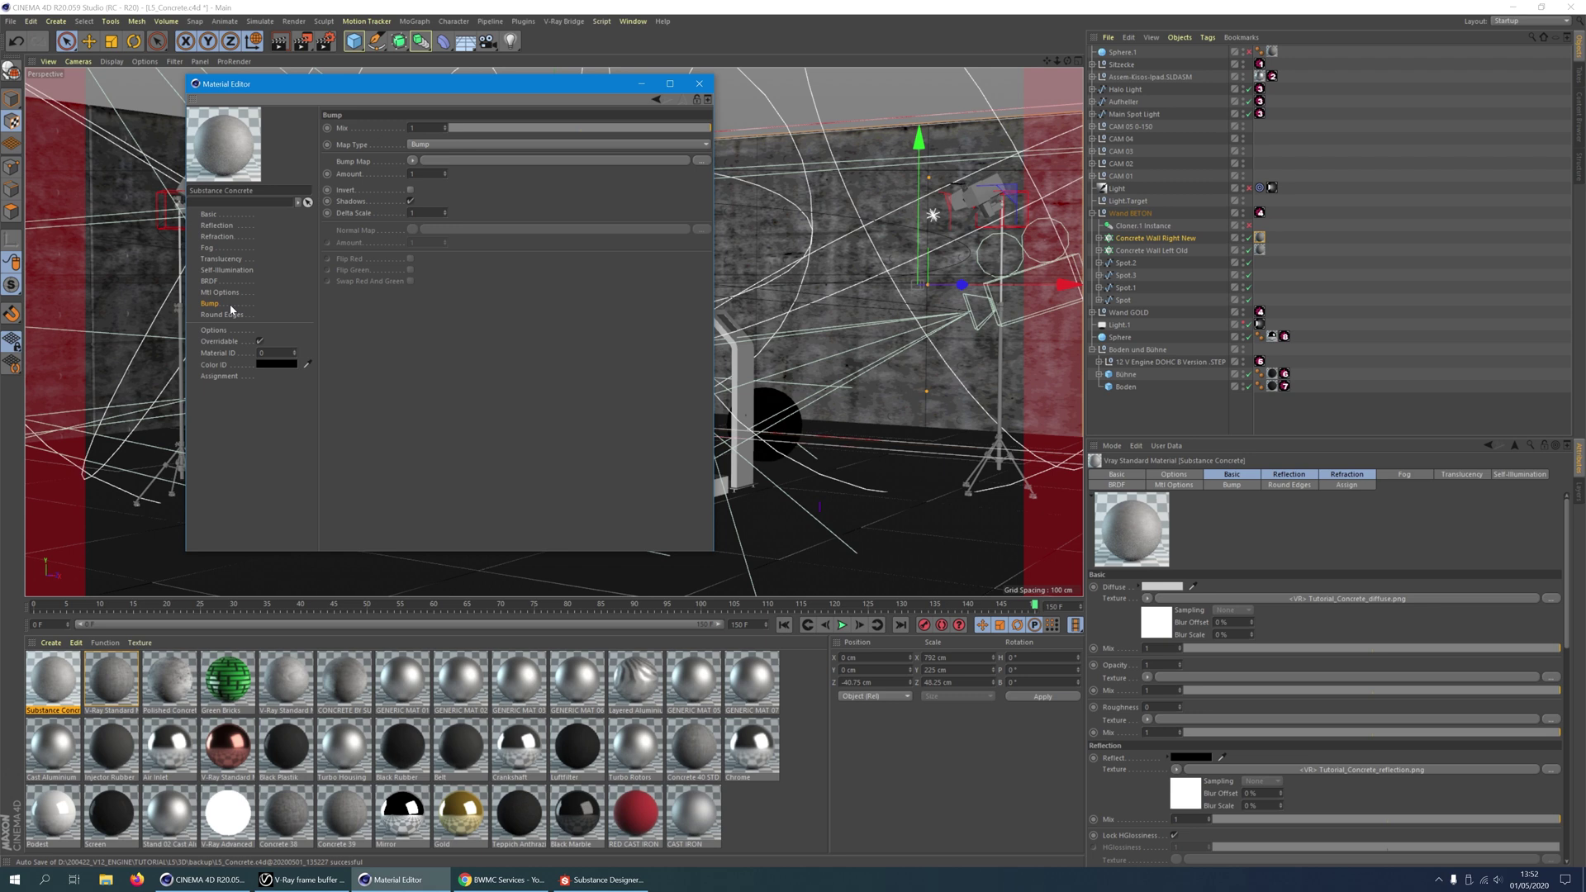
# Set the bump to a tangent-space normal map using Tutorial_Concrete_normal.png in a V-Ray AdvBitmap
pyautogui.click(425, 145)
pyautogui.click(435, 166)
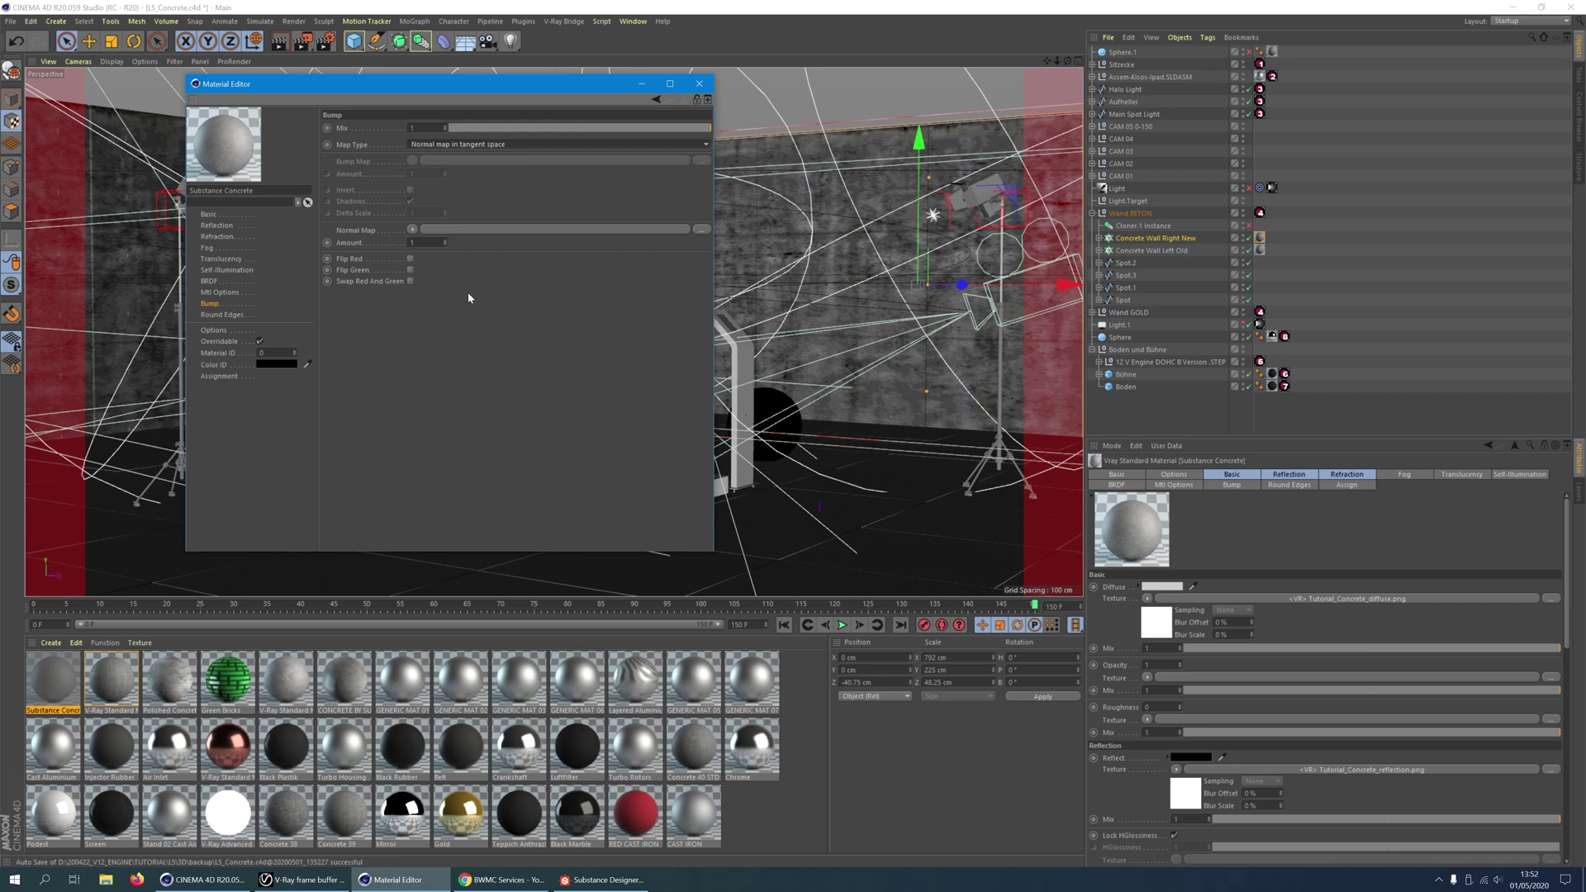
pyautogui.click(413, 229)
pyautogui.moveTo(460, 477)
pyautogui.moveTo(463, 524)
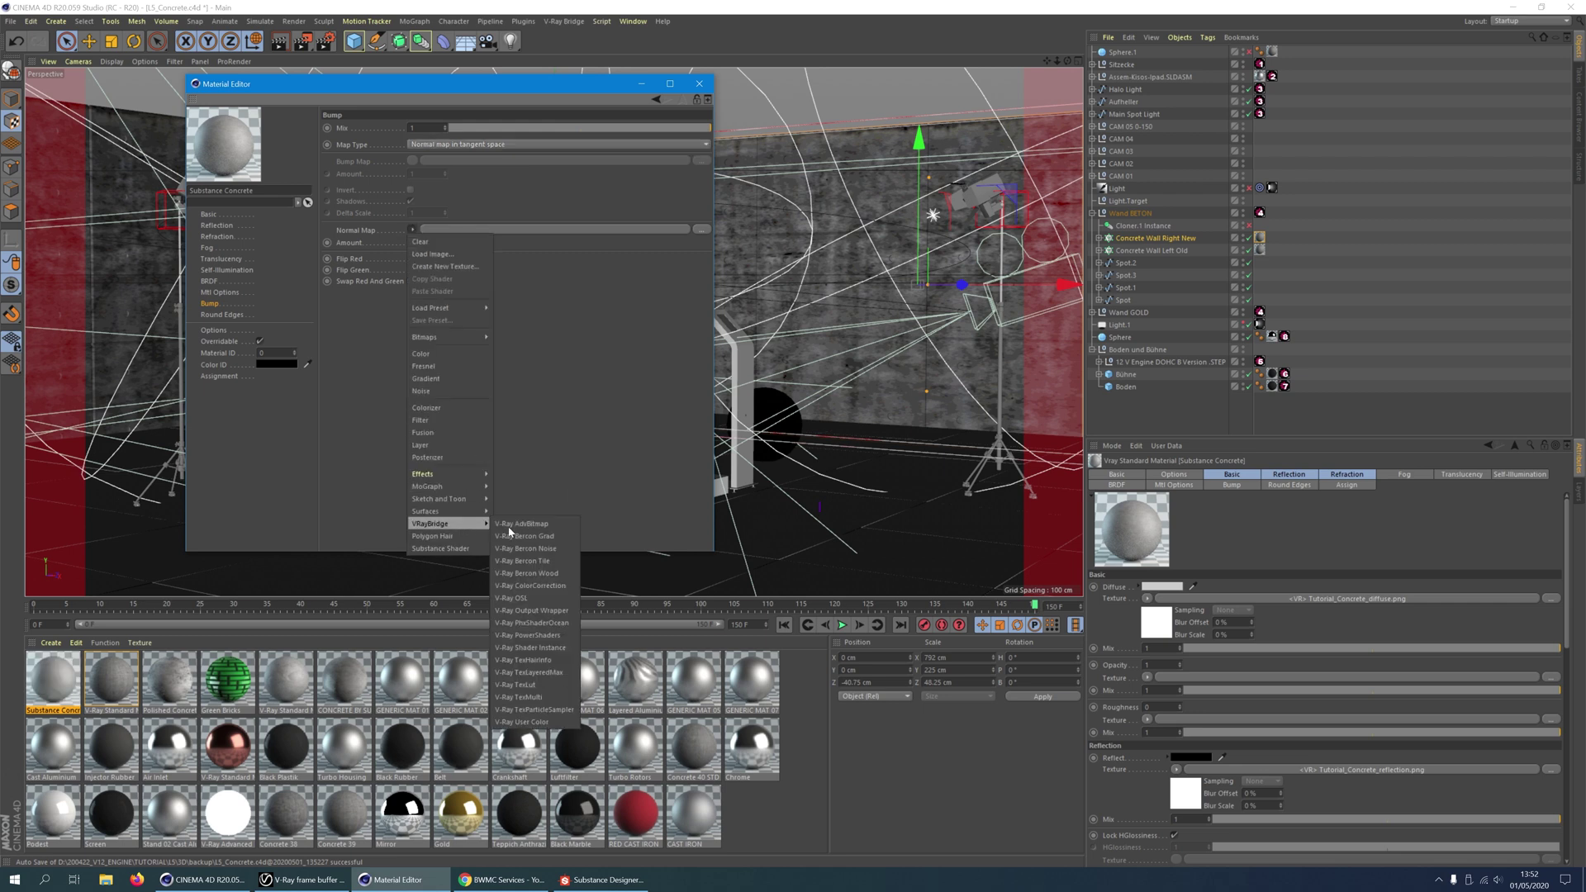
pyautogui.click(511, 523)
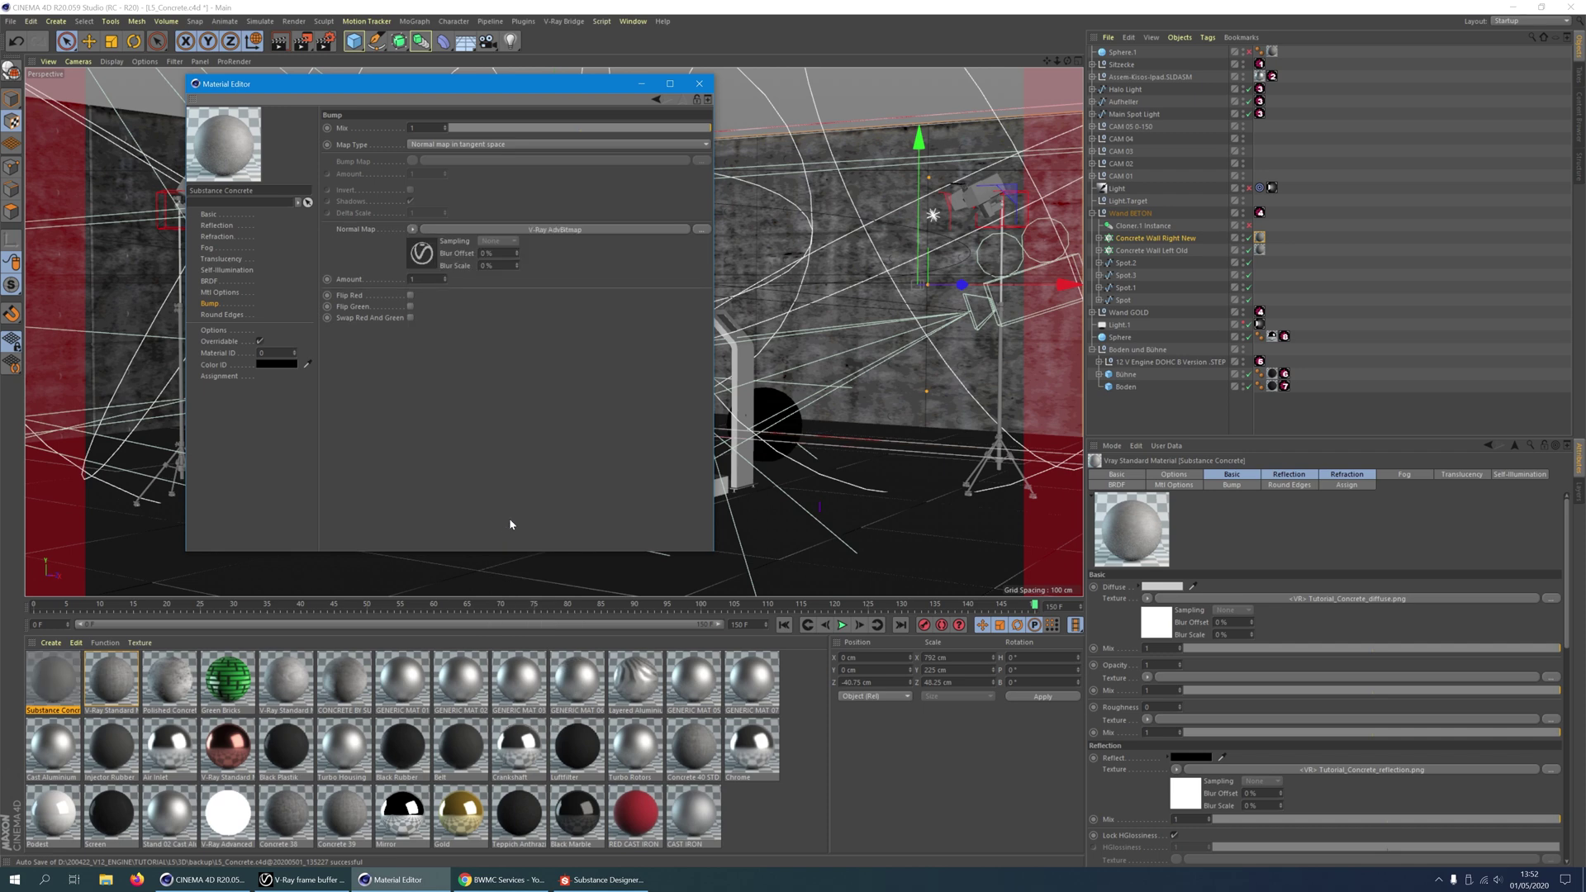
pyautogui.click(428, 262)
pyautogui.click(703, 226)
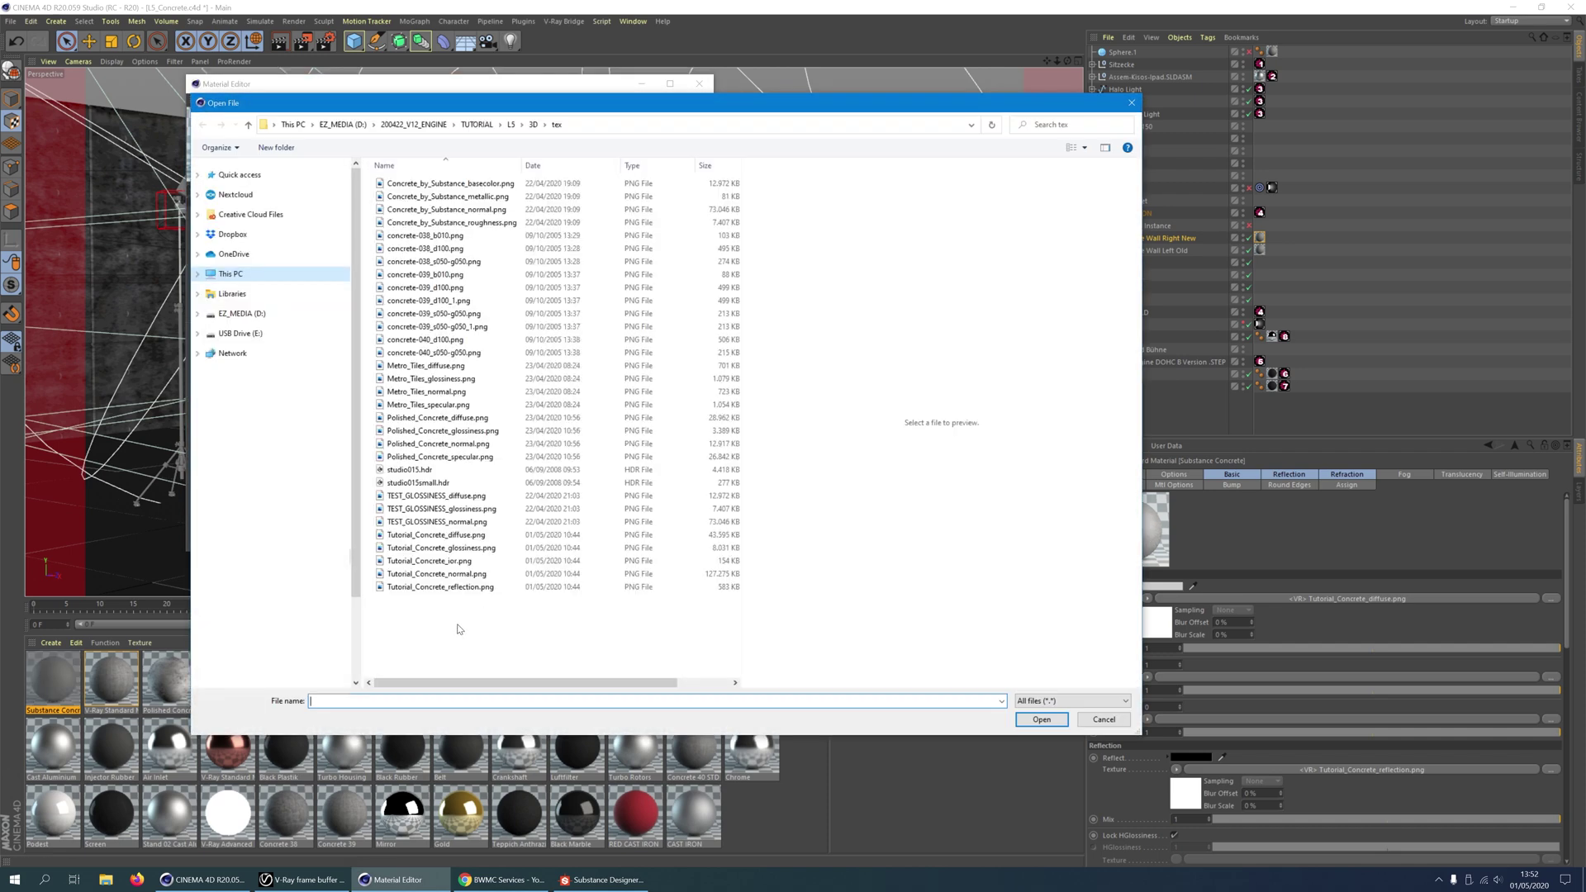
pyautogui.click(451, 573)
pyautogui.click(1053, 716)
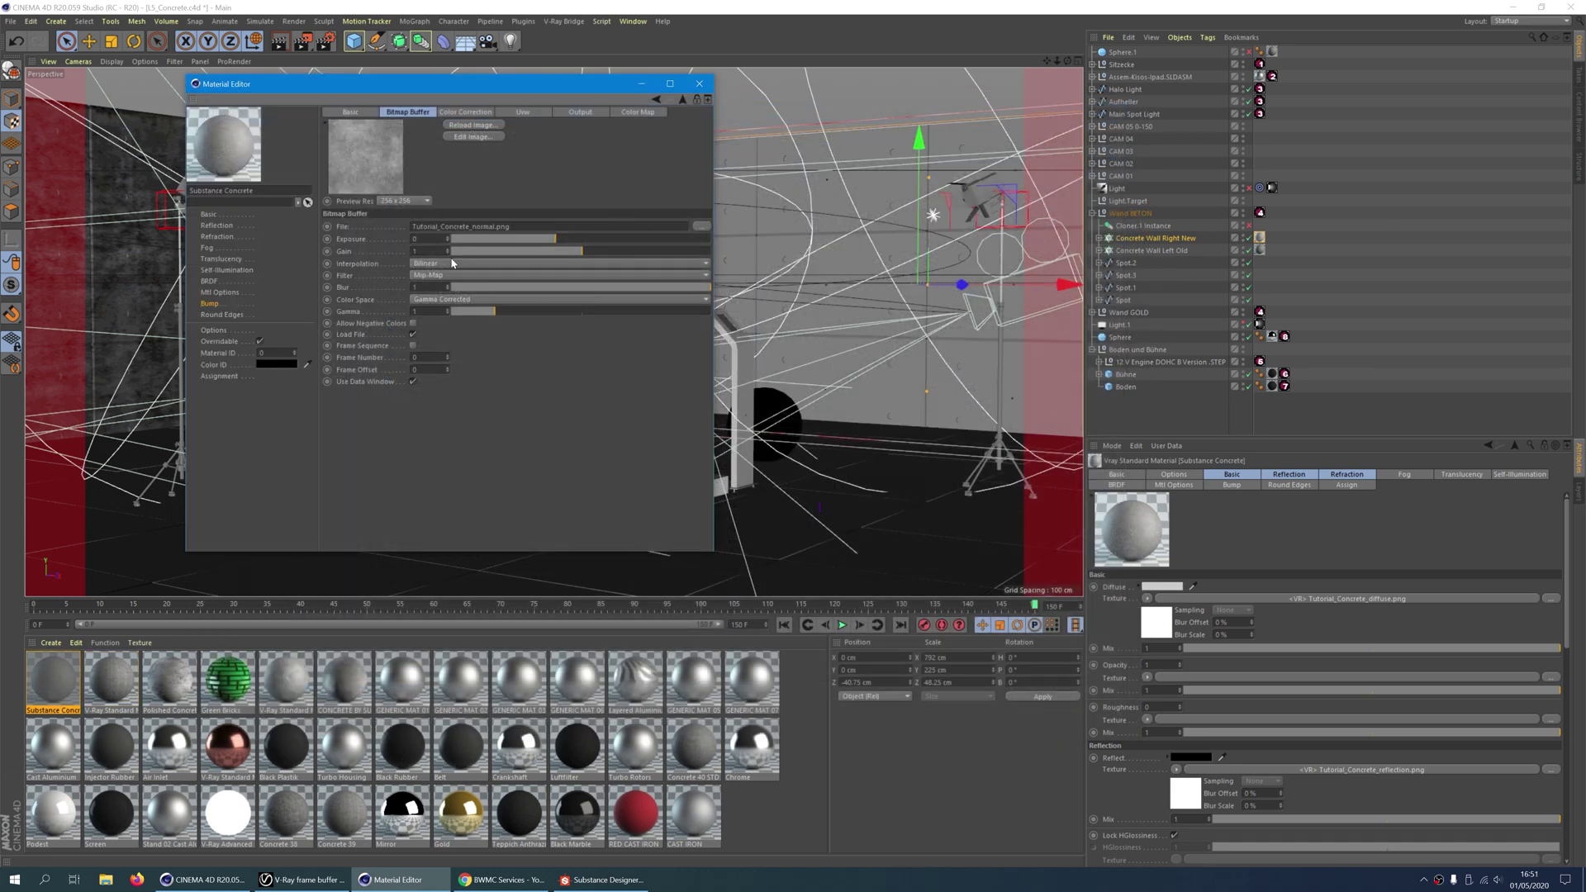
# Assign Substance Concrete to Concrete Wall Right New and render the scene to the V-Ray frame buffer
pyautogui.click(210, 304)
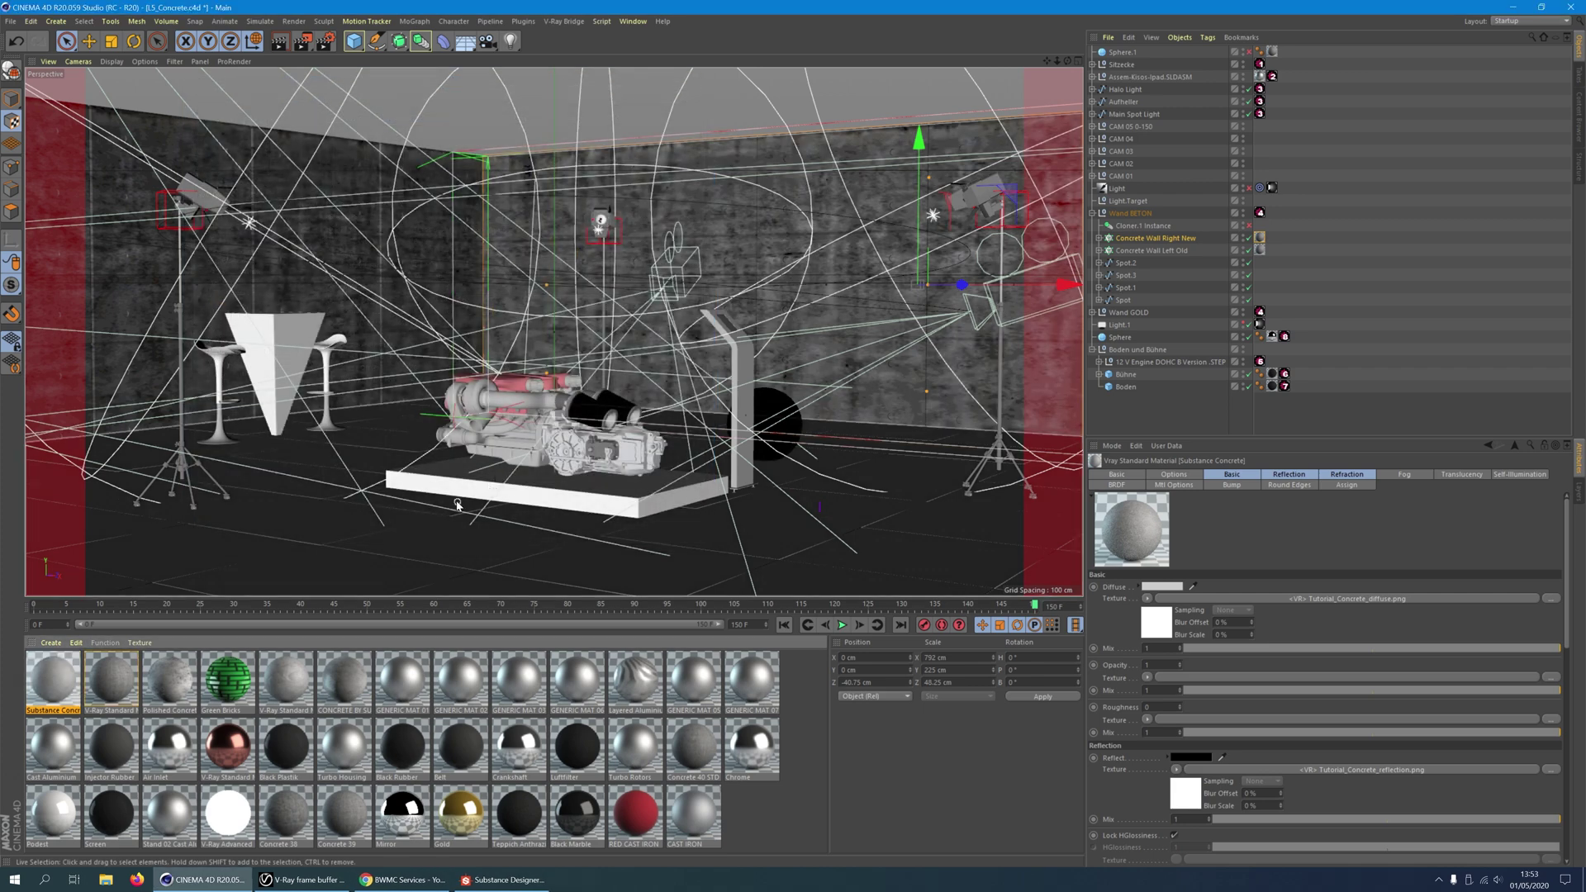
pyautogui.moveTo(41, 688); pyautogui.dragTo(1260, 239)
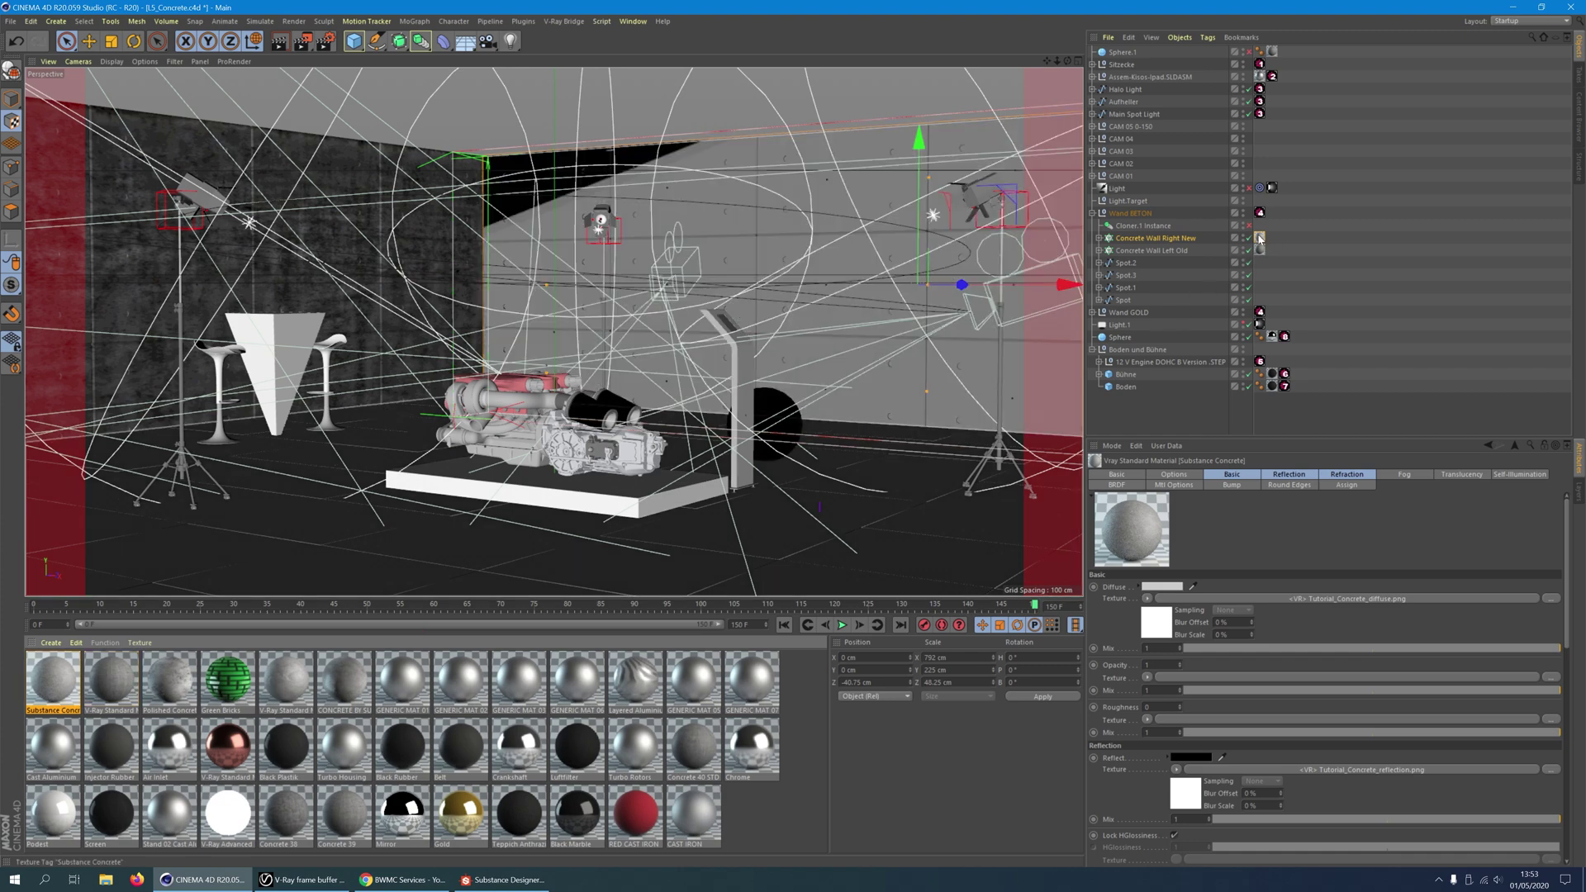
pyautogui.click(303, 42)
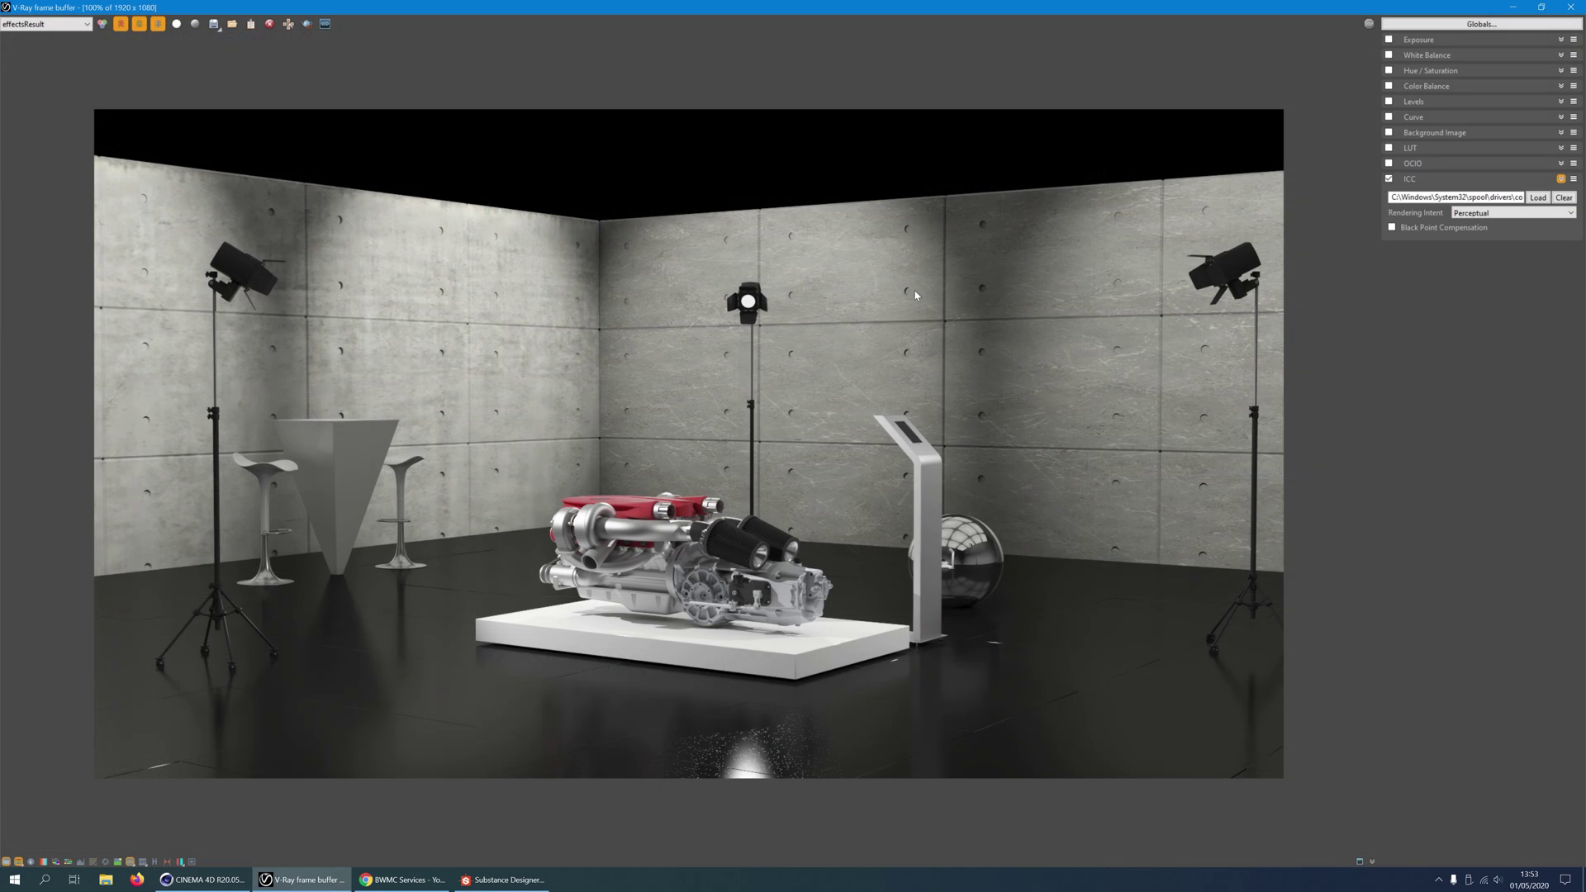